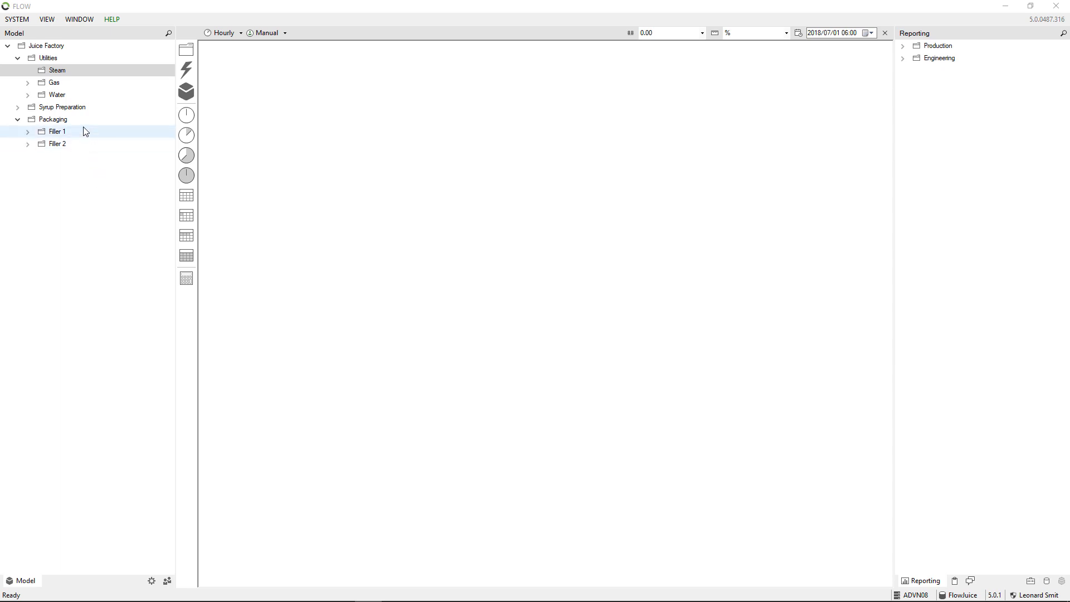
# Examine the Filler 1 events and metrics in the Packaging folder, leaving the folder collapsed.
pyautogui.click(28, 132)
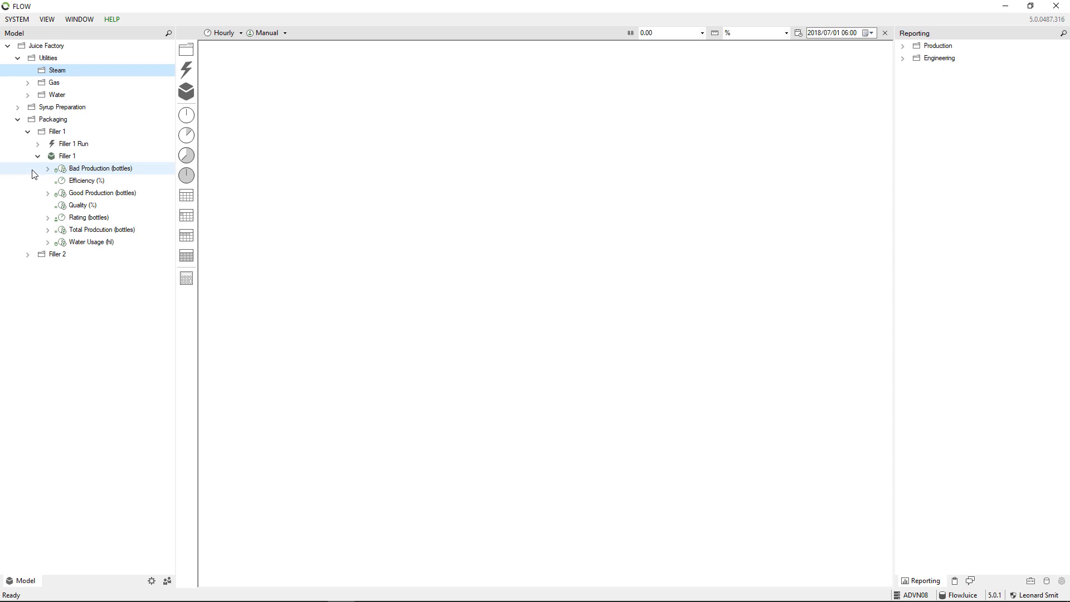
pyautogui.click(28, 131)
pyautogui.click(18, 119)
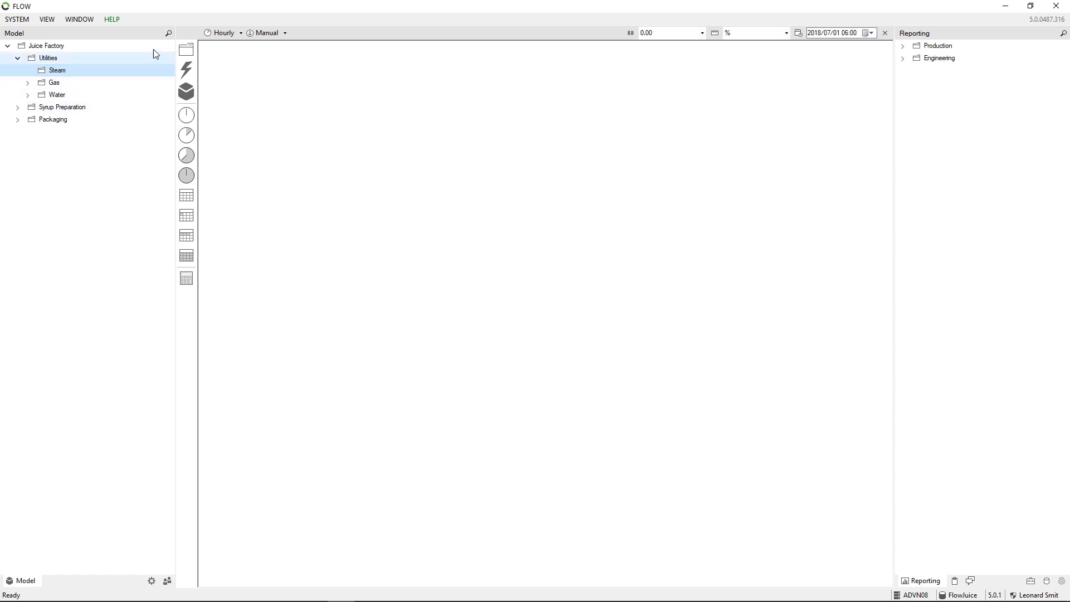
pyautogui.rightClick(51, 72)
pyautogui.moveTo(84, 82)
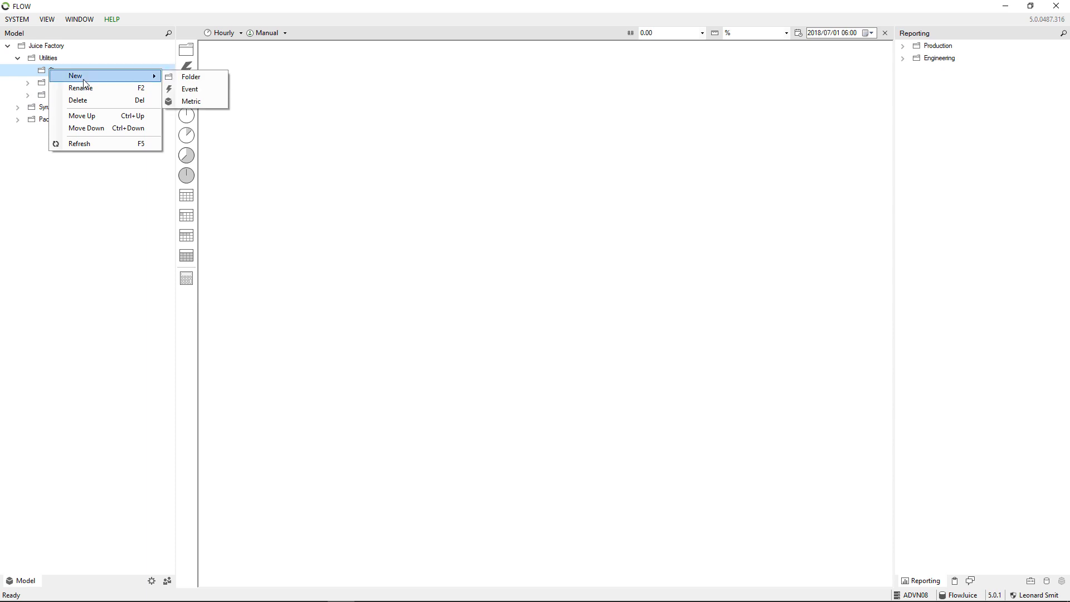
pyautogui.click(123, 243)
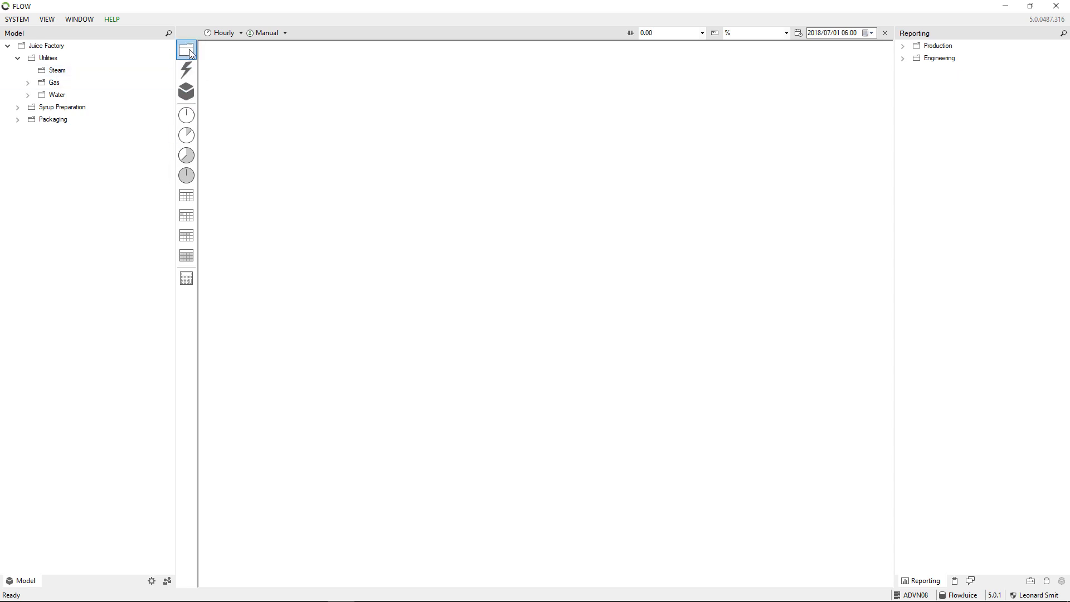
# Create a folder named Boiler inside the Steam folder of the Utilities model.
pyautogui.moveTo(191, 54); pyautogui.dragTo(69, 78)
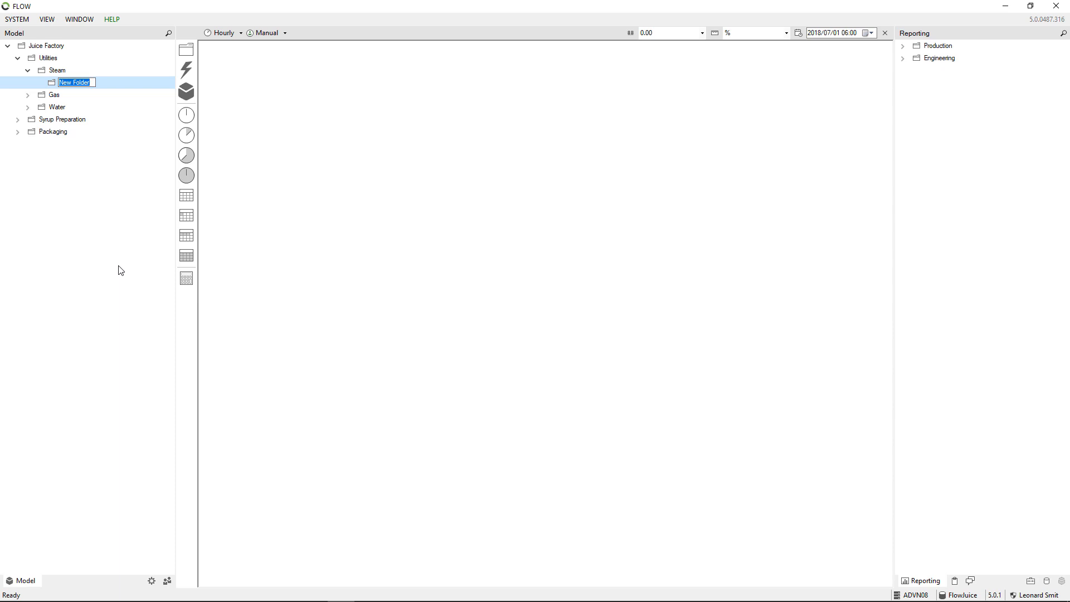
pyautogui.write('Boiler')
pyautogui.press('Return')
# Add a metric named "Boiler production" to the Boiler folder.
pyautogui.moveTo(186, 91); pyautogui.dragTo(78, 82)
pyautogui.click(85, 94)
pyautogui.write('pr')
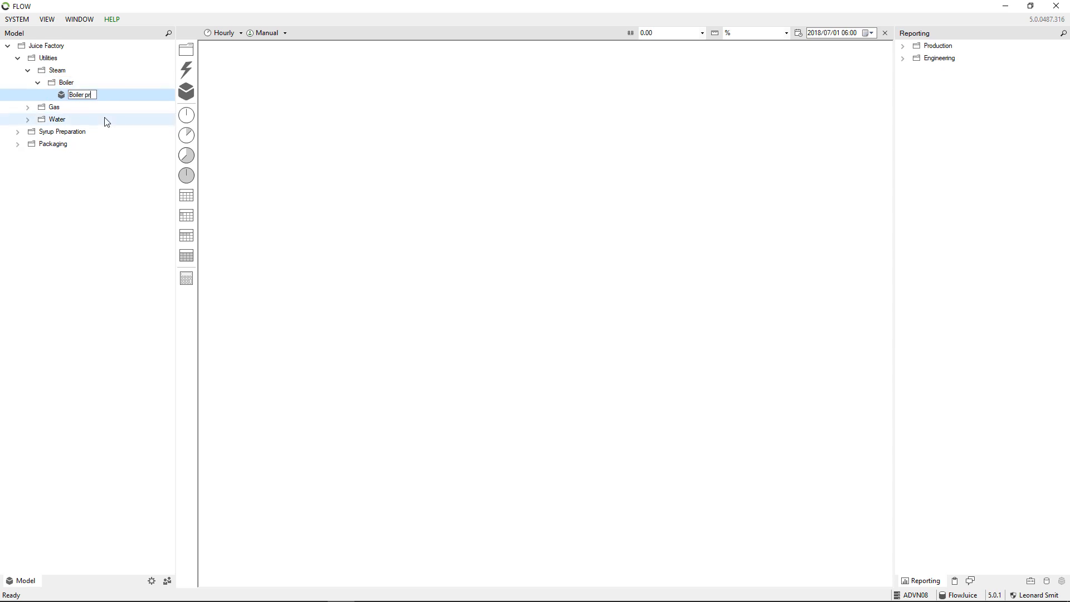
pyautogui.write('oduction')
pyautogui.press('Return')
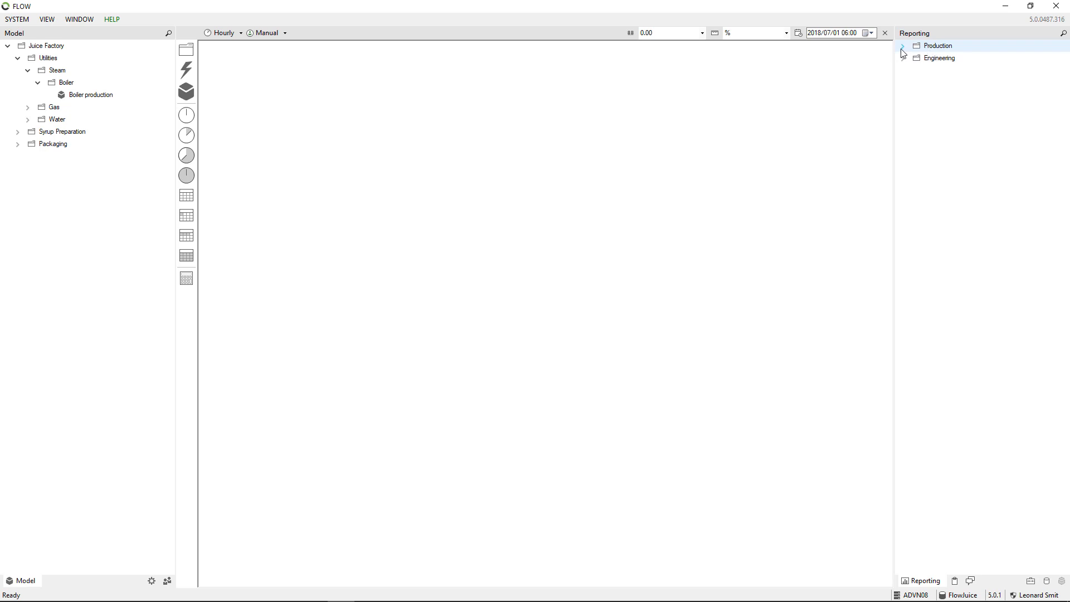
# Check which user groups have access to the Production reporting folder and close its editor.
pyautogui.click(928, 49)
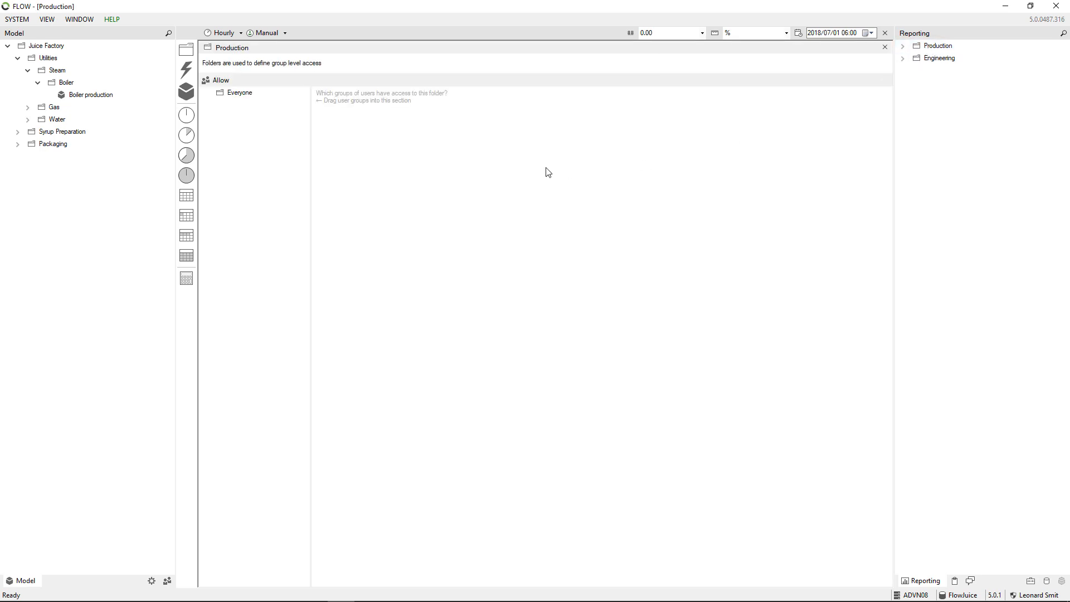
pyautogui.click(251, 96)
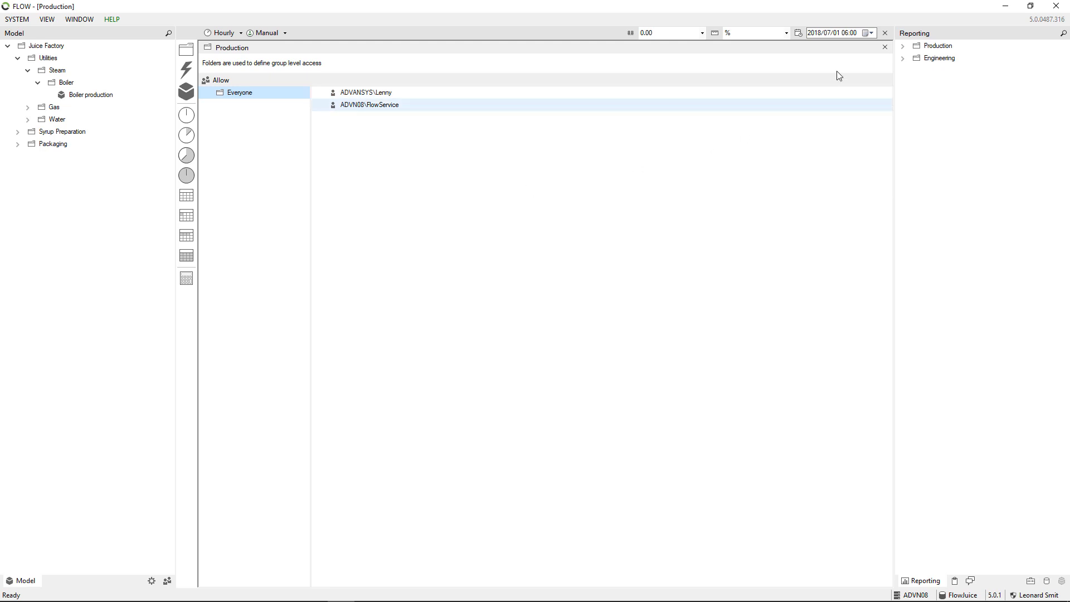
pyautogui.click(885, 49)
# Look through the Packaging dashboards within the Production reporting folder, leaving the folder tree collapsed.
pyautogui.click(903, 47)
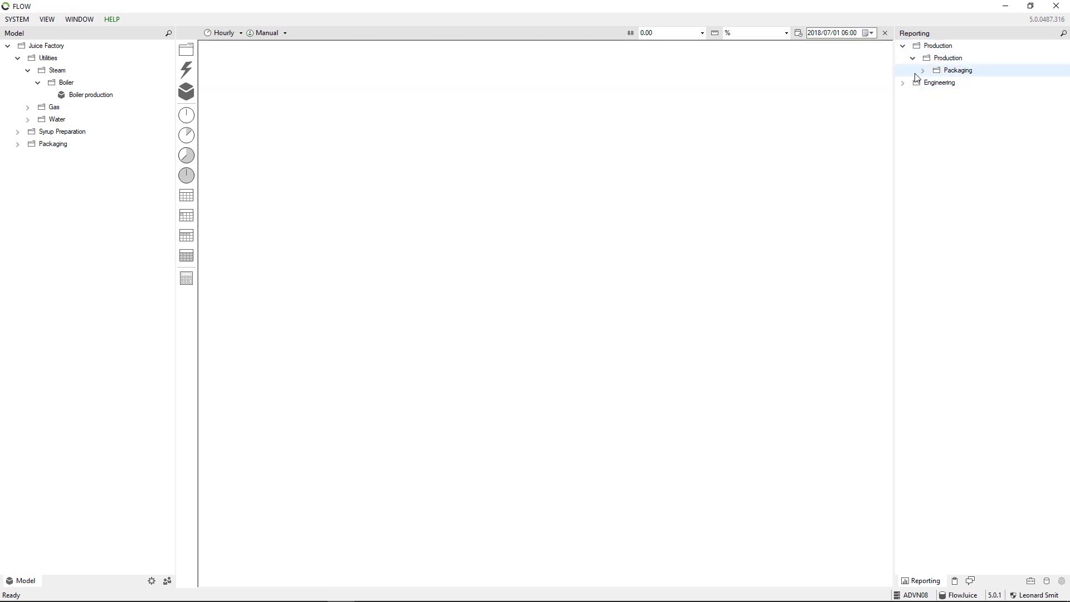
pyautogui.click(923, 72)
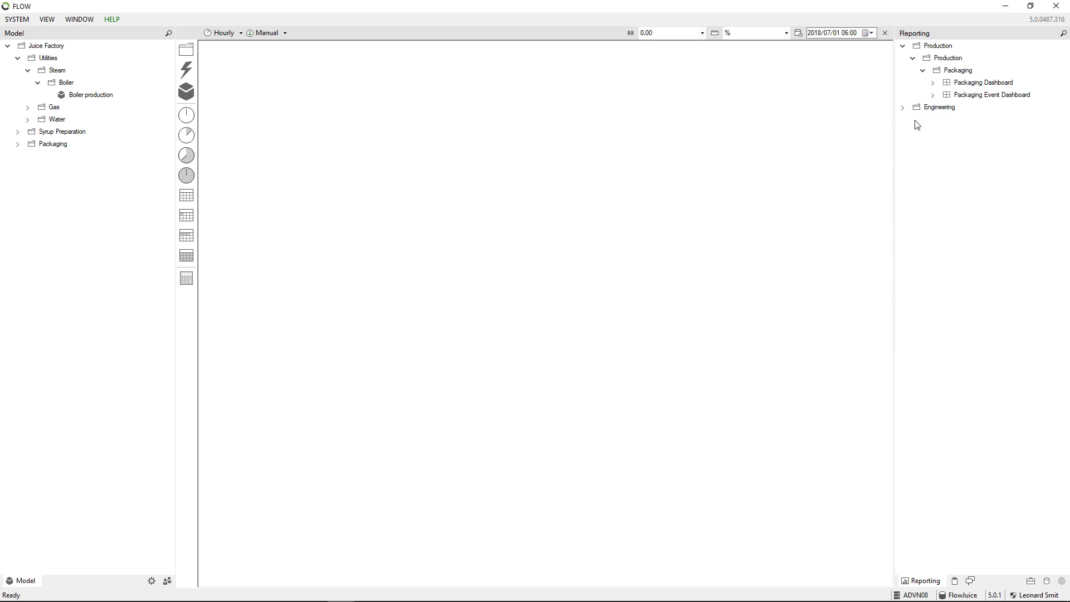
pyautogui.click(922, 70)
pyautogui.click(912, 58)
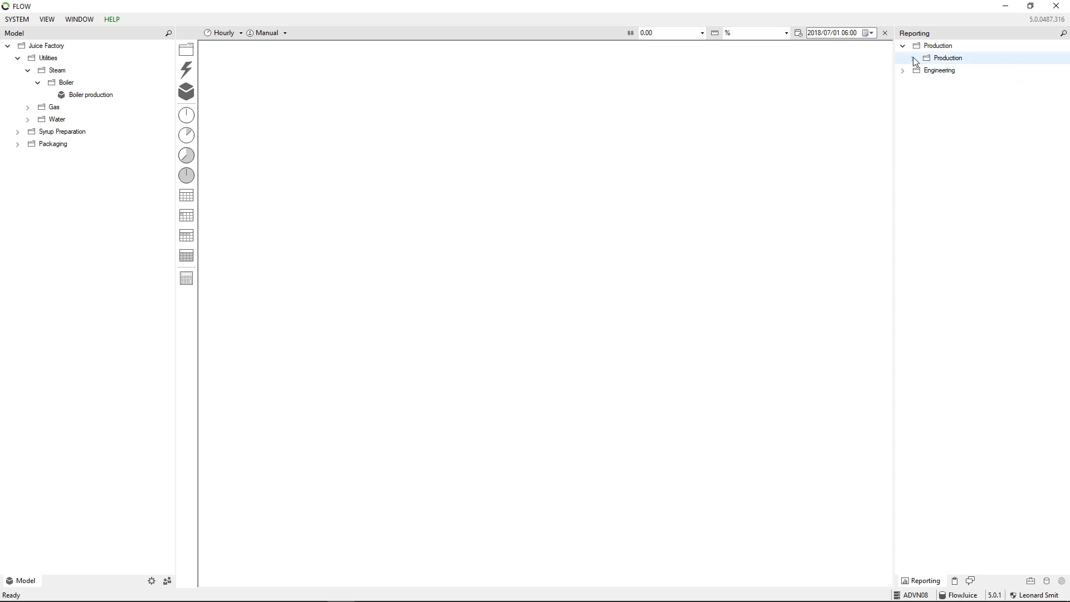
pyautogui.click(903, 45)
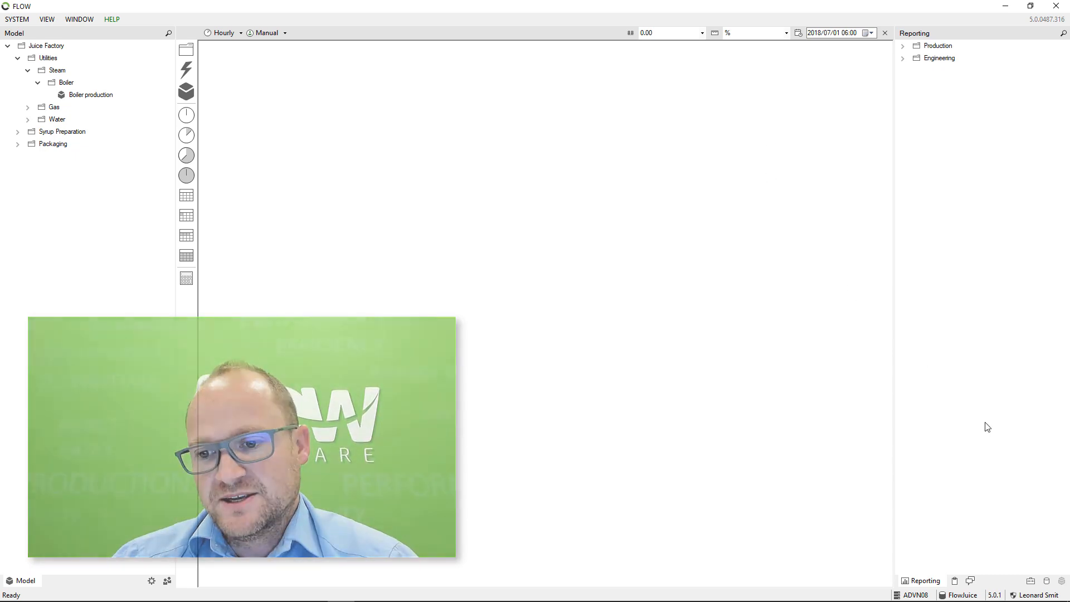
# Review the settings of the Production calendar in the toolbox and close its editor.
pyautogui.click(1030, 583)
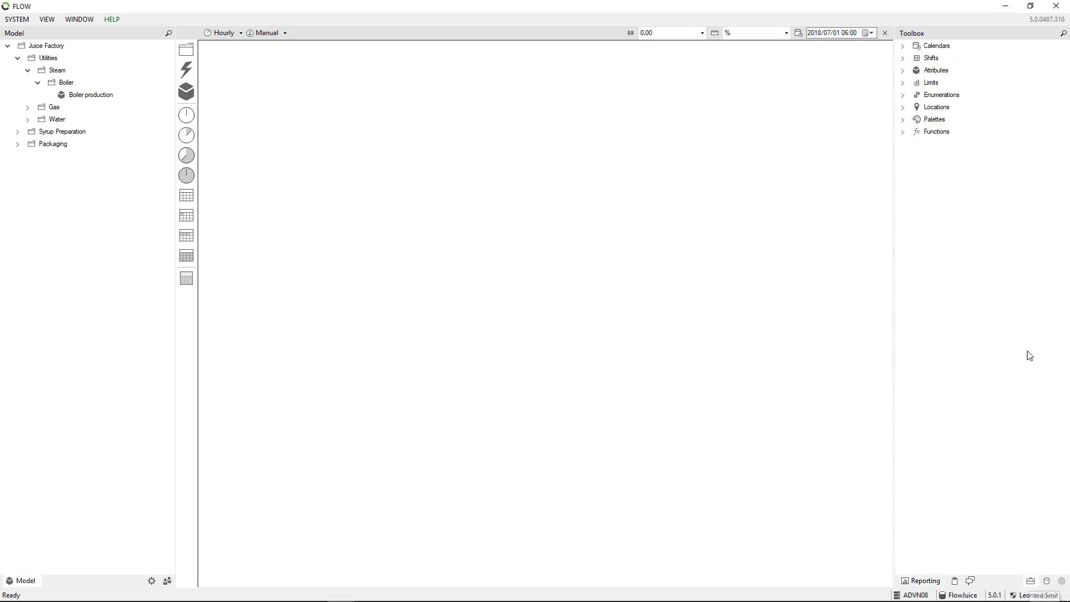
pyautogui.click(903, 47)
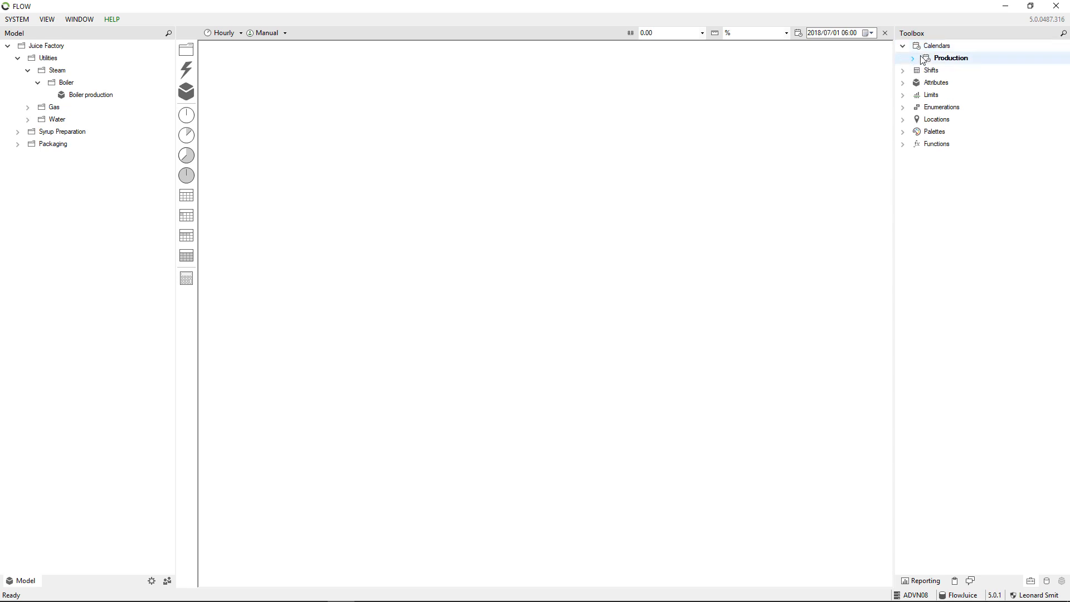
pyautogui.doubleClick(947, 60)
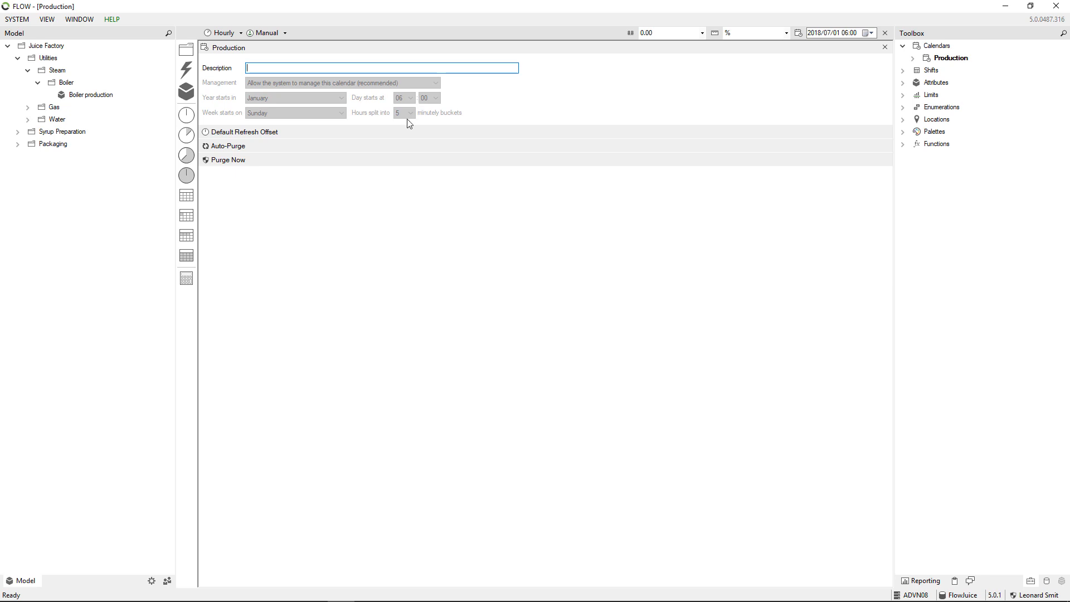
pyautogui.click(884, 48)
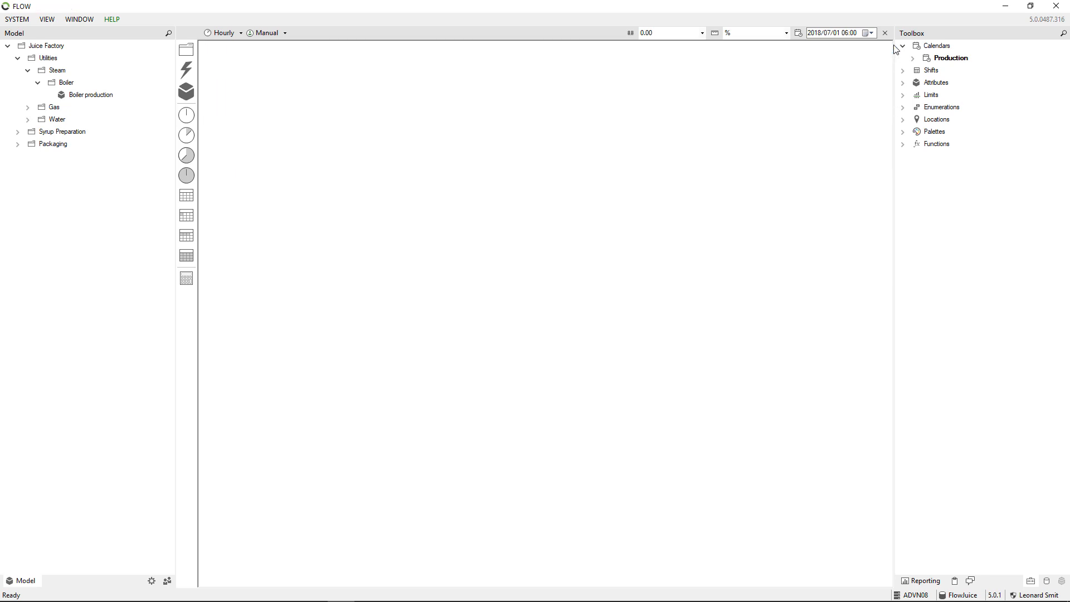
pyautogui.rightClick(934, 49)
pyautogui.moveTo(959, 54)
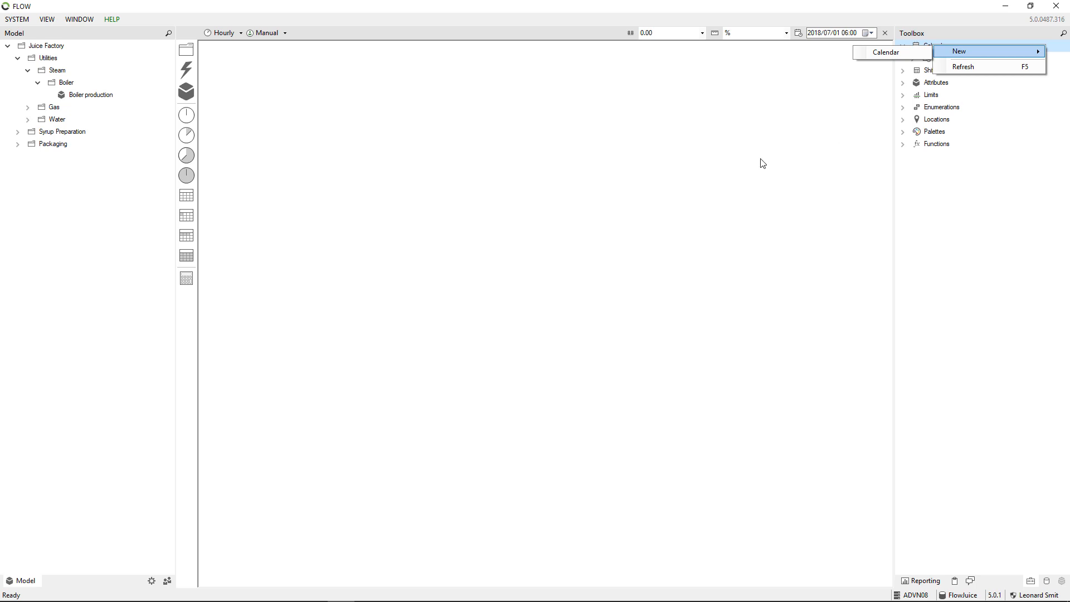
pyautogui.click(753, 171)
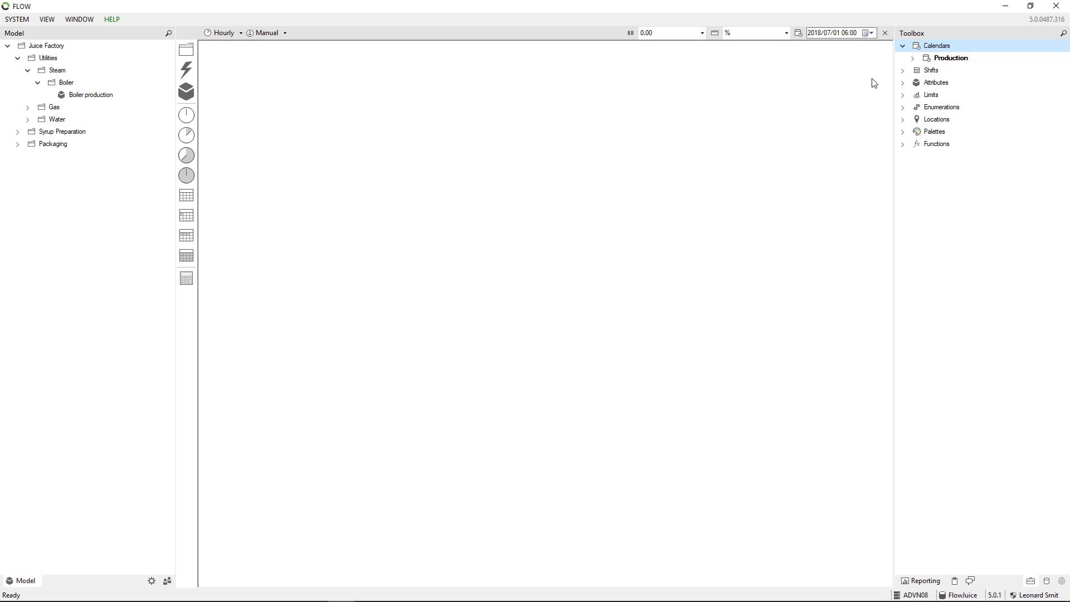
pyautogui.click(913, 58)
pyautogui.doubleClick(962, 72)
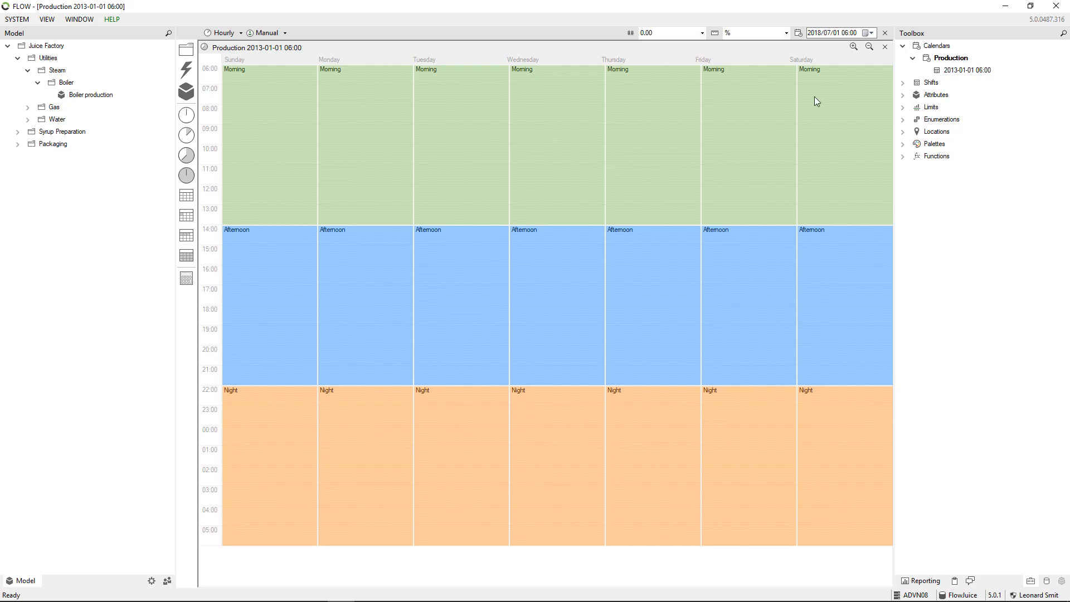
pyautogui.click(884, 48)
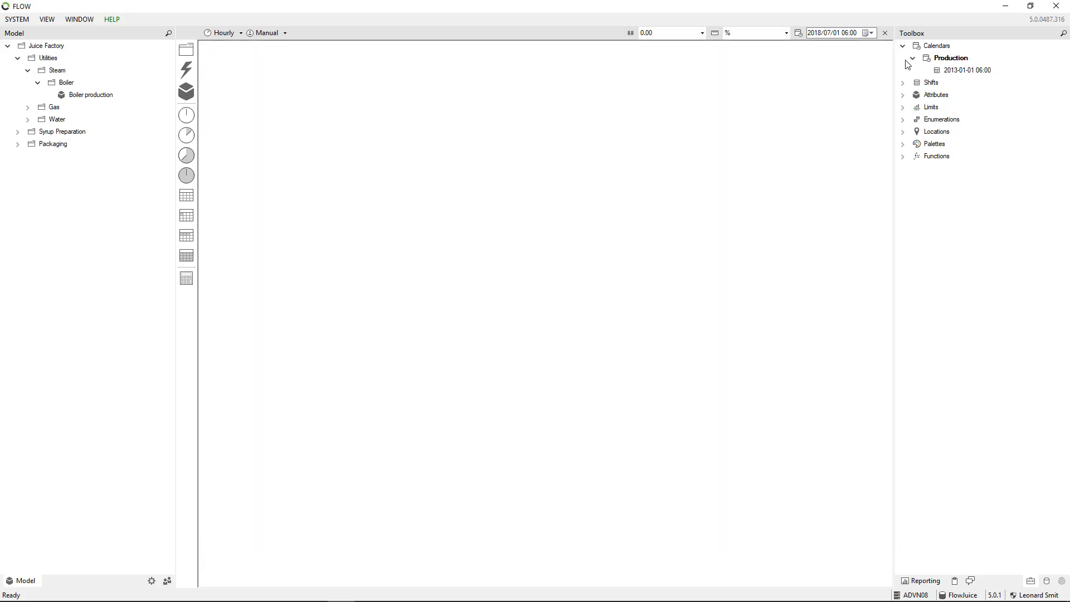
pyautogui.click(912, 58)
pyautogui.click(902, 46)
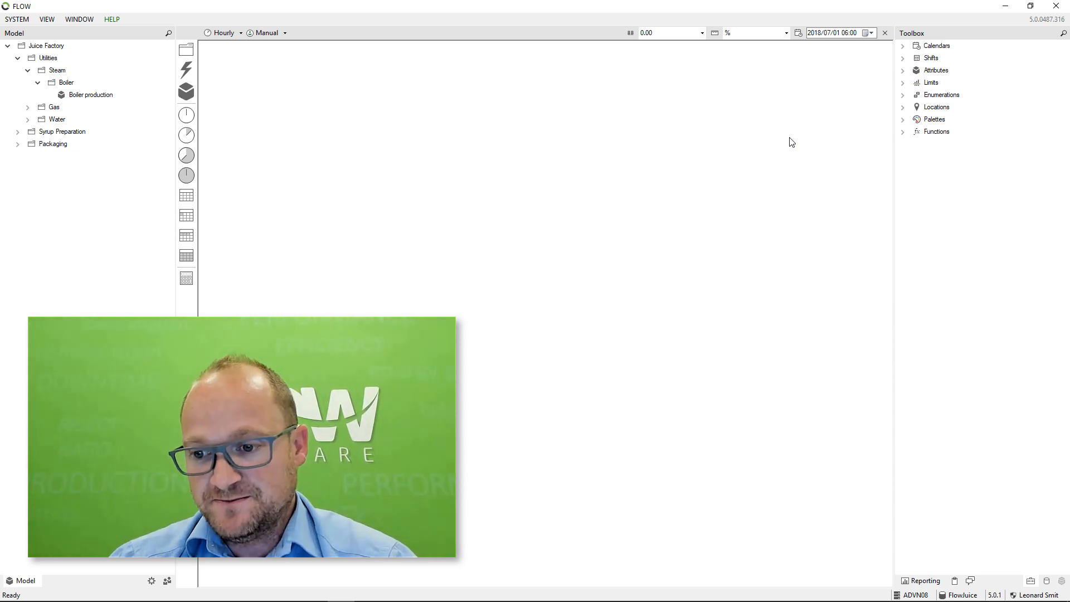
# Show the integration data sources and review the vendor types offered for a new data source without creating one.
pyautogui.click(1047, 580)
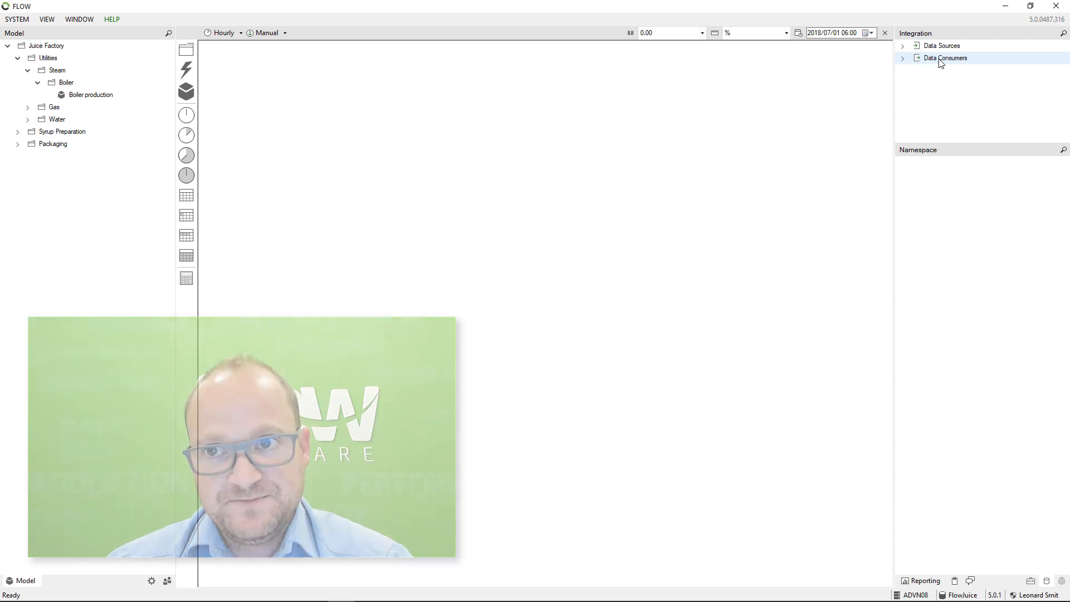
pyautogui.click(903, 47)
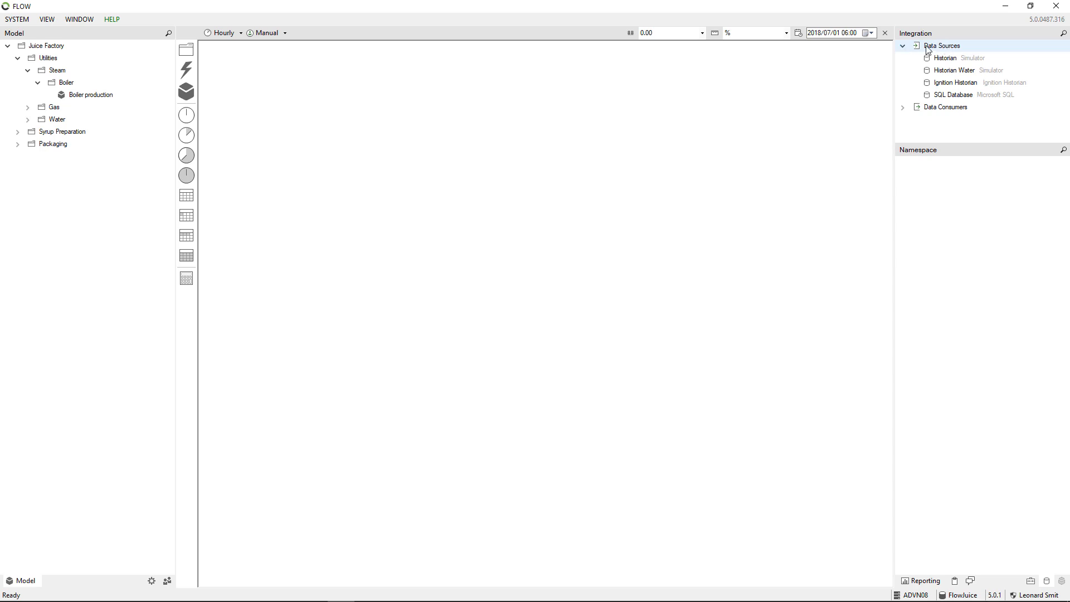
pyautogui.rightClick(928, 50)
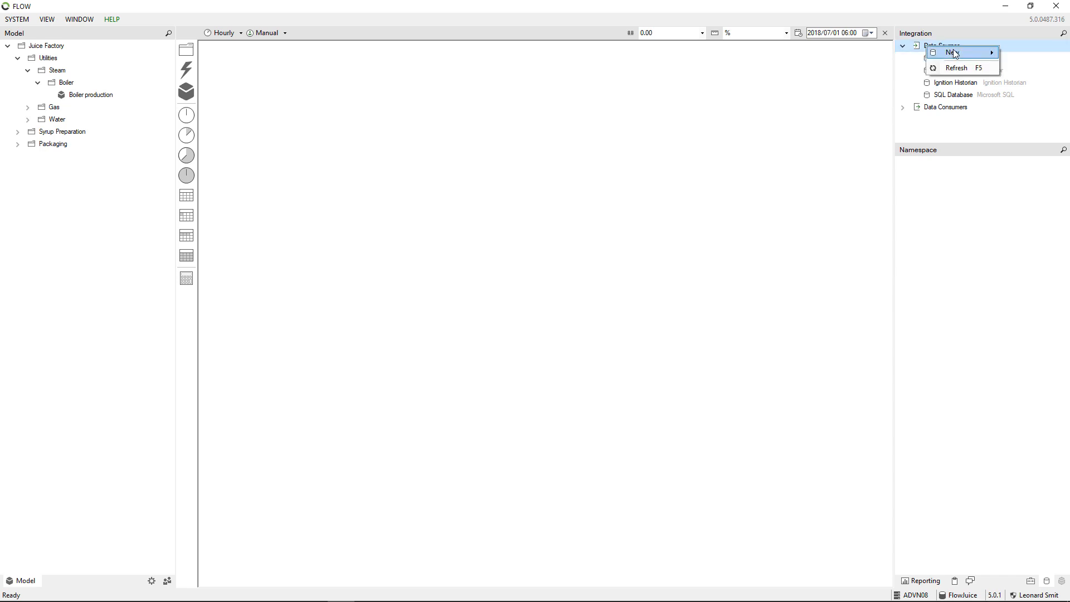
pyautogui.moveTo(955, 53)
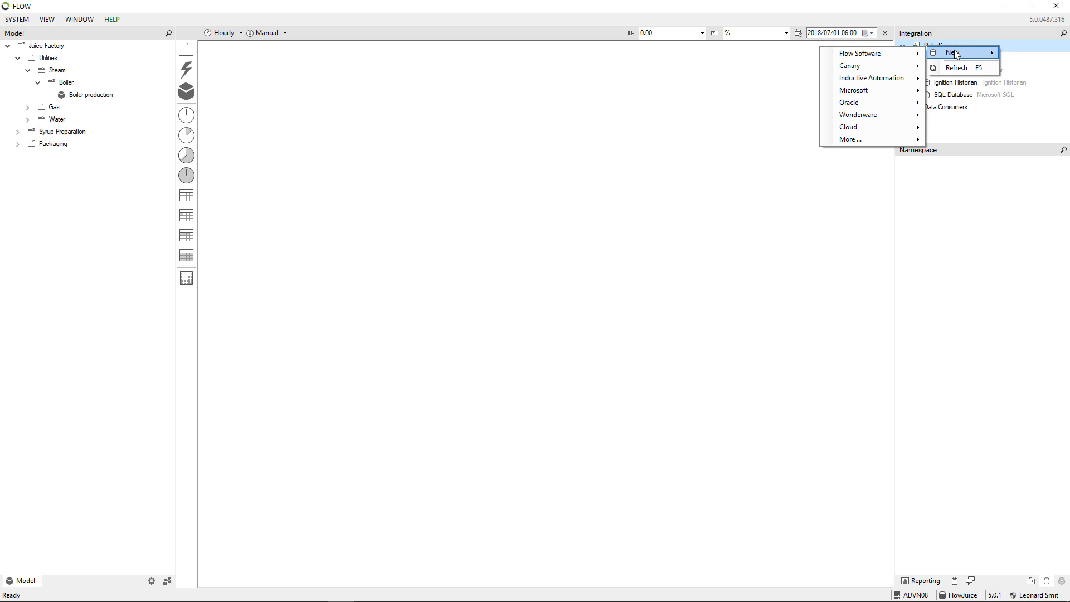
pyautogui.moveTo(908, 92)
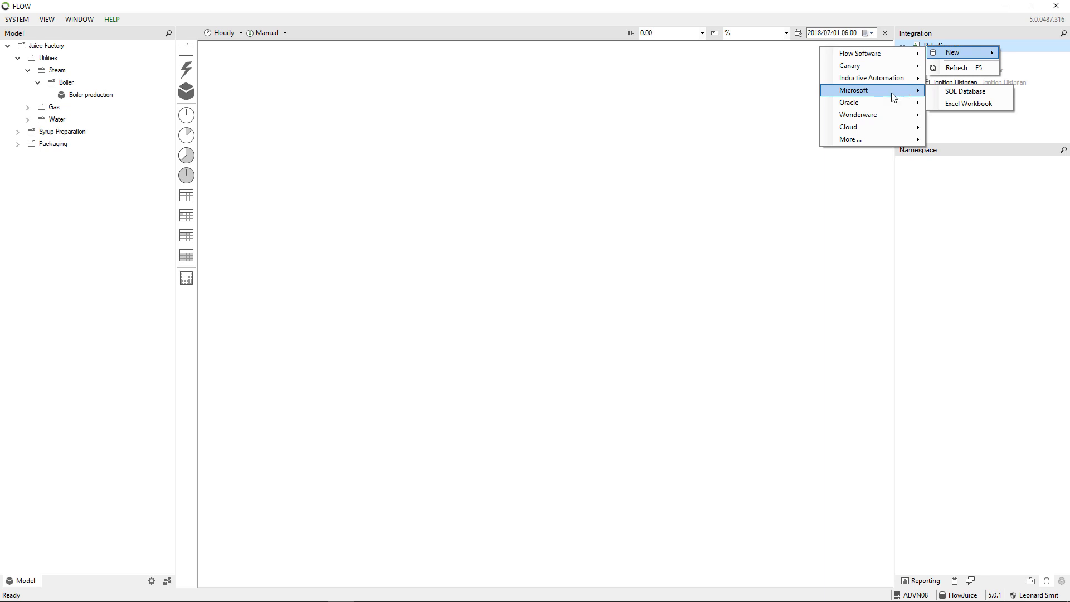
pyautogui.moveTo(888, 114)
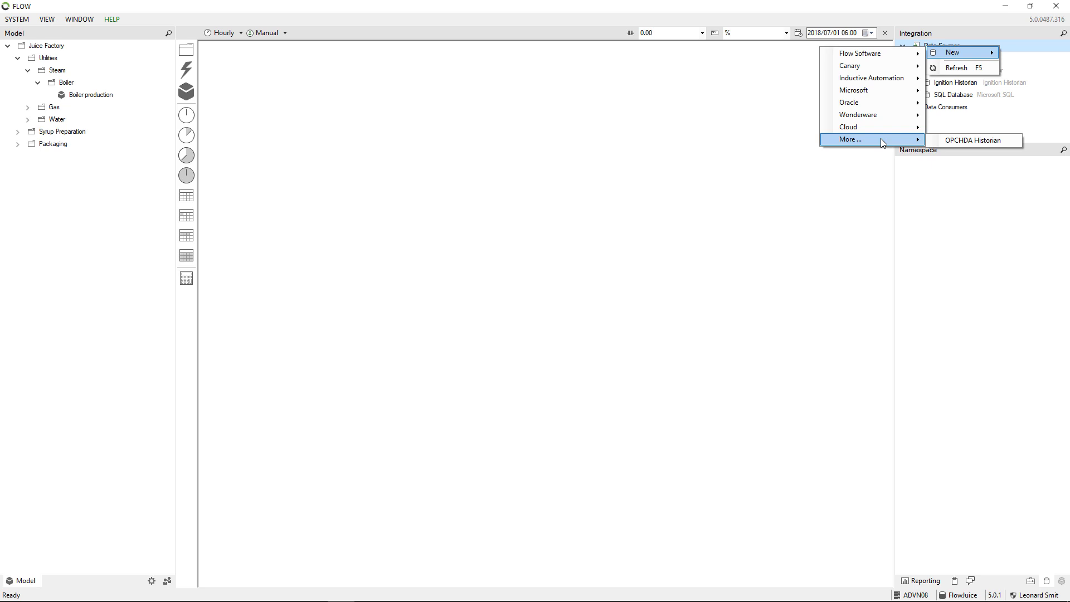
pyautogui.click(836, 167)
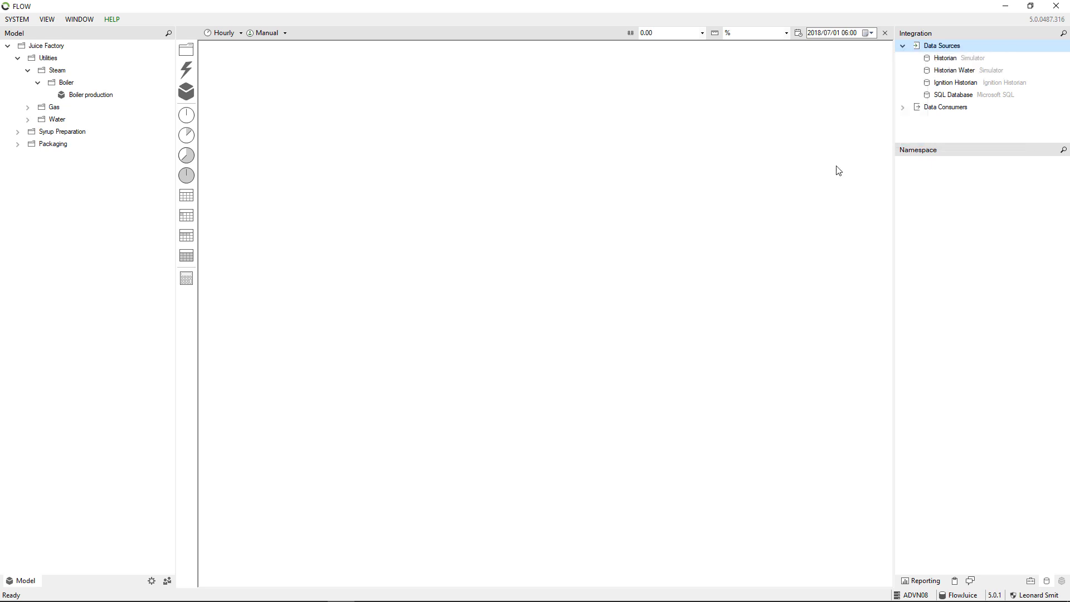
# Browse the Historian namespace of The Juice Factory to the Utilities Boiler folder and select tag 010-FT-001.PV.
pyautogui.click(955, 60)
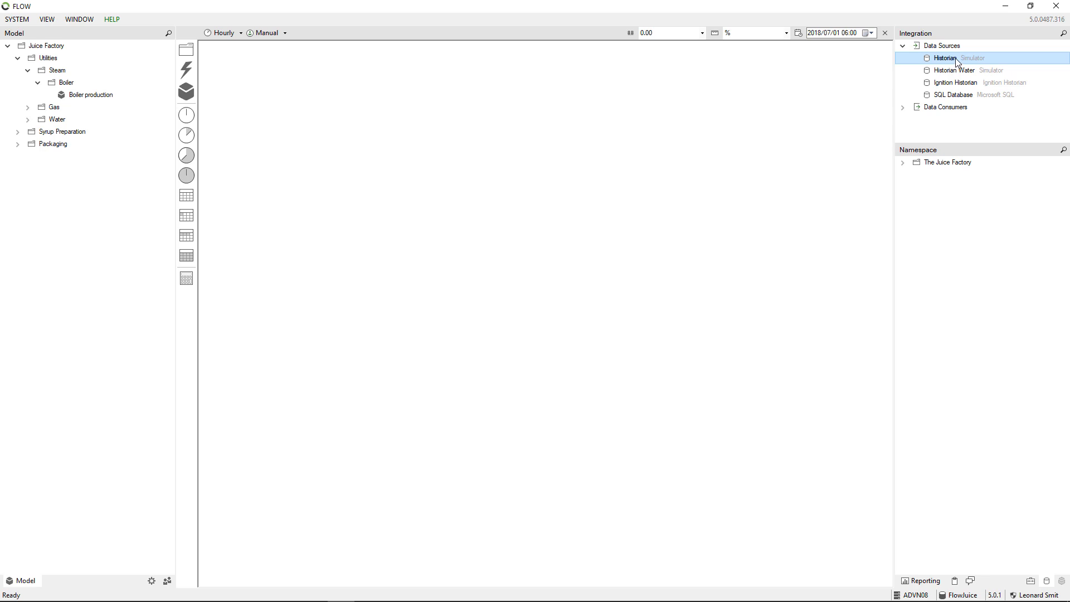
pyautogui.click(902, 162)
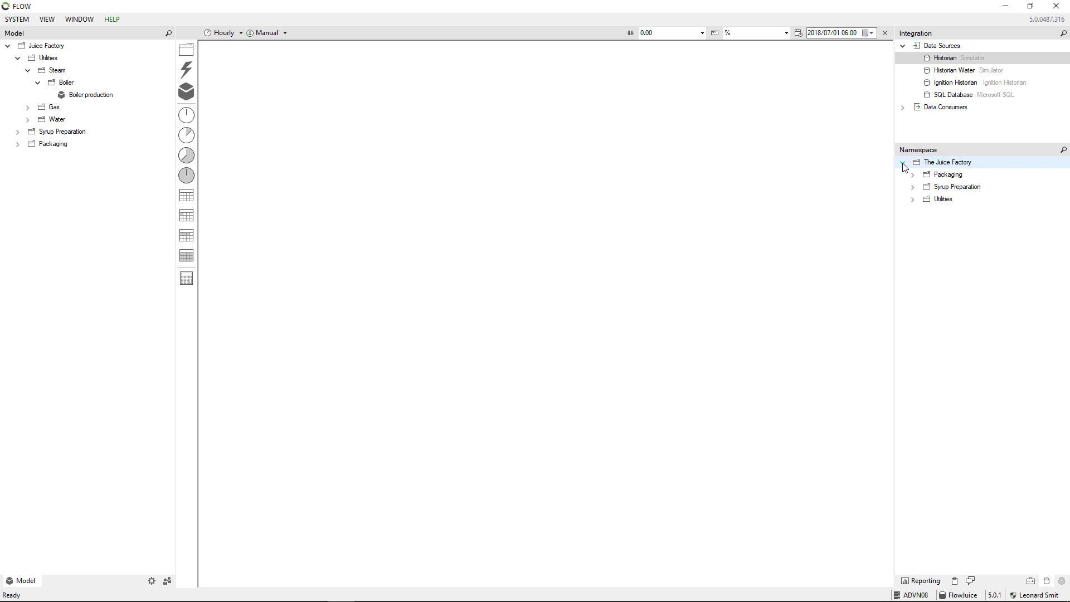
pyautogui.click(913, 200)
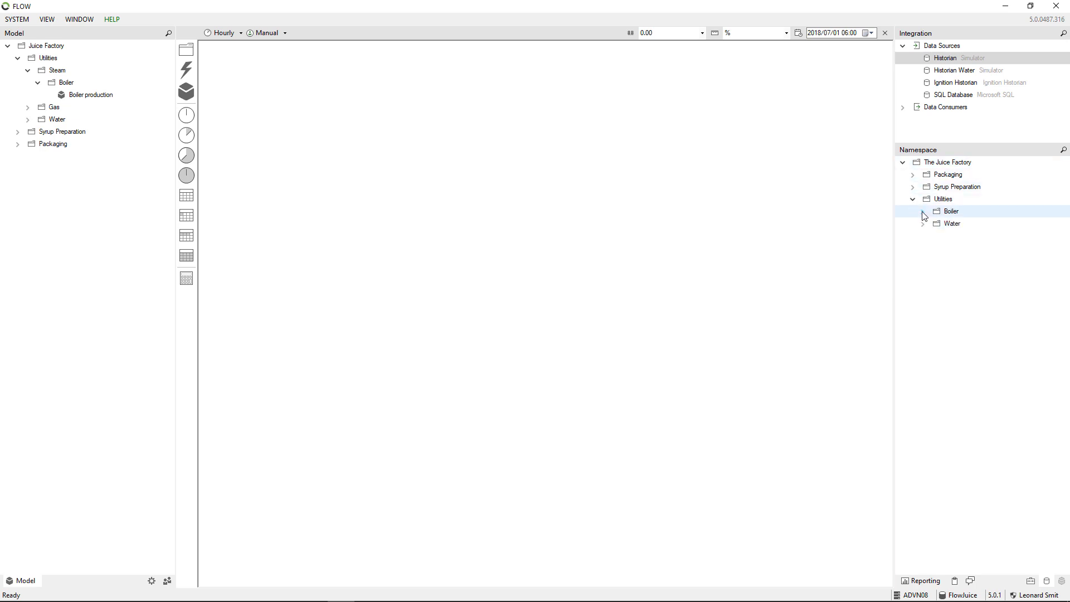
pyautogui.click(923, 212)
pyautogui.click(979, 224)
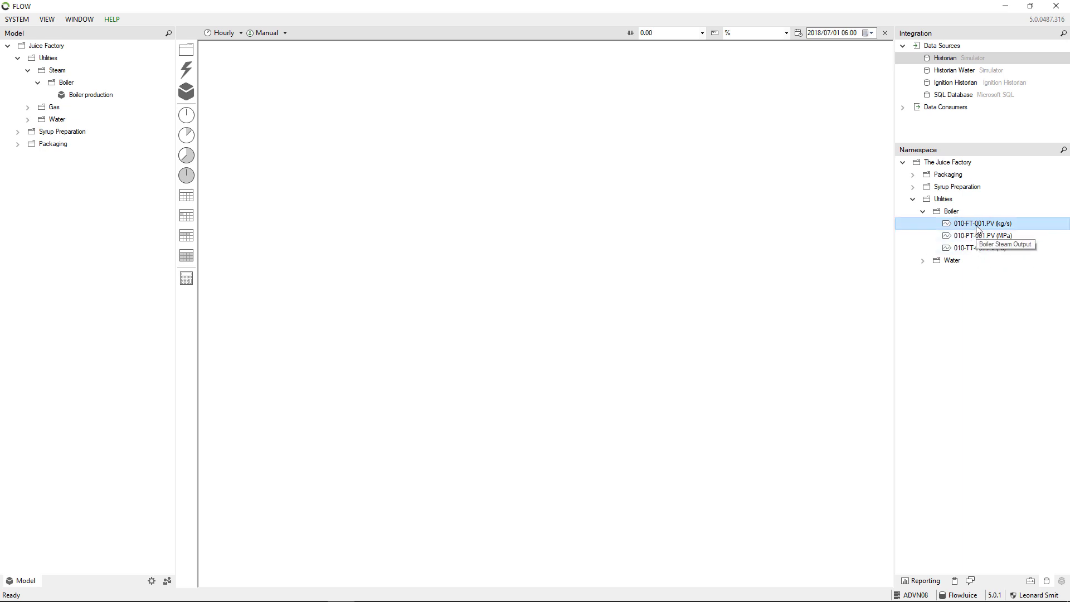
# Preview the 010-FT-001.PV tag's trend with the start date set back to 2018-10-27, and close the preview.
pyautogui.doubleClick(975, 225)
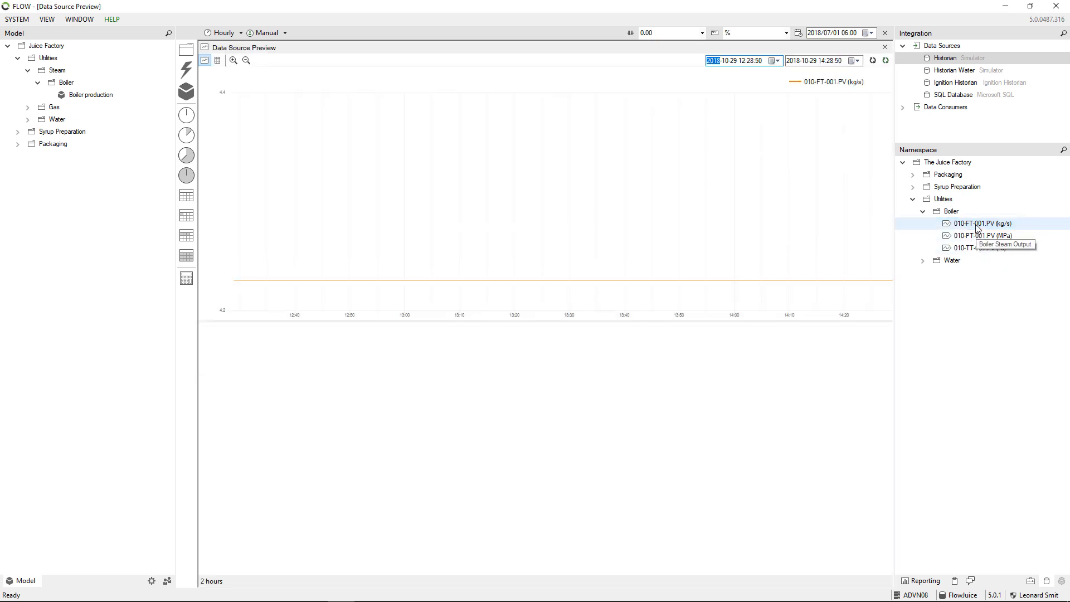
pyautogui.click(733, 62)
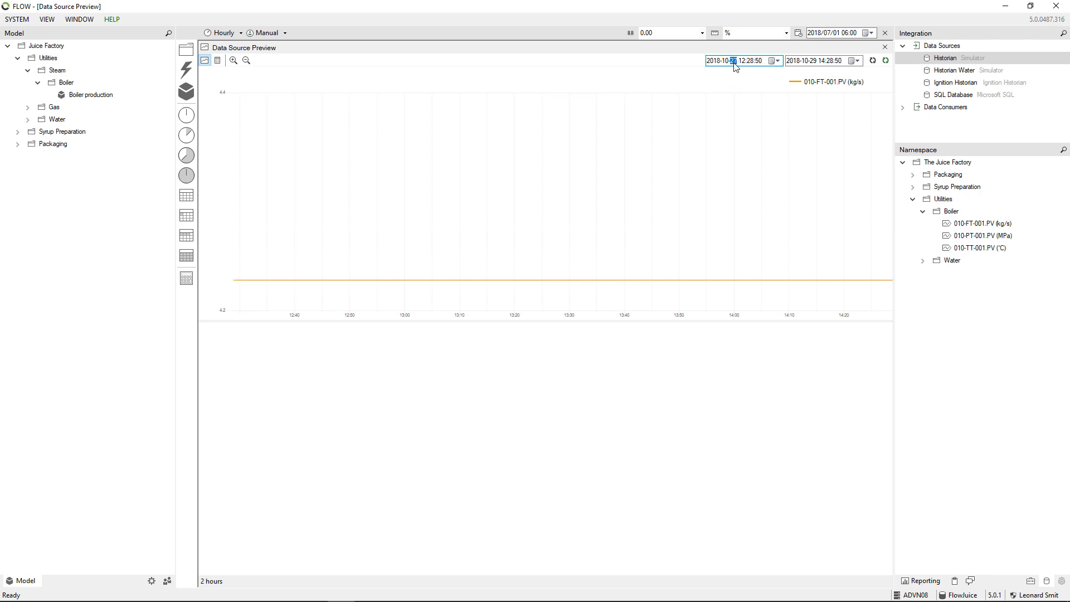
pyautogui.click(873, 60)
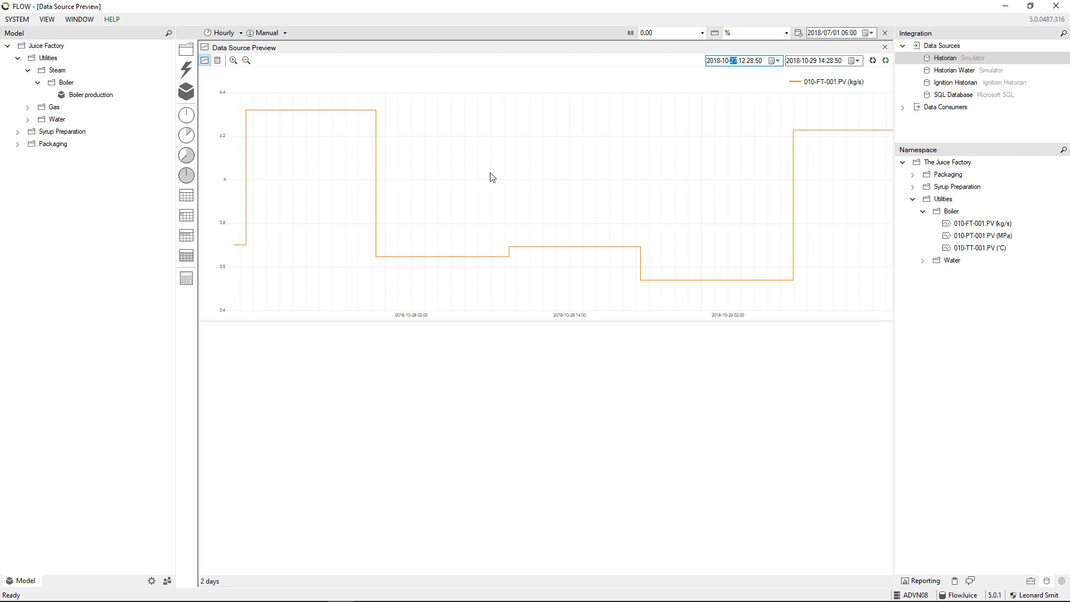
pyautogui.click(885, 47)
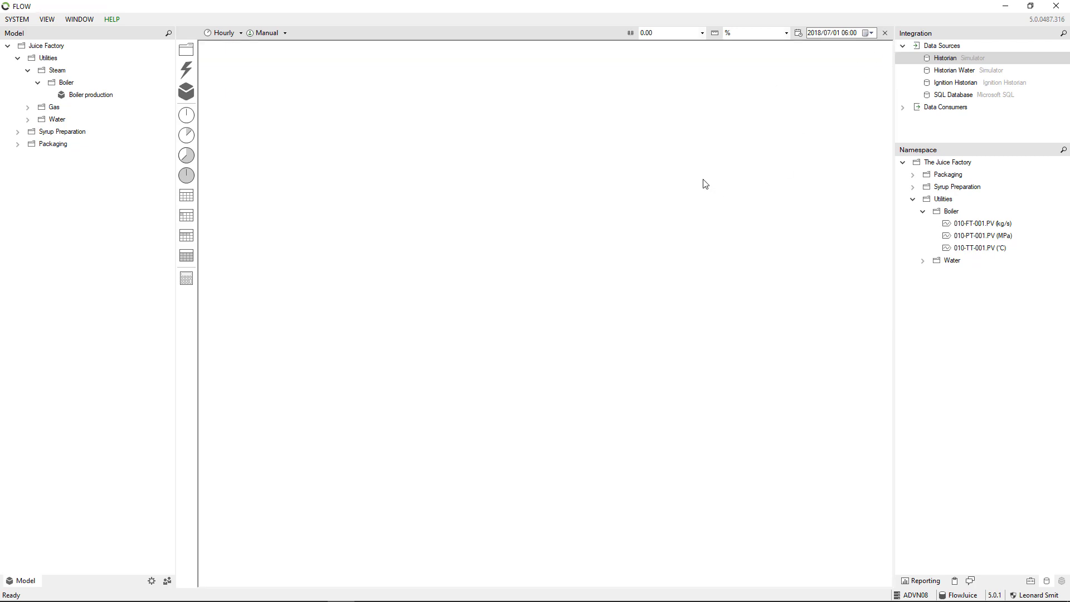
# Add the 010-FT-001.PV boiler tag as an hourly measure under the Boiler production metric, keeping the tag name.
pyautogui.click(975, 228)
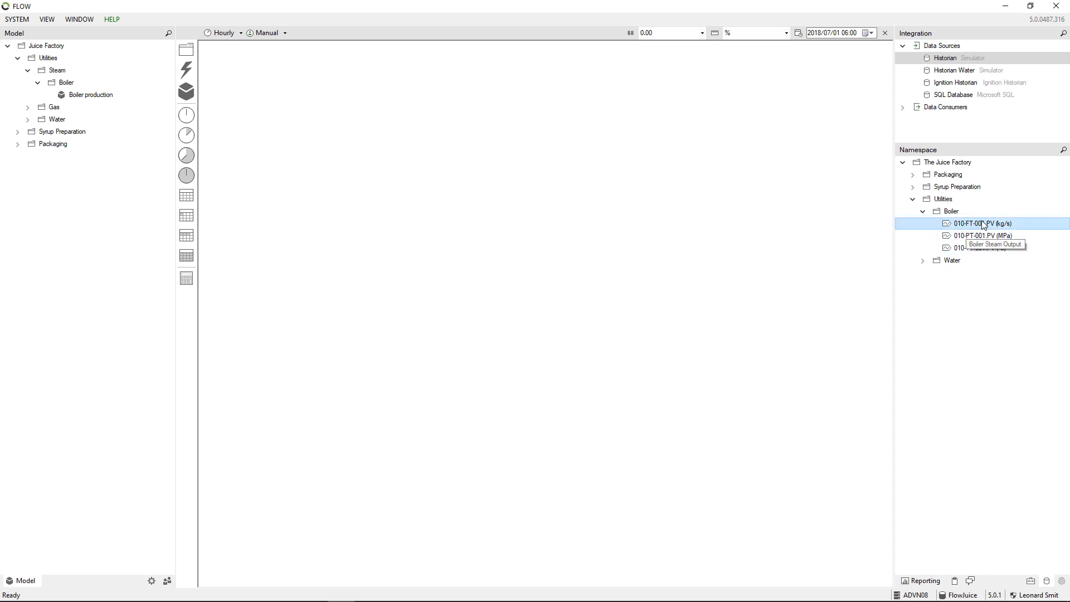
pyautogui.moveTo(993, 225); pyautogui.dragTo(104, 100)
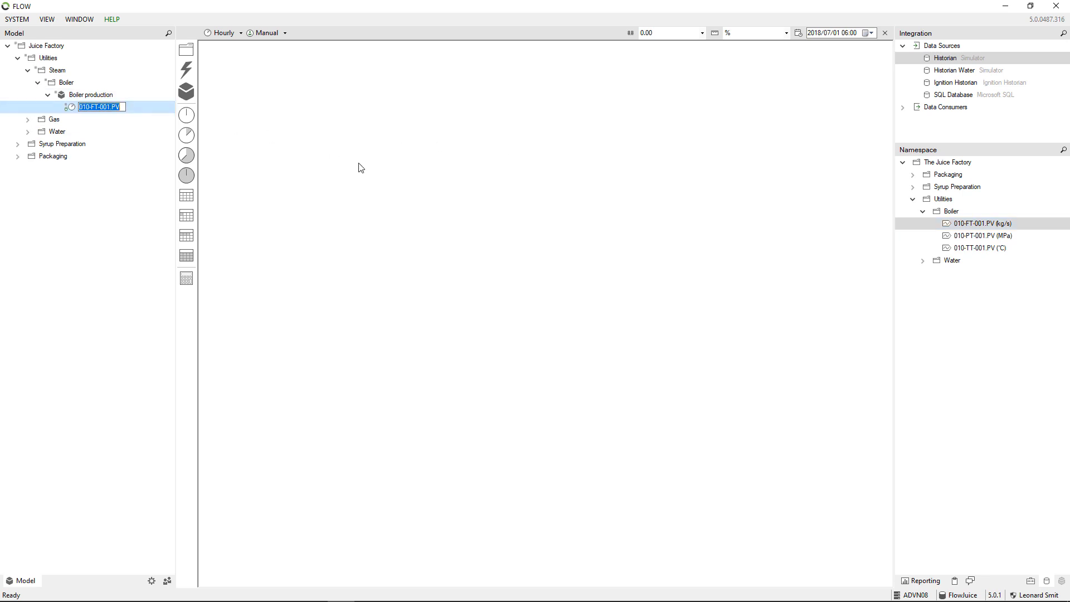
pyautogui.press('Return')
pyautogui.click(240, 32)
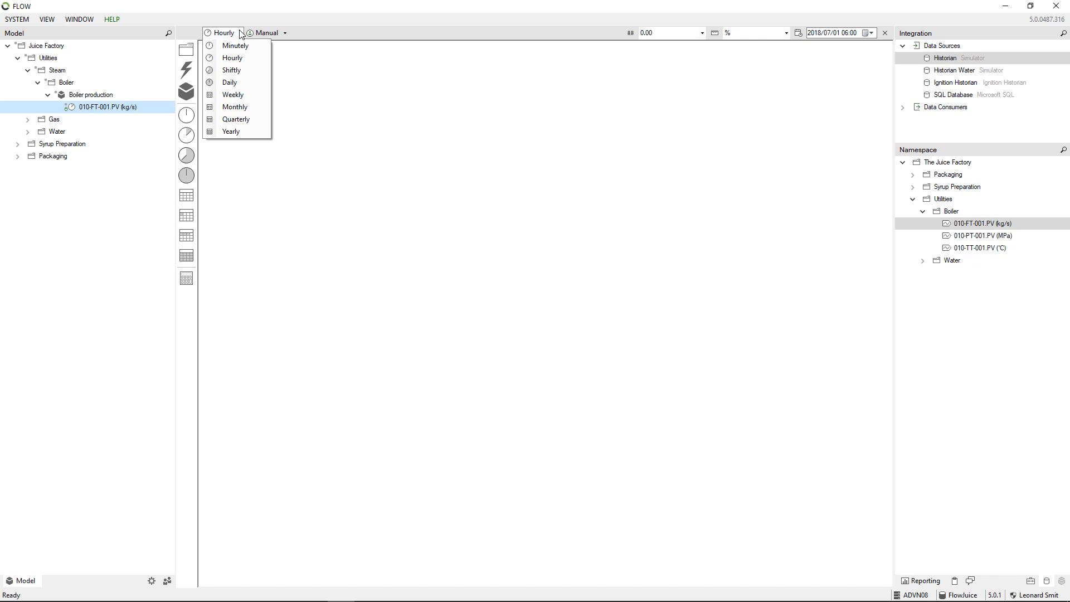
pyautogui.click(240, 32)
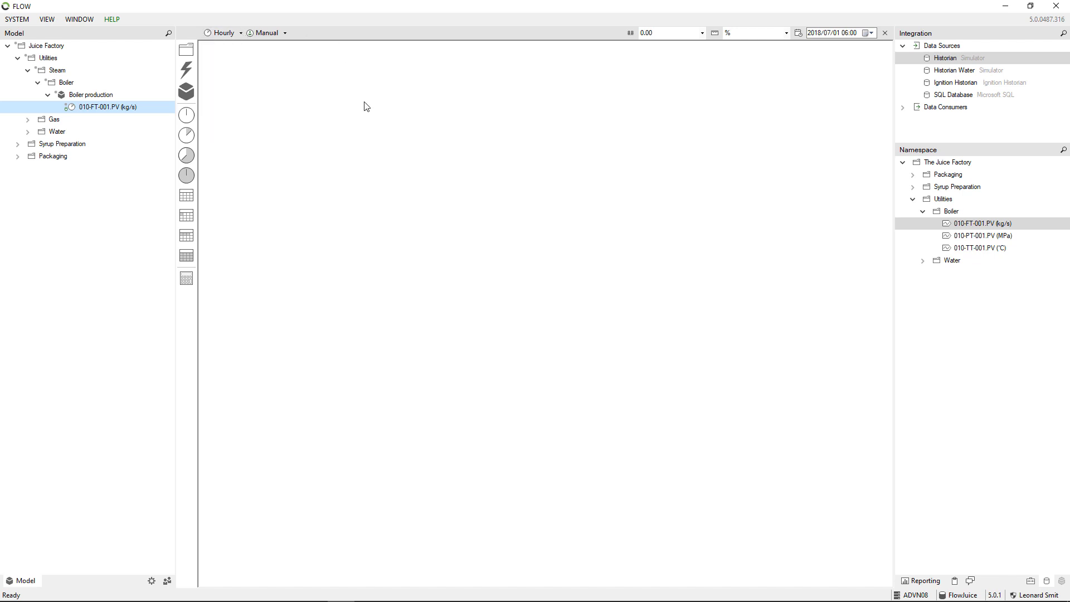
# Open the new 010-FT-001.PV measure and review its historian retrieval settings, including the aggregation choices and filter tag.
pyautogui.doubleClick(100, 106)
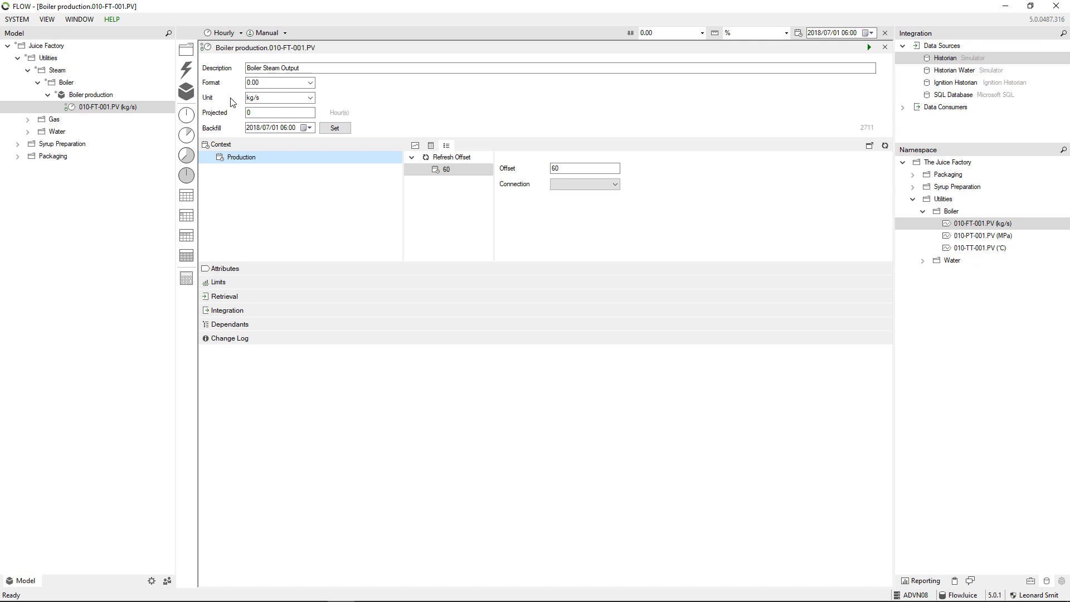
pyautogui.click(243, 300)
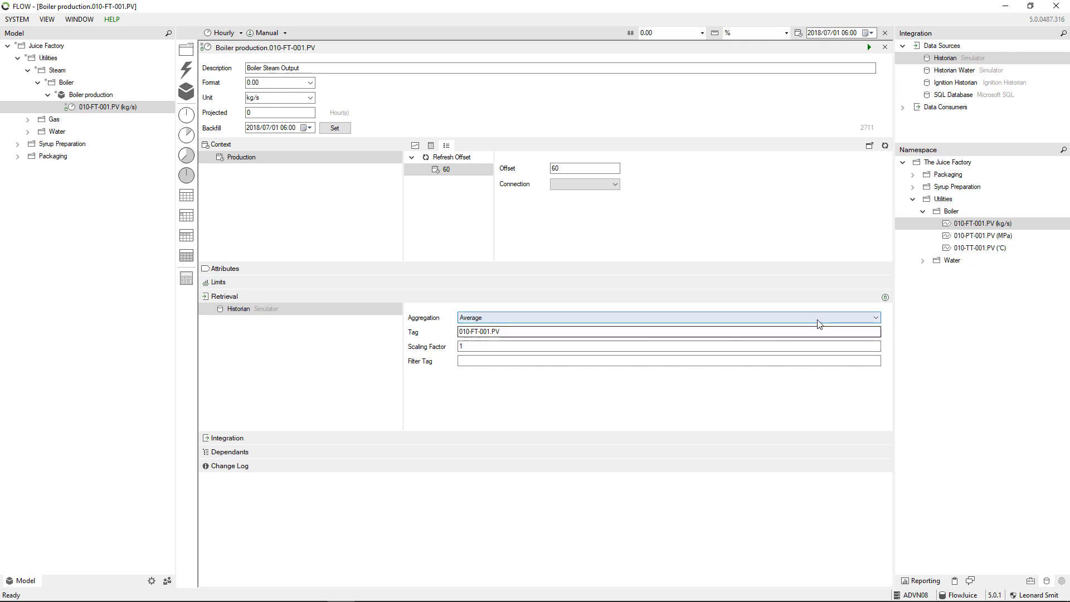
pyautogui.click(877, 319)
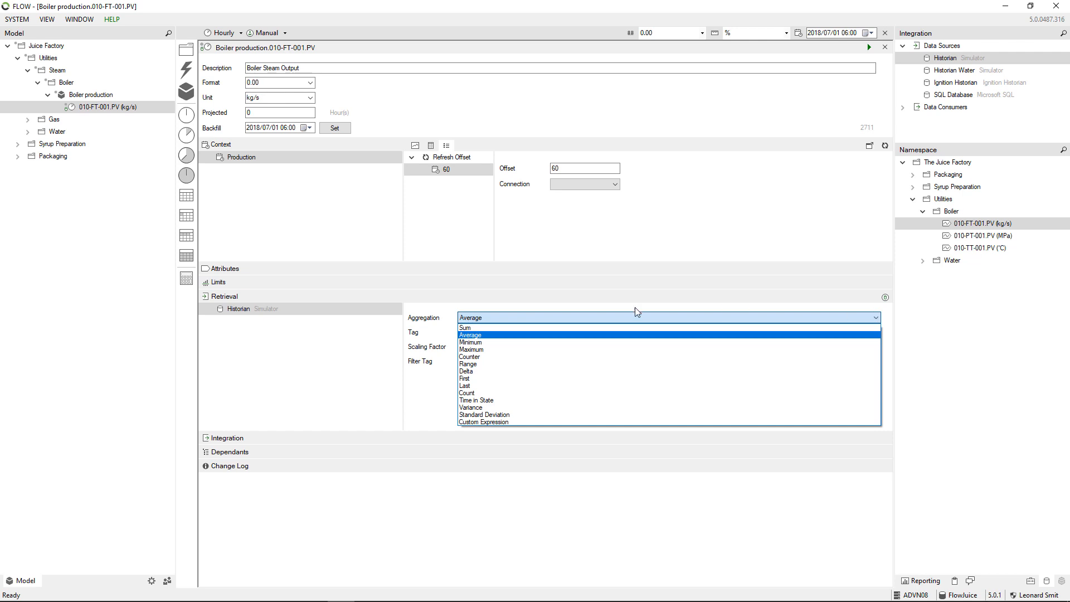
pyautogui.click(367, 353)
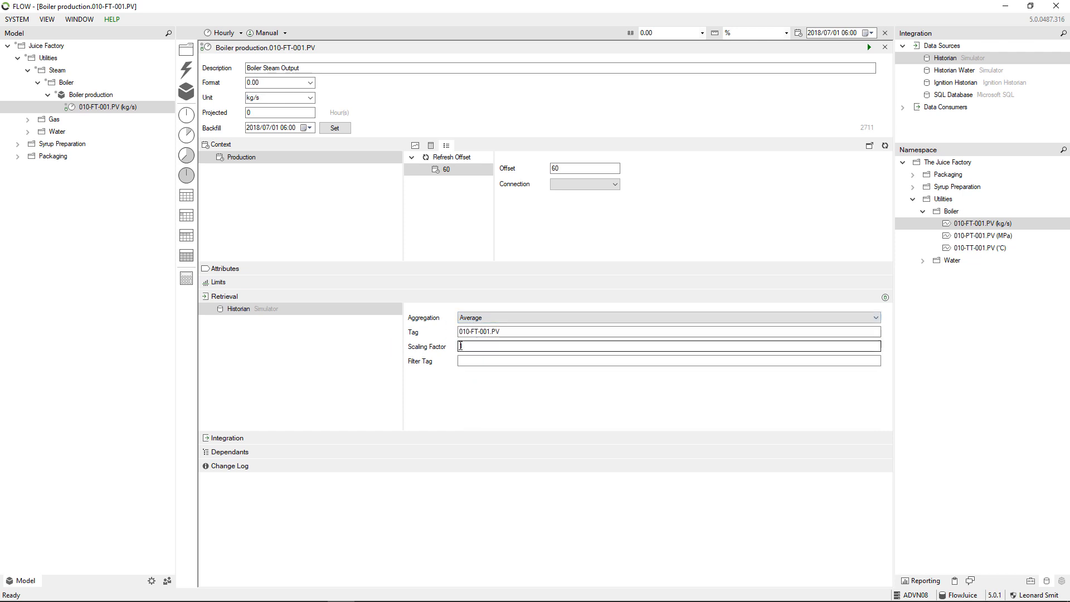
pyautogui.click(462, 362)
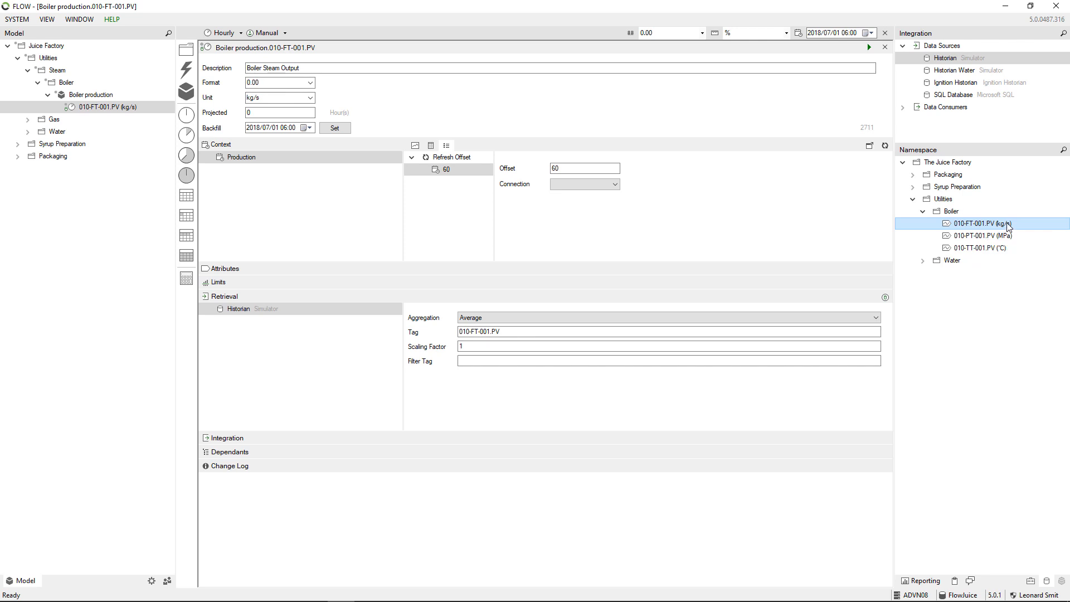
pyautogui.click(554, 362)
# Set the 010-FT-001.PV measure's retrieval scaling factor to 3.6 and its unit to t/h.
pyautogui.click(466, 346)
pyautogui.moveTo(466, 346); pyautogui.dragTo(455, 355)
pyautogui.write('3')
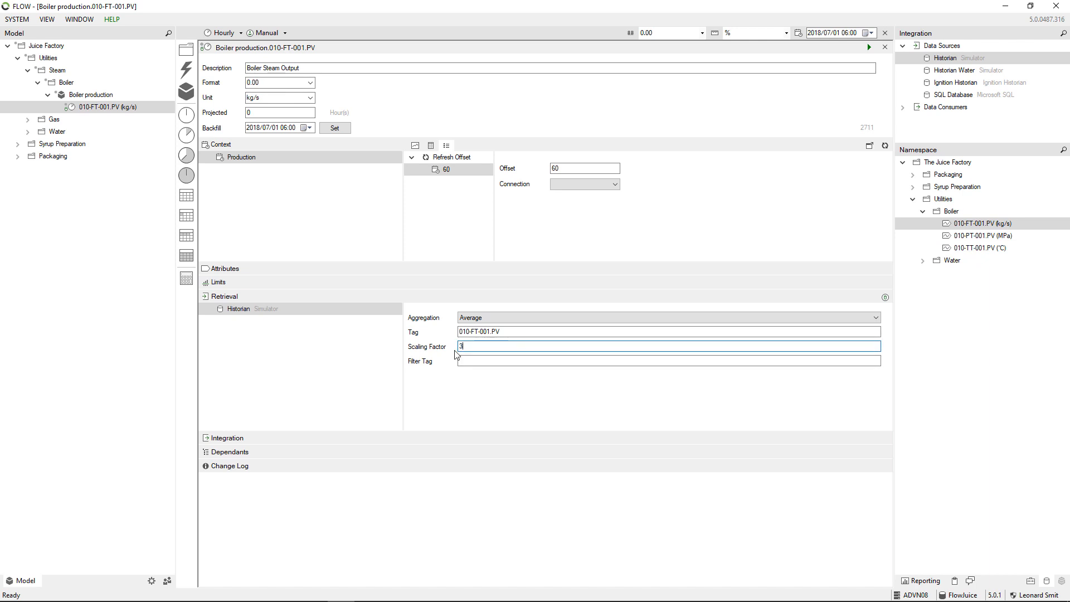
pyautogui.write('.6')
pyautogui.click(526, 332)
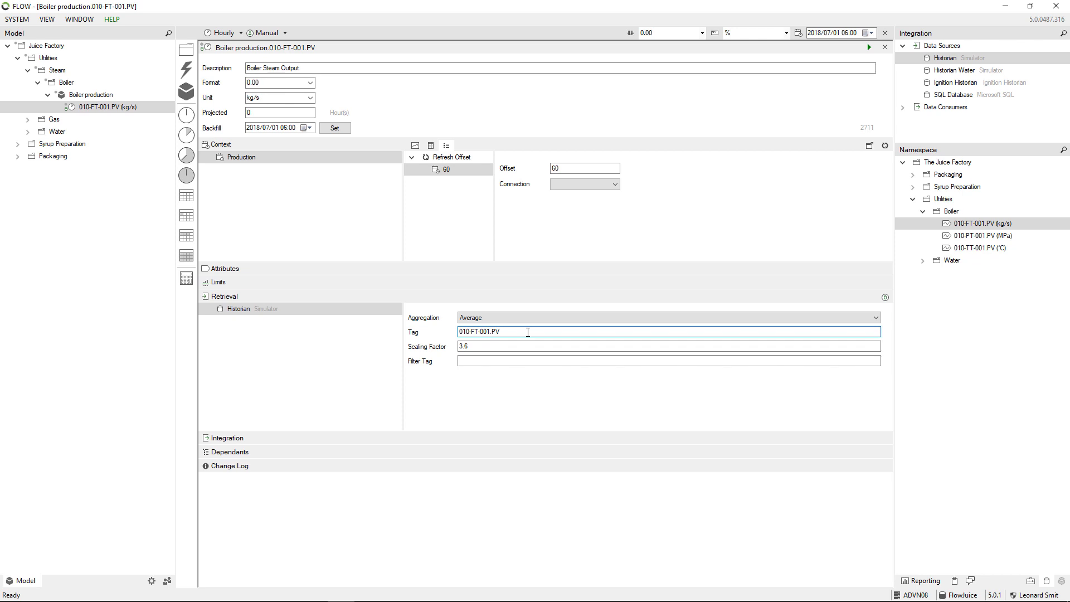
pyautogui.click(270, 98)
pyautogui.write('t/h')
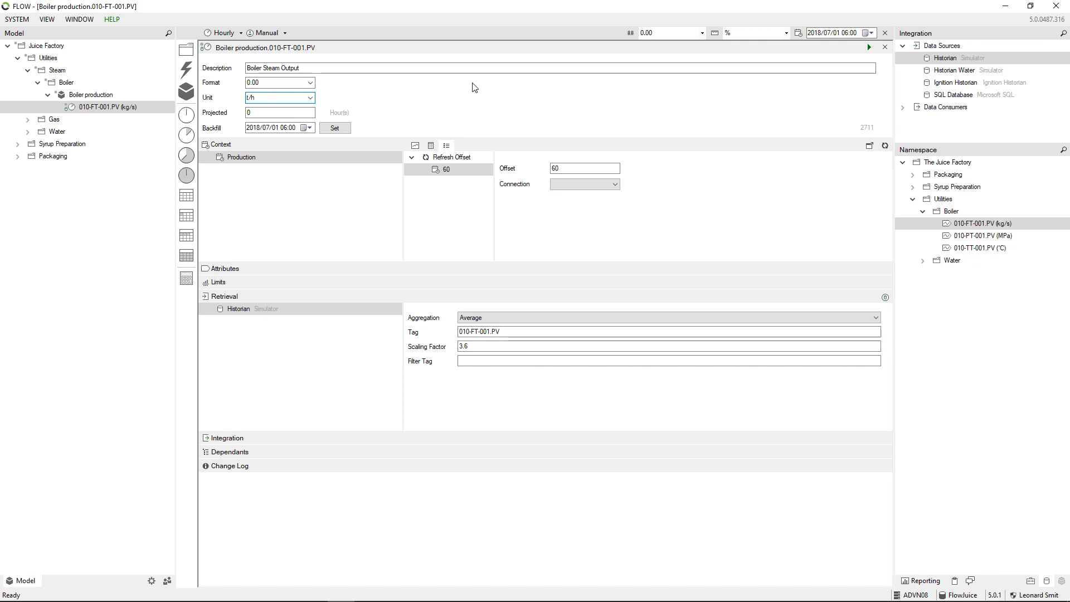
# Start the 010-FT-001.PV measure and show its refreshed Production context values as a trend.
pyautogui.click(869, 47)
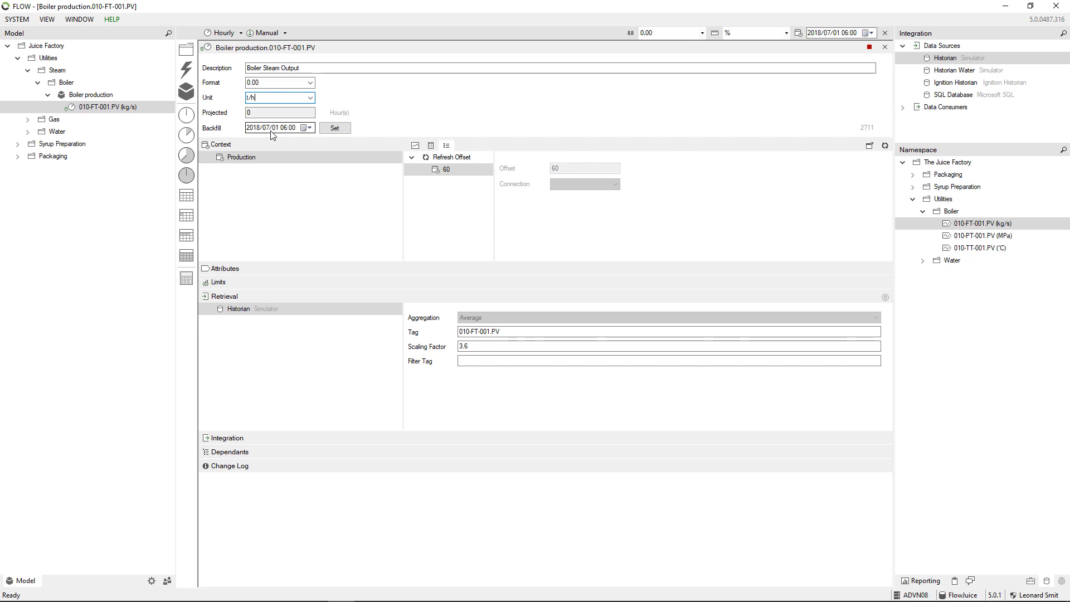
pyautogui.click(415, 147)
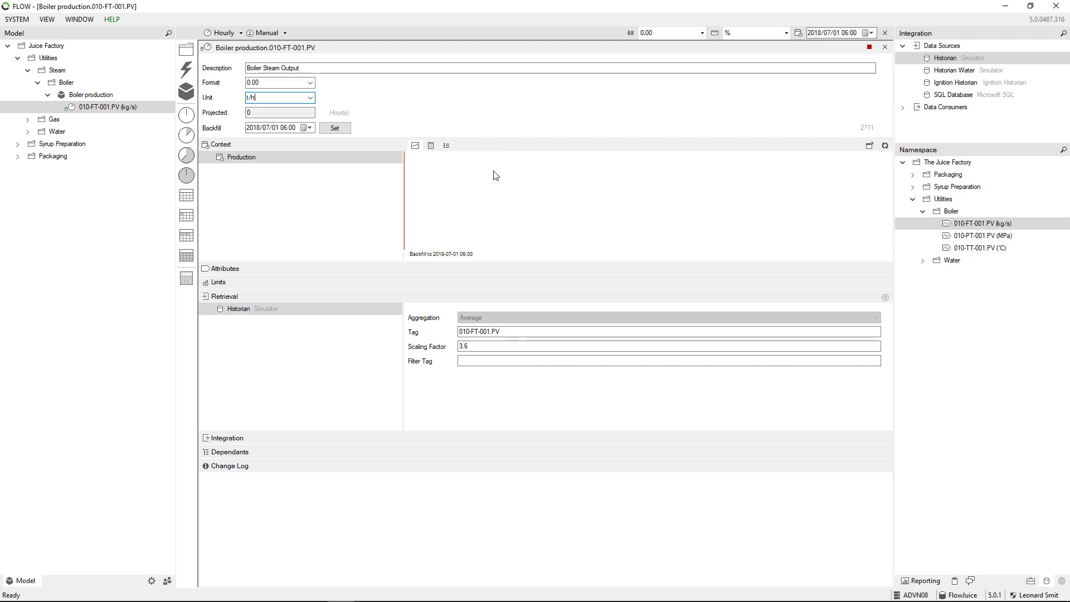
pyautogui.click(885, 146)
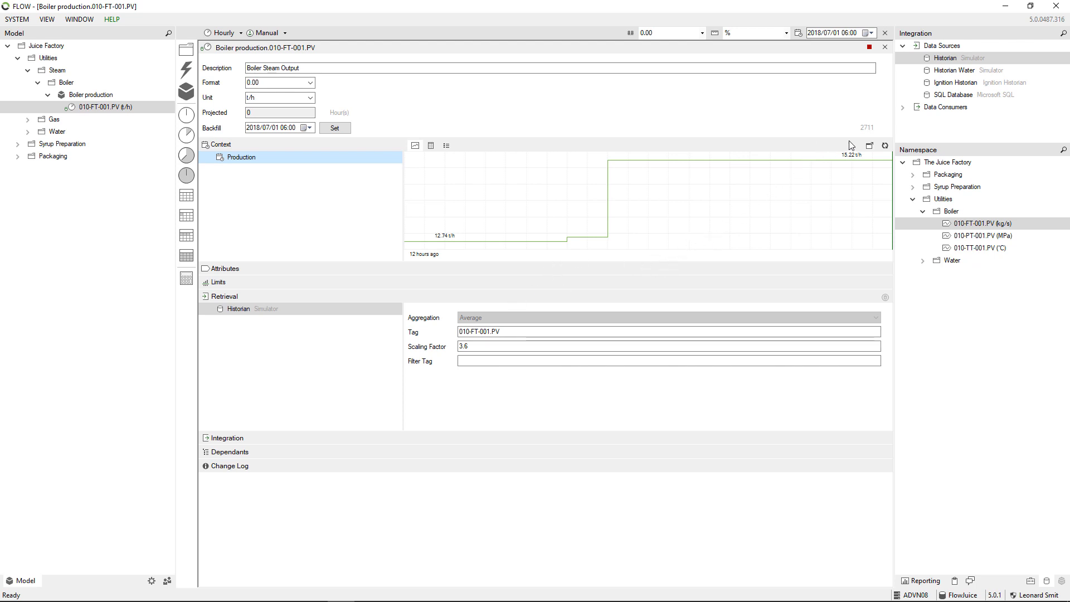
# Compare the measure's trend with the raw 010-FT-001.PV tag from 2018-10-27, then close the preview and measure editor.
pyautogui.click(867, 146)
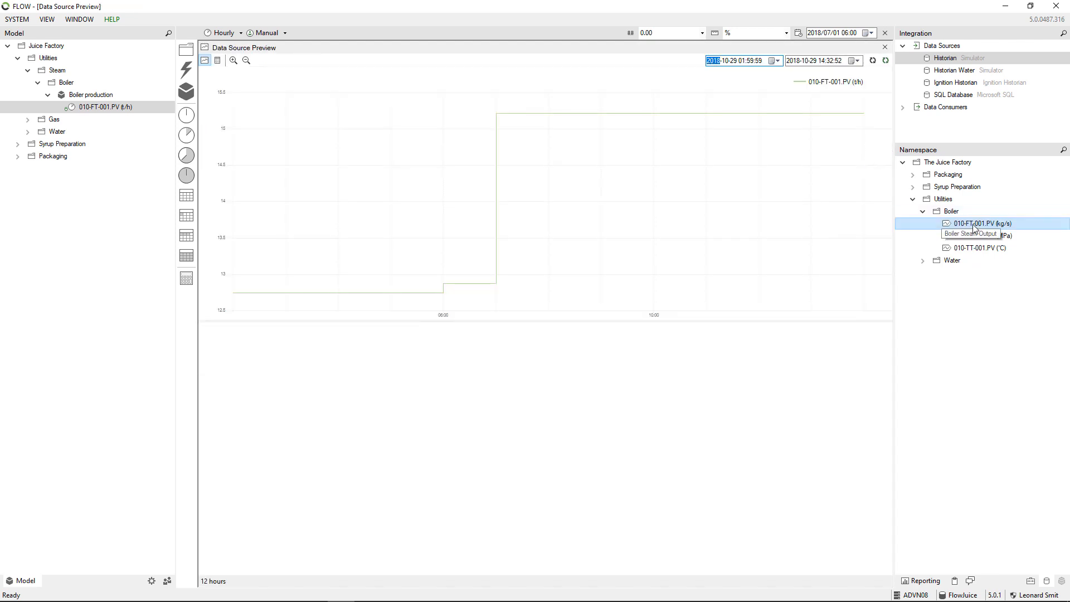
pyautogui.moveTo(976, 225); pyautogui.dragTo(532, 380)
pyautogui.click(732, 61)
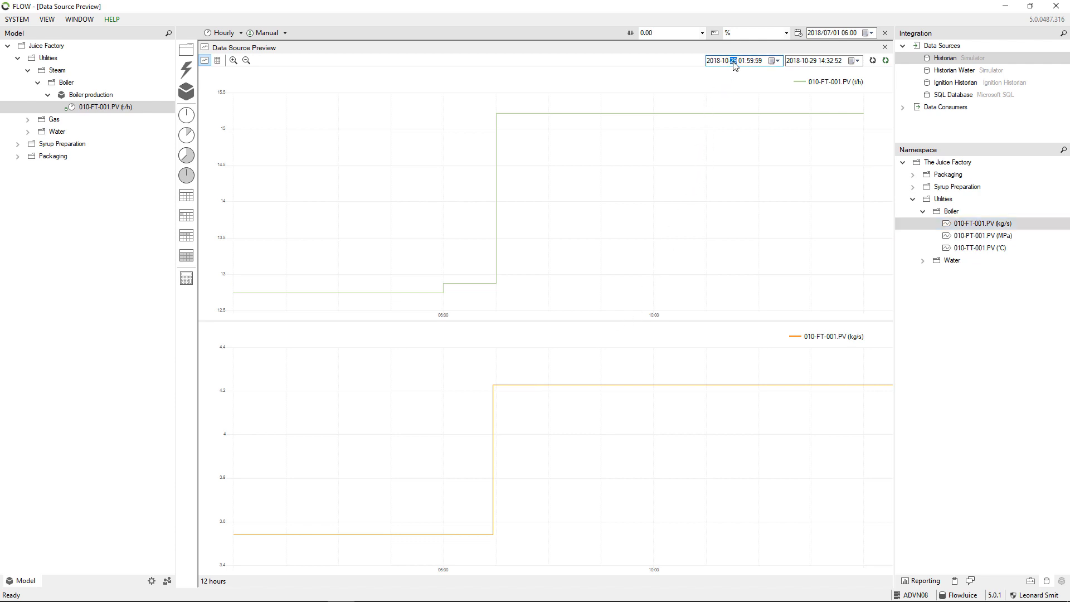
pyautogui.write('27')
pyautogui.click(872, 60)
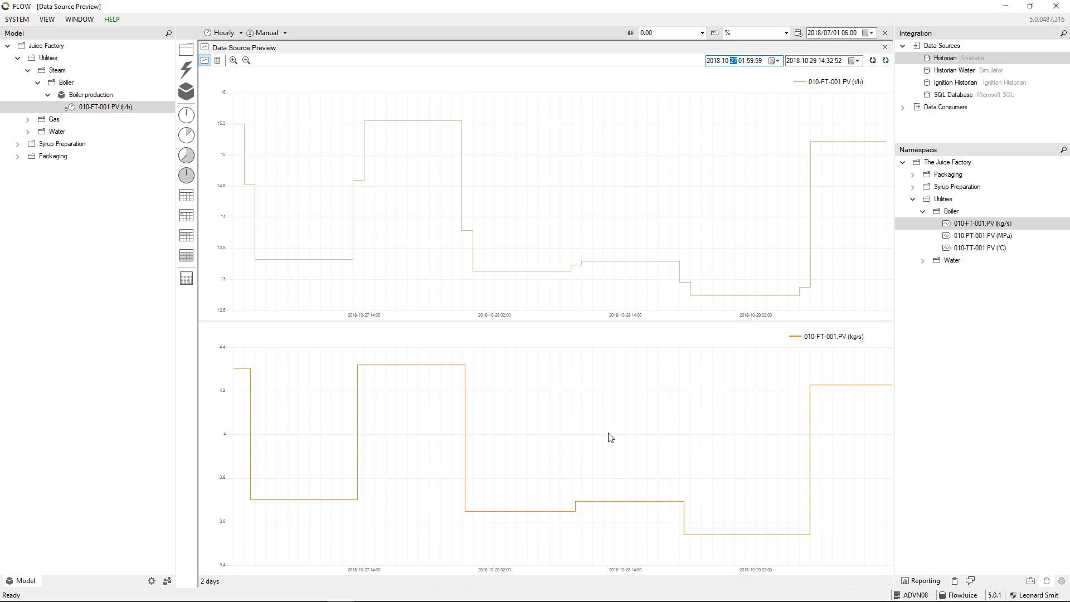
pyautogui.click(885, 47)
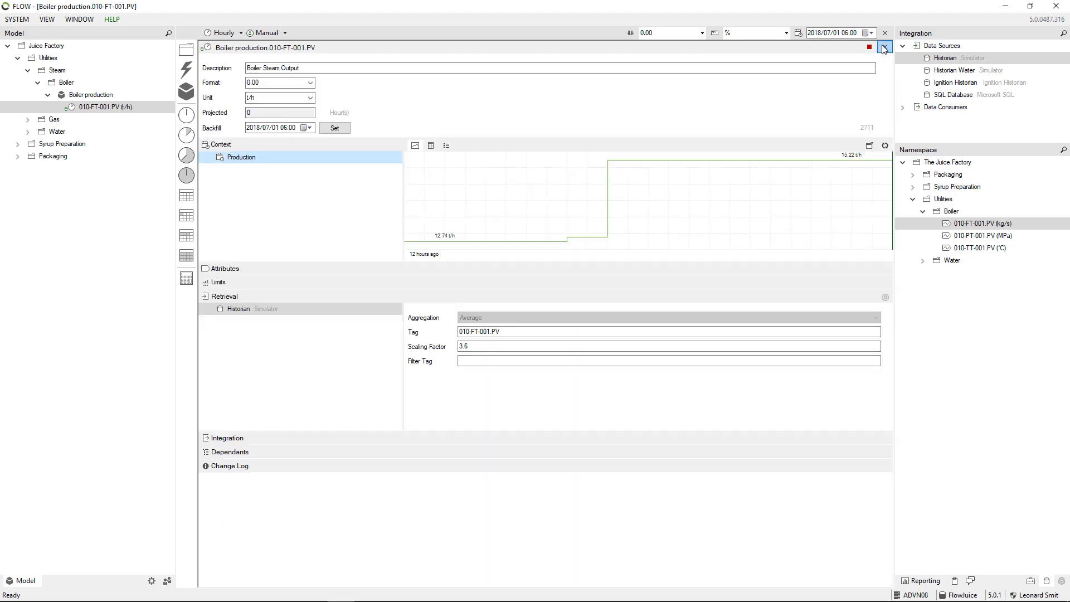
pyautogui.click(885, 48)
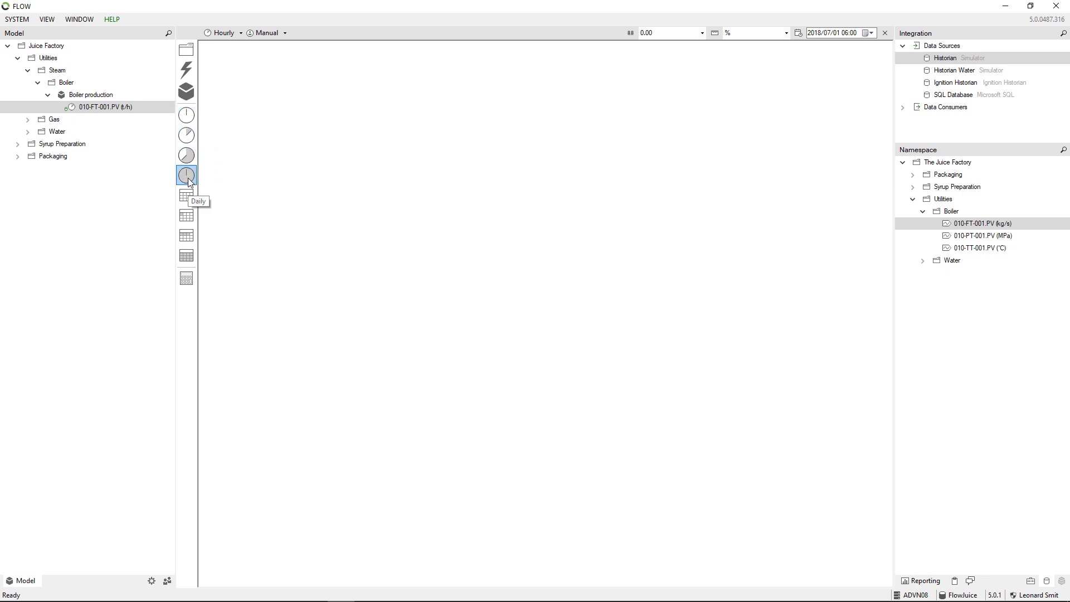
# Add hourly shift-to-date, day-to-date and week-to-date aggregations (STD, DTD, WTD) beneath the 010-FT-001.PV measure.
pyautogui.click(66, 207)
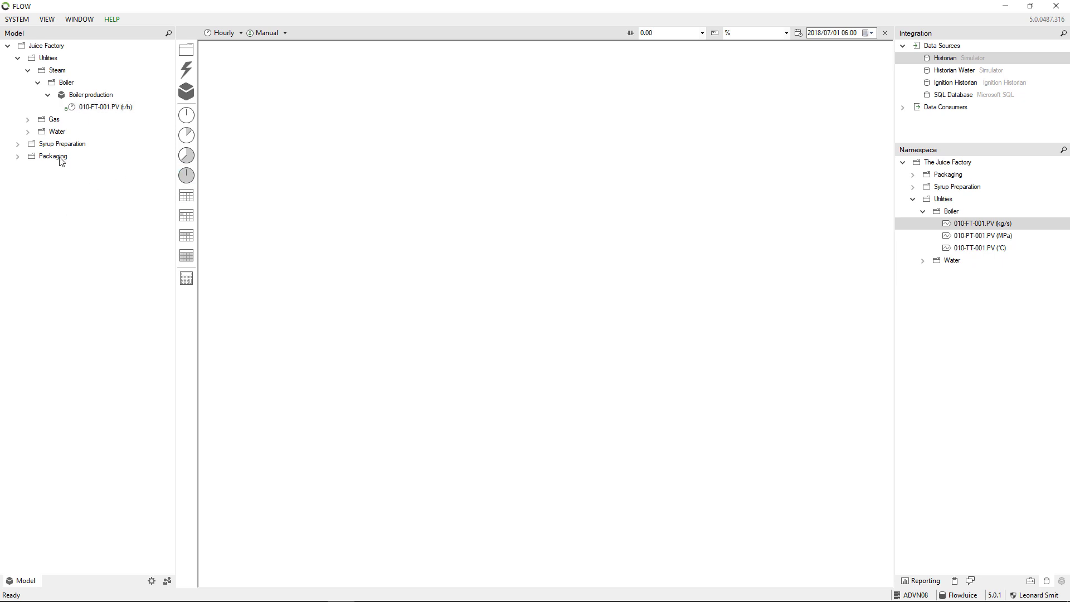
pyautogui.click(81, 111)
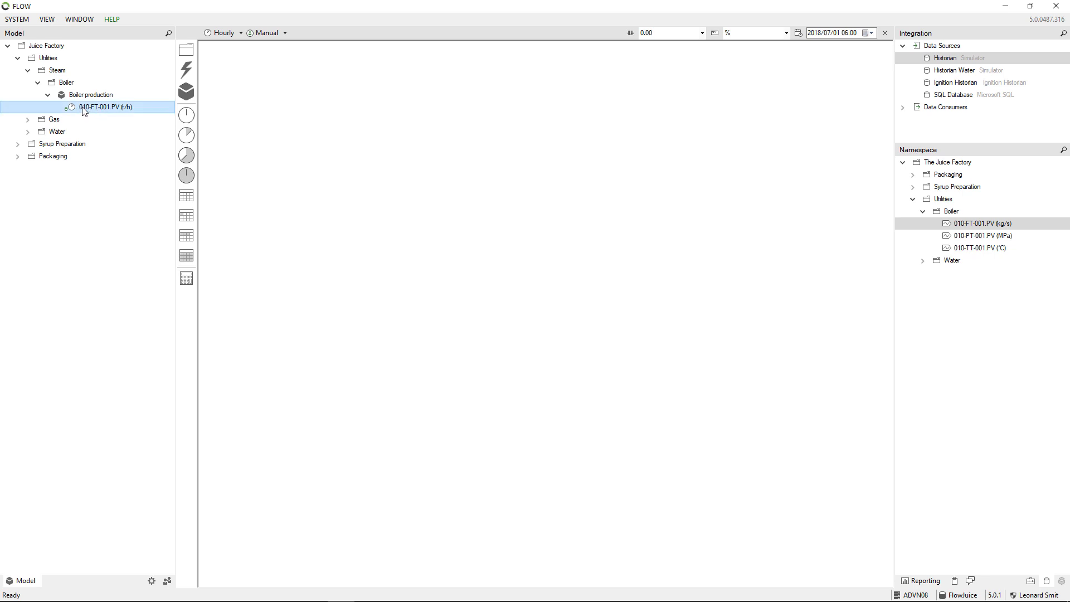
pyautogui.moveTo(82, 109); pyautogui.dragTo(190, 139)
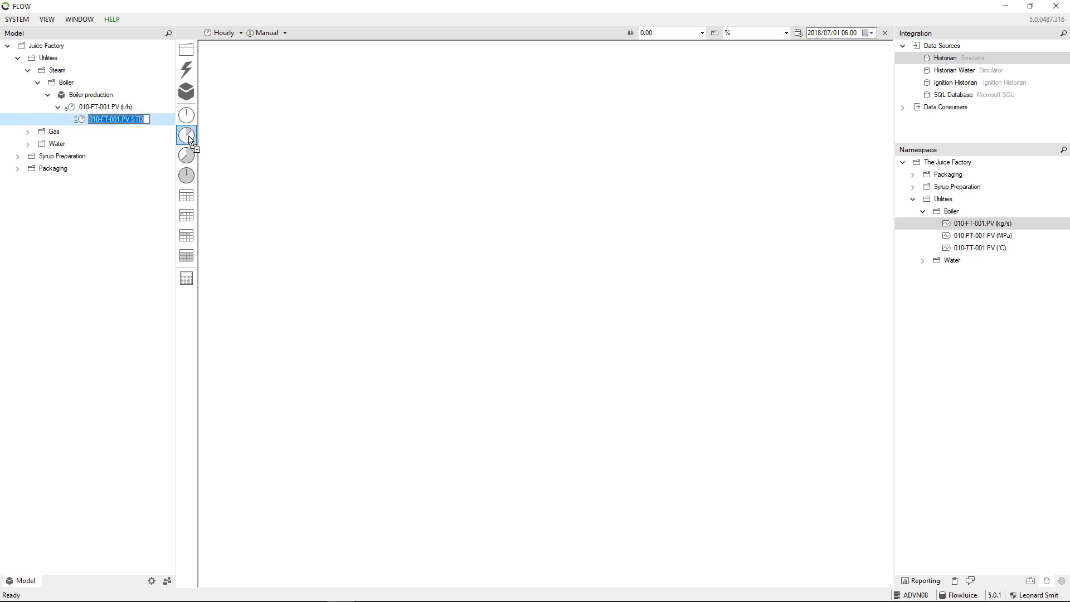
pyautogui.click(113, 269)
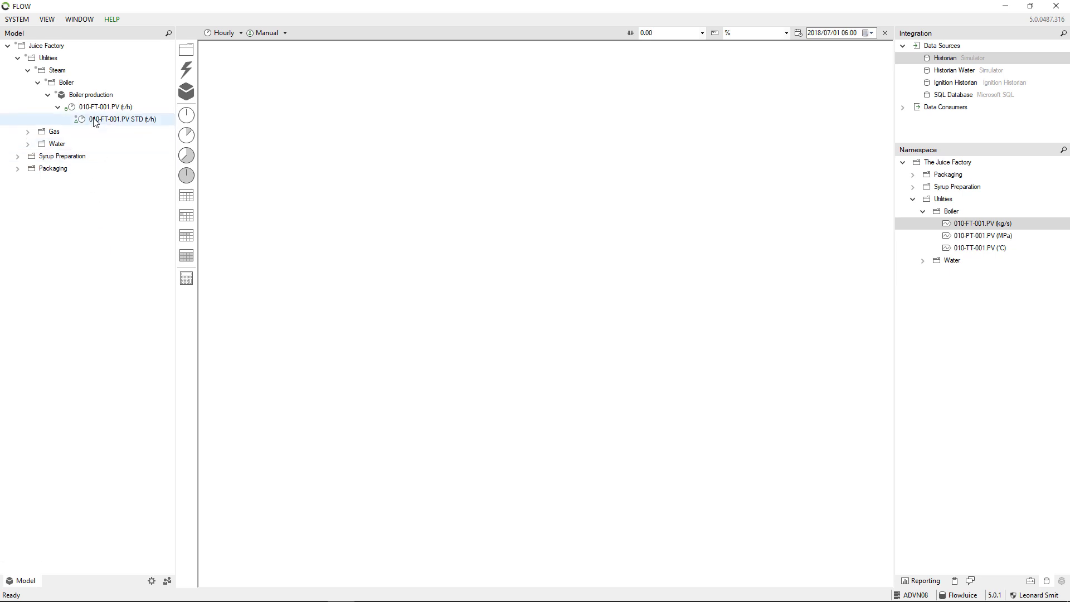
pyautogui.moveTo(89, 107); pyautogui.dragTo(188, 139)
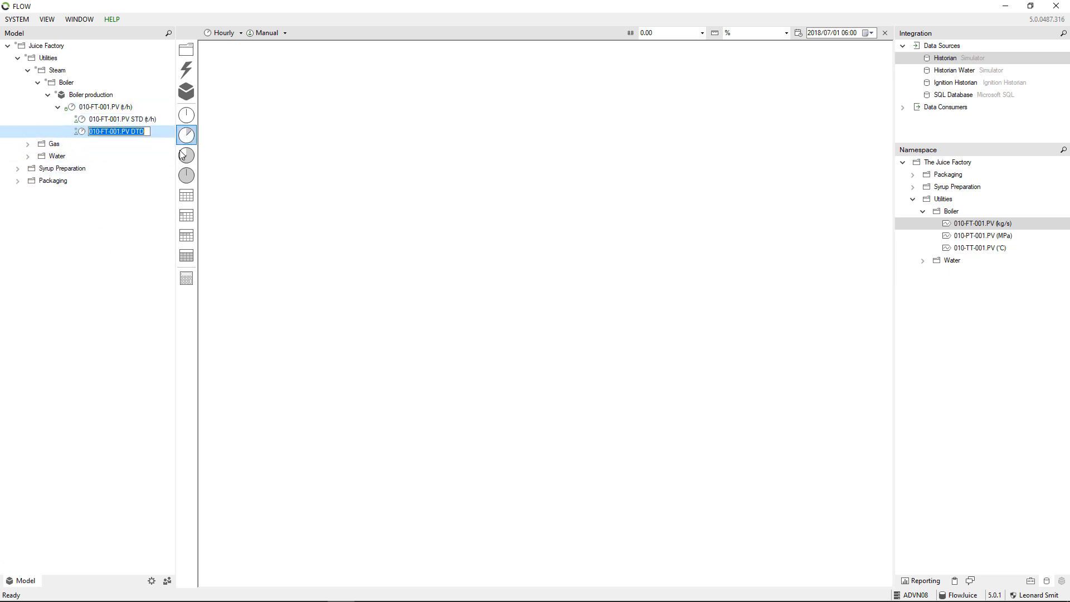
pyautogui.click(102, 329)
pyautogui.moveTo(106, 108); pyautogui.dragTo(188, 152)
pyautogui.click(115, 271)
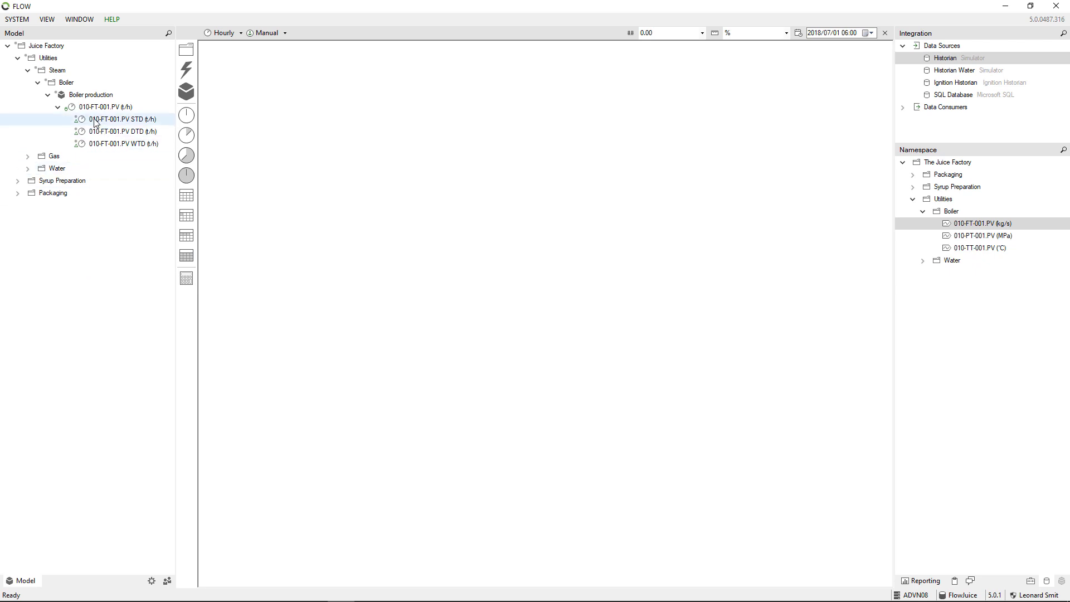
# Add a daily aggregation named Daily beneath the hourly 010-FT-001.PV measure.
pyautogui.click(71, 108)
pyautogui.moveTo(91, 111); pyautogui.dragTo(188, 177)
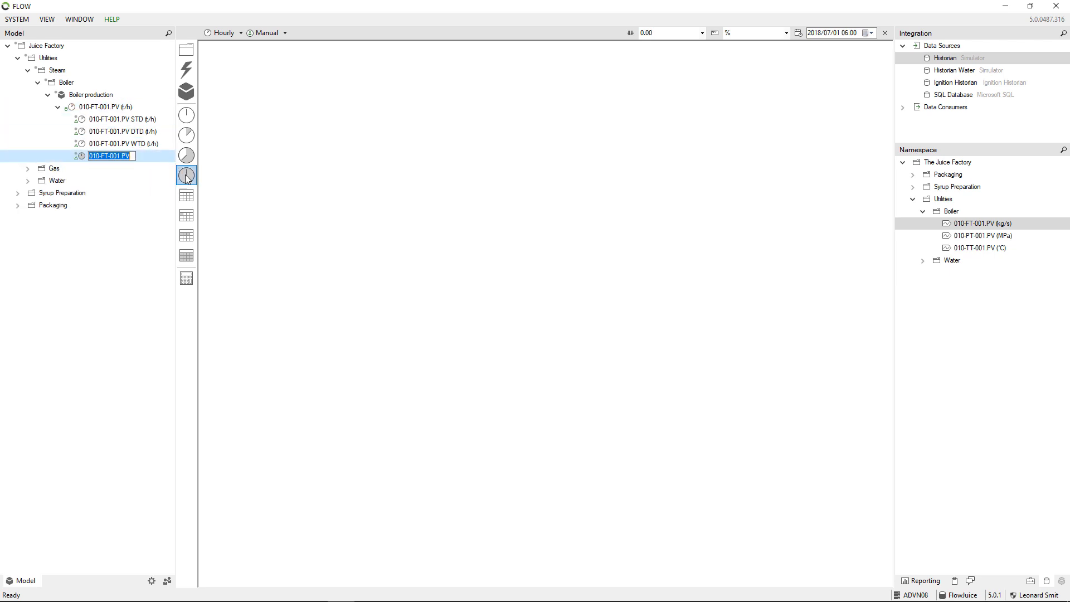
pyautogui.write('Daily')
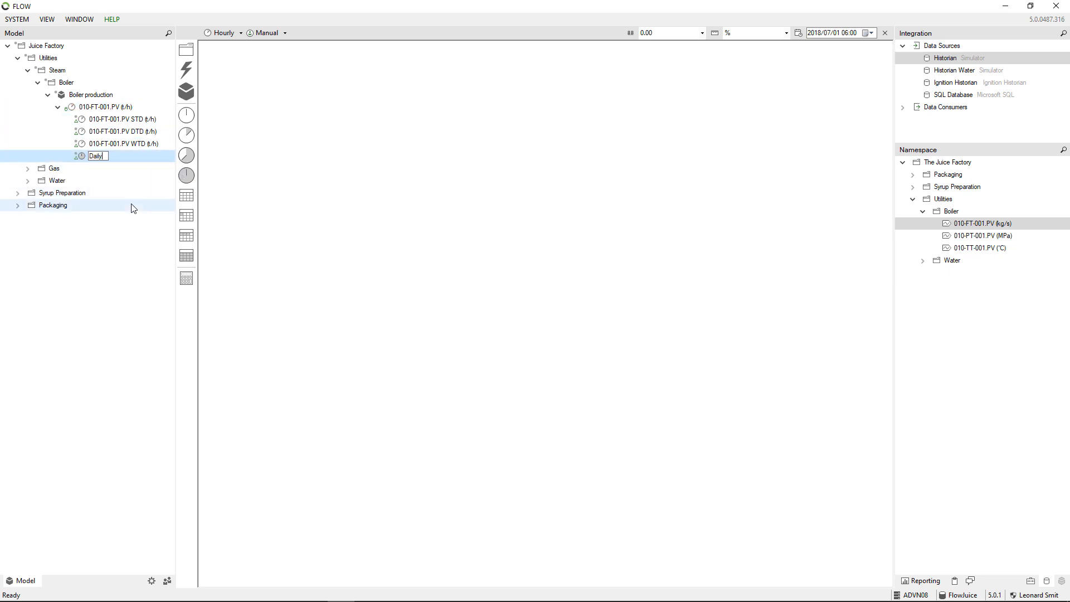
pyautogui.press('Return')
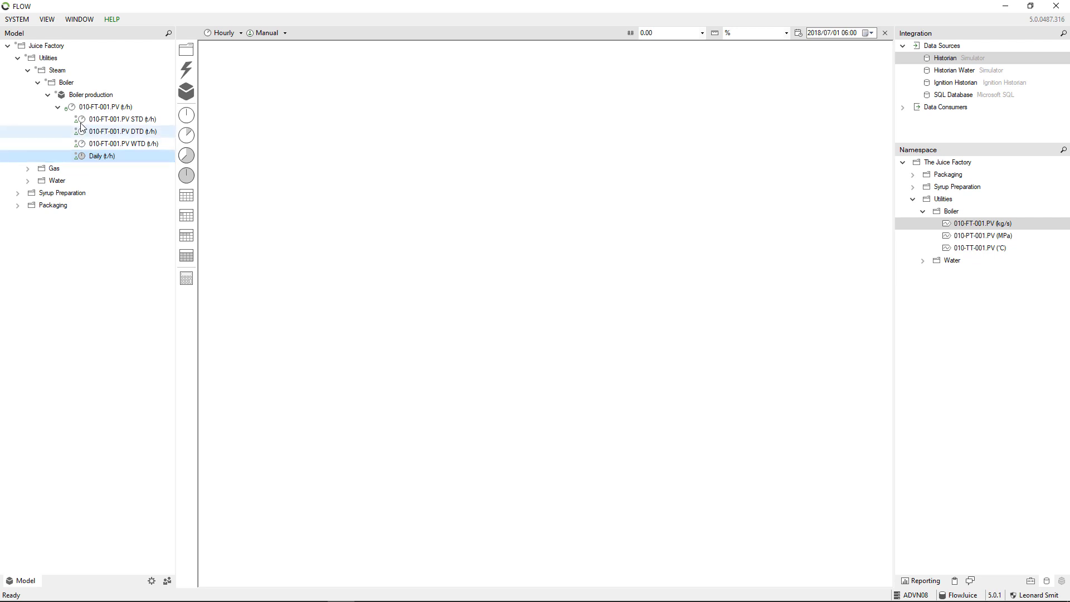
# Deploy the whole Boiler production metric with its aggregated measures.
pyautogui.click(106, 108)
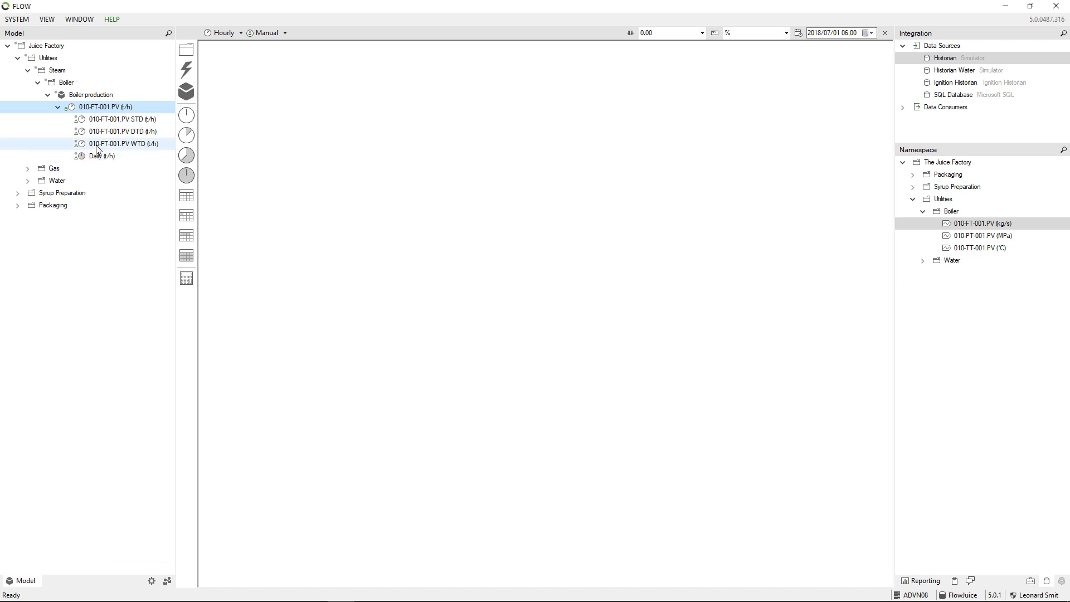
pyautogui.rightClick(76, 94)
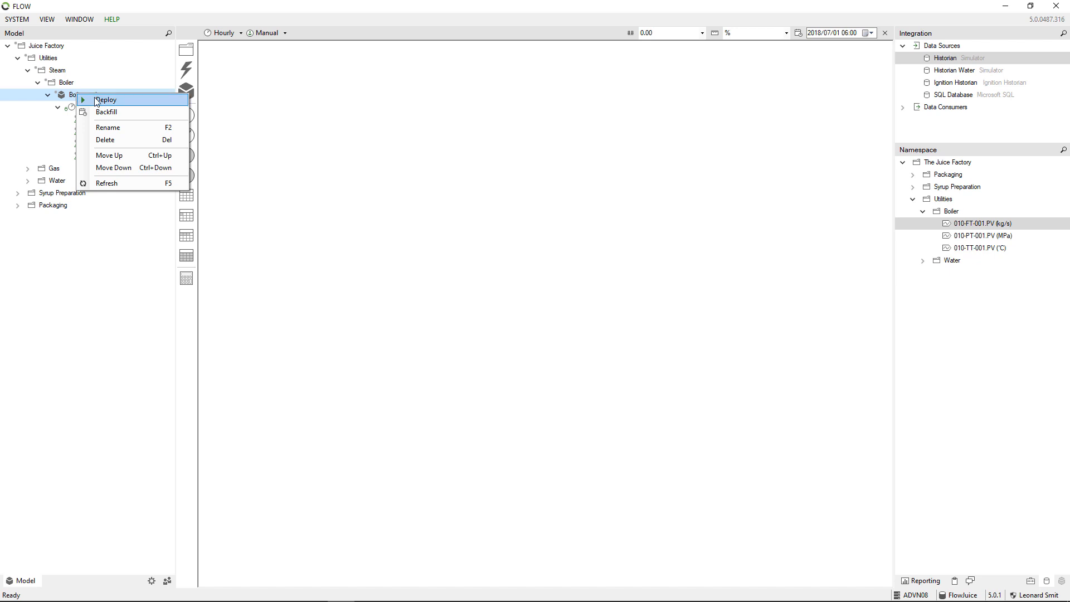
pyautogui.click(96, 100)
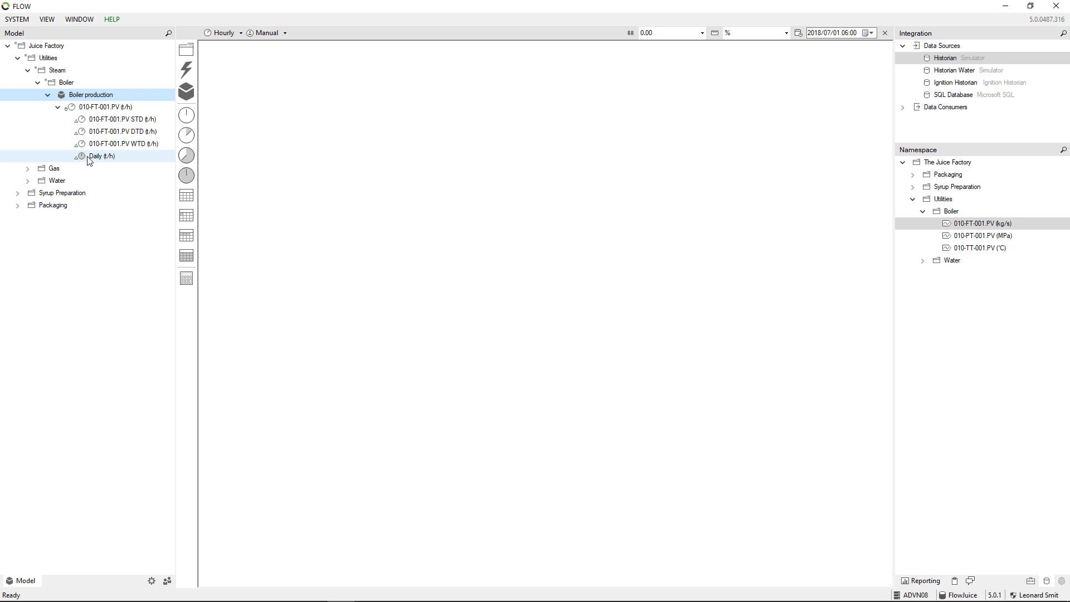
# Add the boiler tags 010-PT-001.PV and 010-TT-001.PV as measures of the Boiler production metric.
pyautogui.click(58, 108)
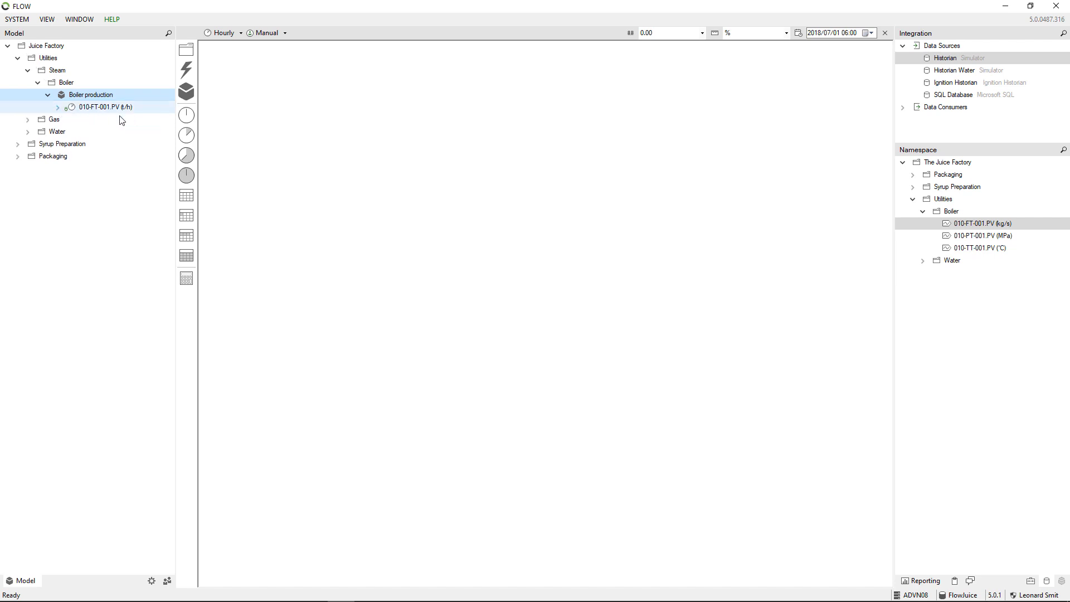
pyautogui.moveTo(969, 235); pyautogui.dragTo(106, 105)
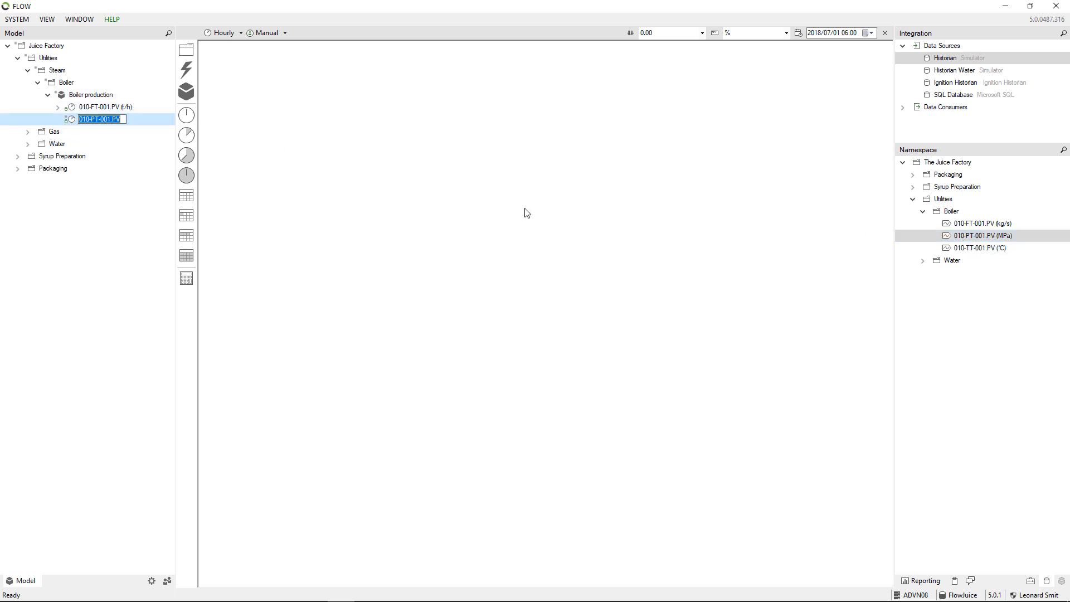
pyautogui.moveTo(972, 248); pyautogui.dragTo(108, 101)
pyautogui.click(121, 167)
# Deploy the 010-PT-001.PV and 010-TT-001.PV measures individually.
pyautogui.rightClick(105, 118)
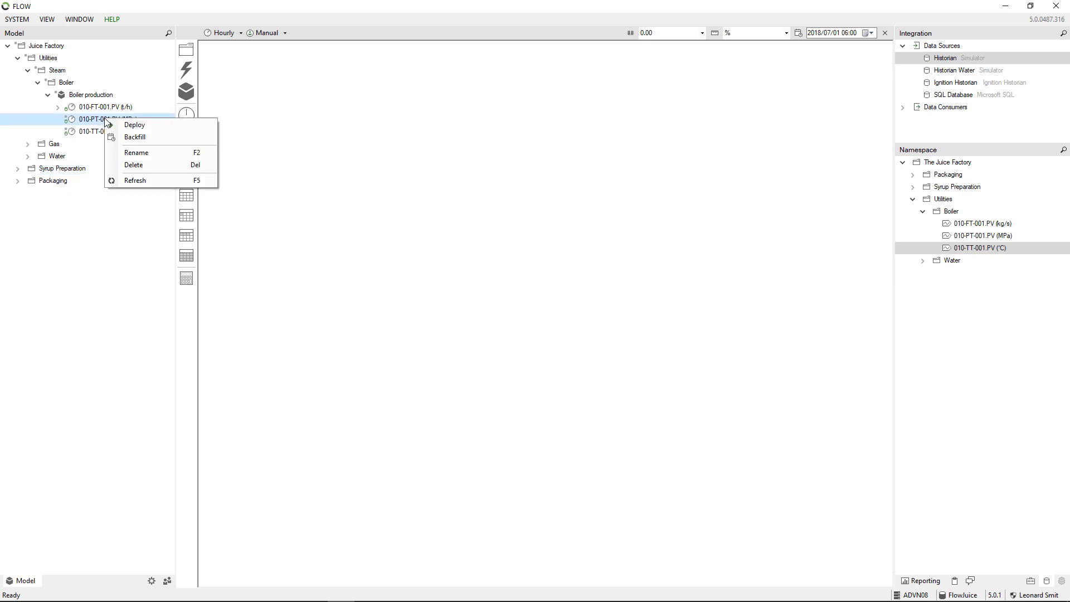
pyautogui.click(129, 126)
pyautogui.rightClick(105, 132)
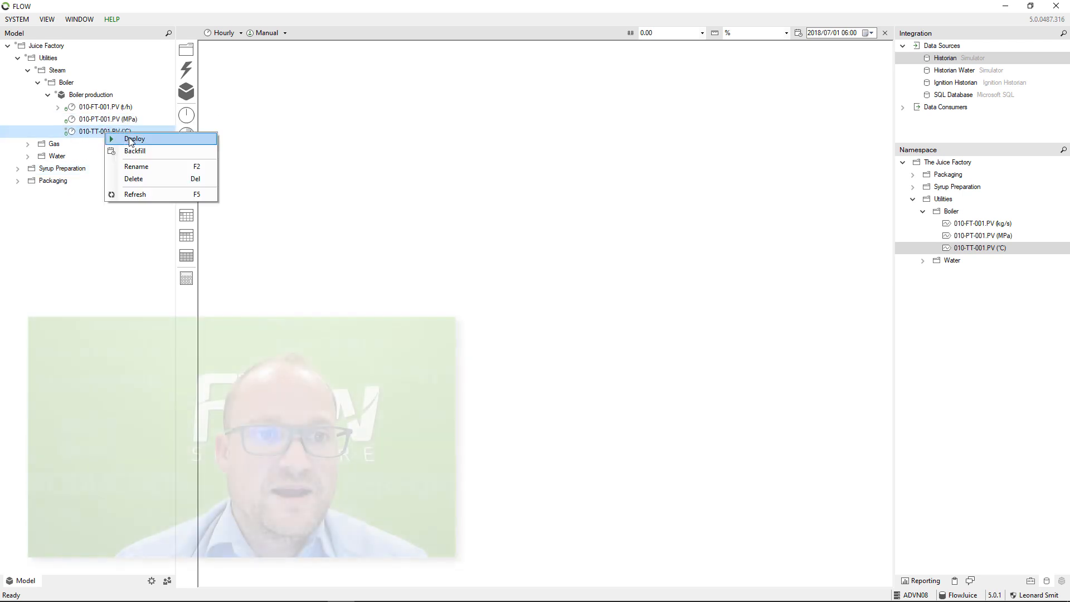
pyautogui.click(130, 139)
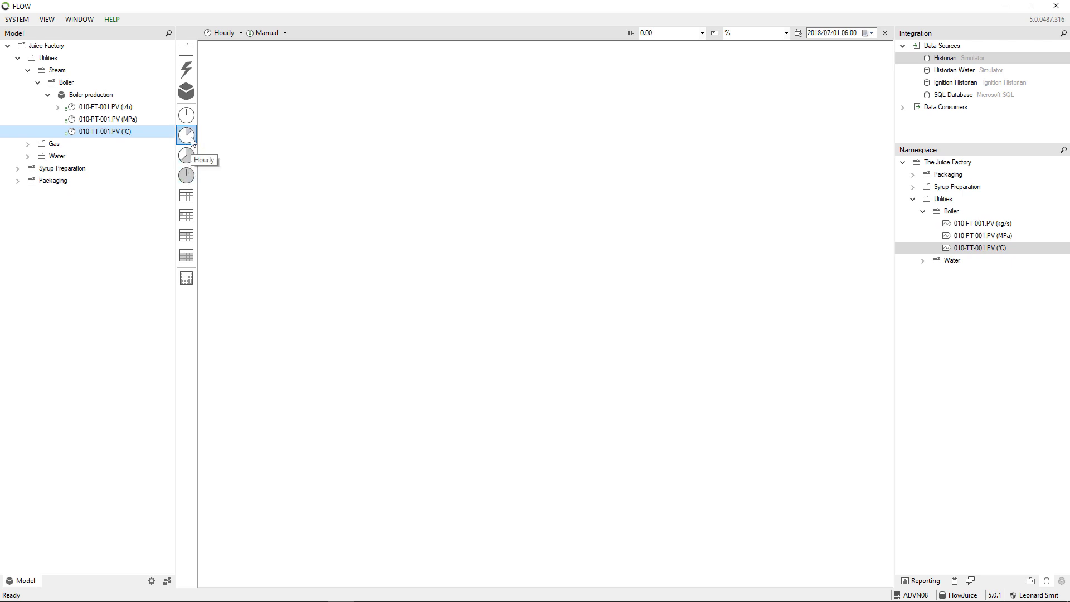
# Create an hourly manual measure named Rating in the Boiler production metric.
pyautogui.moveTo(141, 119); pyautogui.dragTo(104, 101)
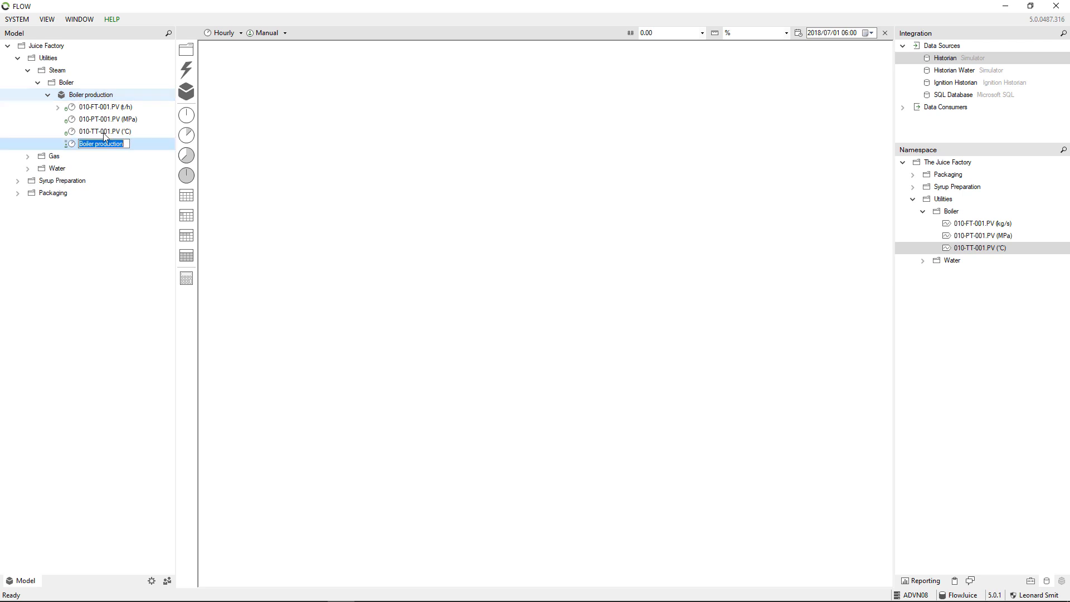
pyautogui.write('Rating')
pyautogui.press('Return')
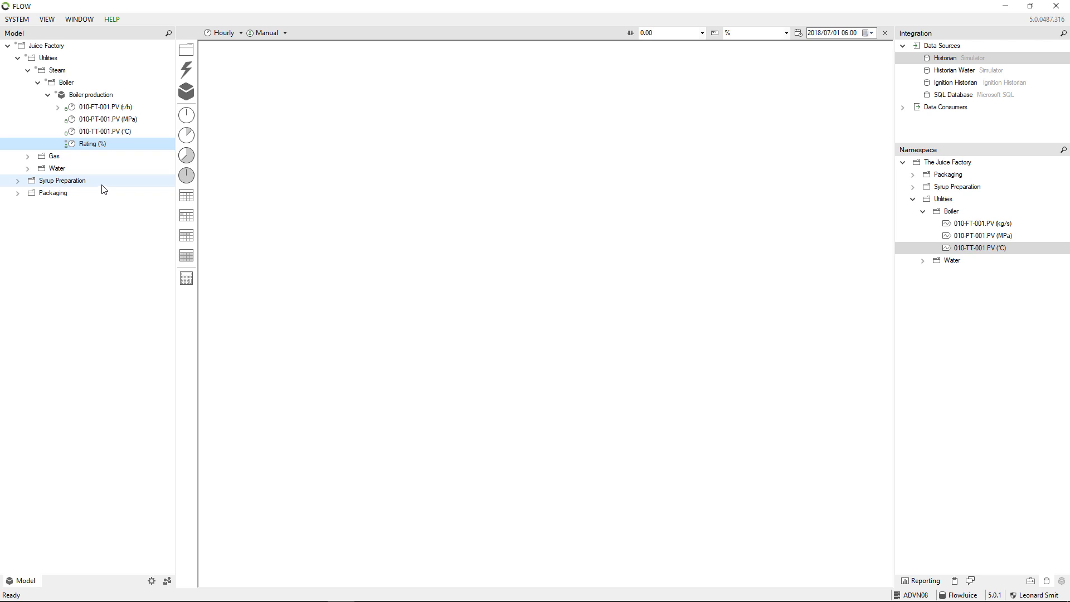
# Set the Rating measure's unit to t/h, its default value to the previous value and its initial value to 13.5.
pyautogui.doubleClick(101, 144)
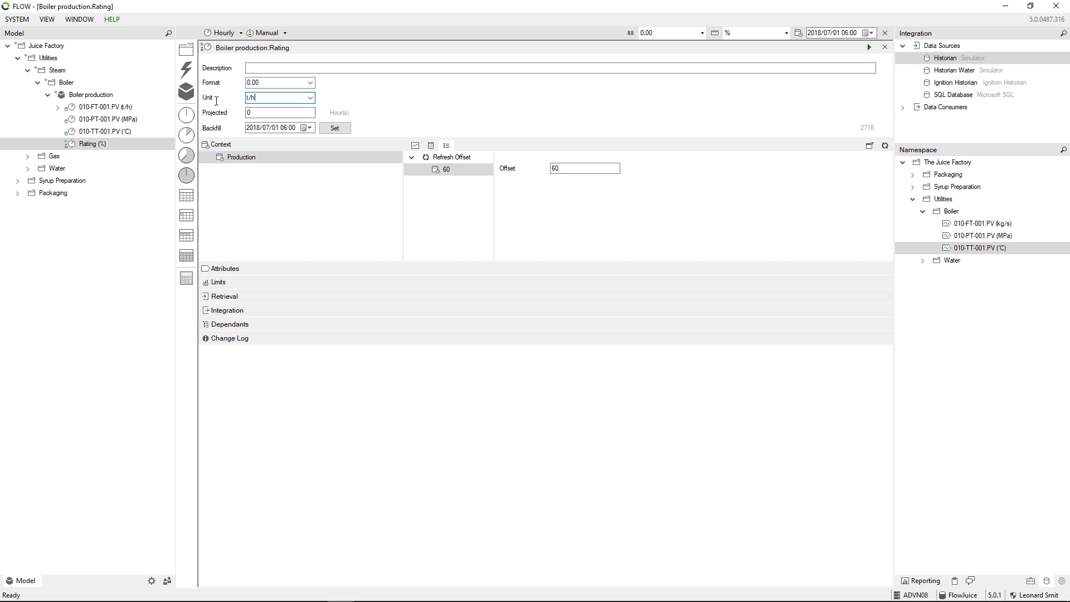
pyautogui.click(230, 302)
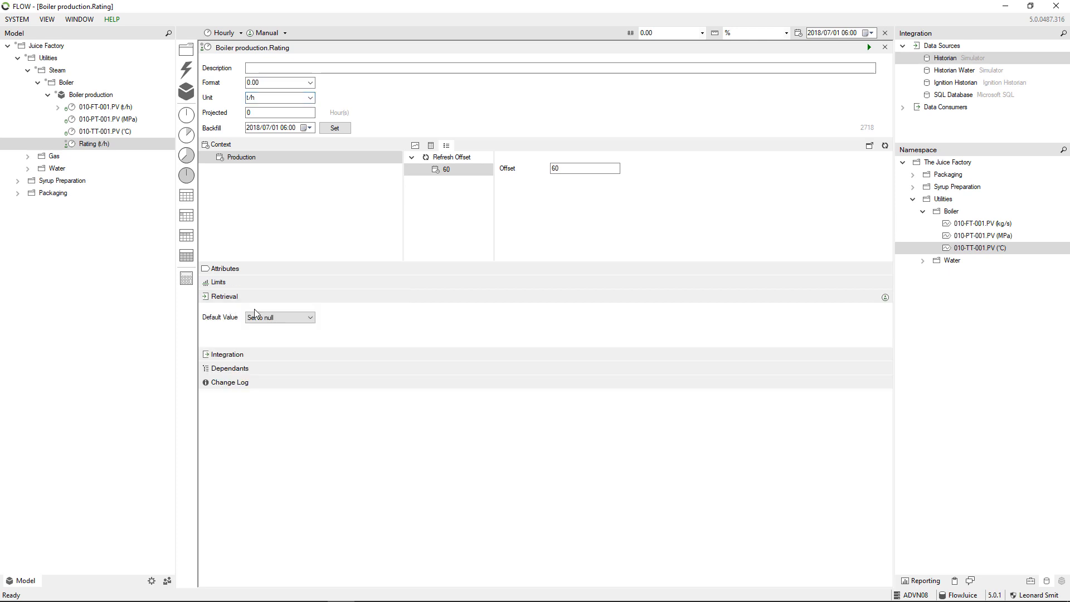
pyautogui.click(289, 319)
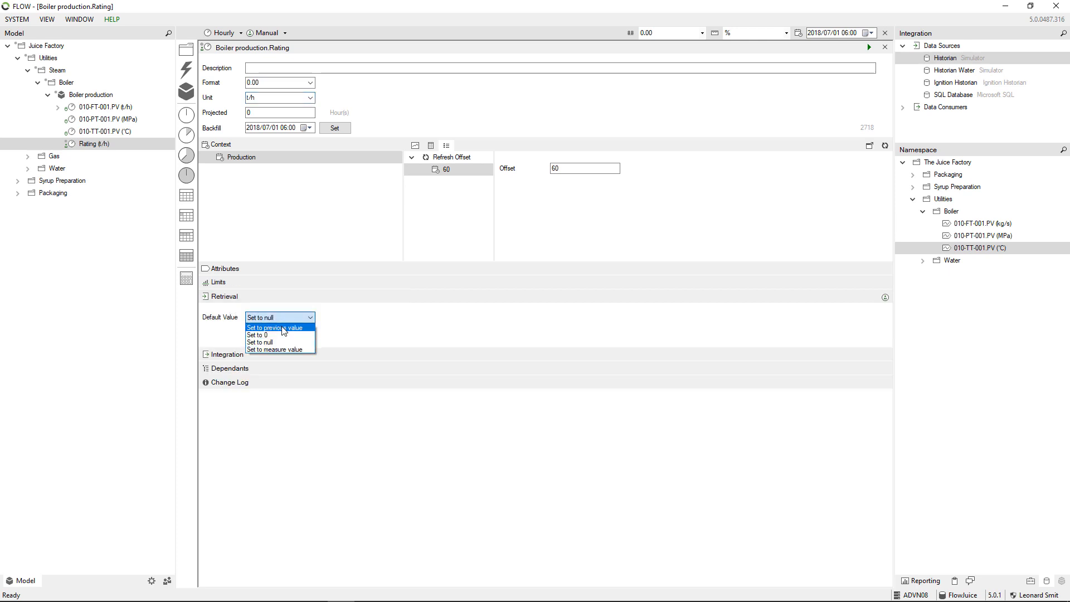
pyautogui.click(284, 329)
pyautogui.click(249, 333)
pyautogui.write('13.5')
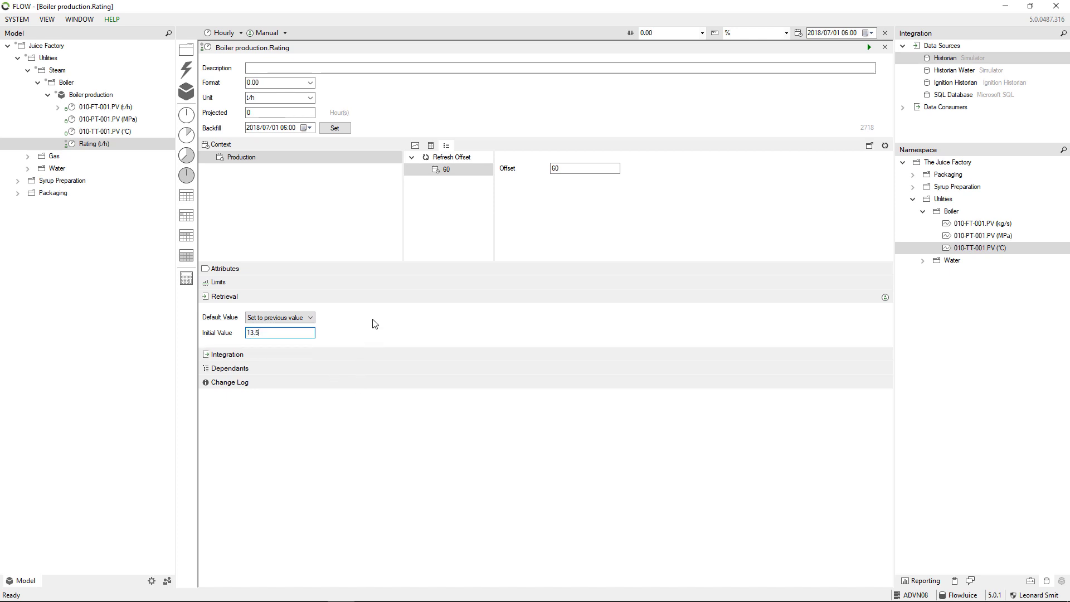
# Start the Rating measure and close its editor.
pyautogui.click(313, 211)
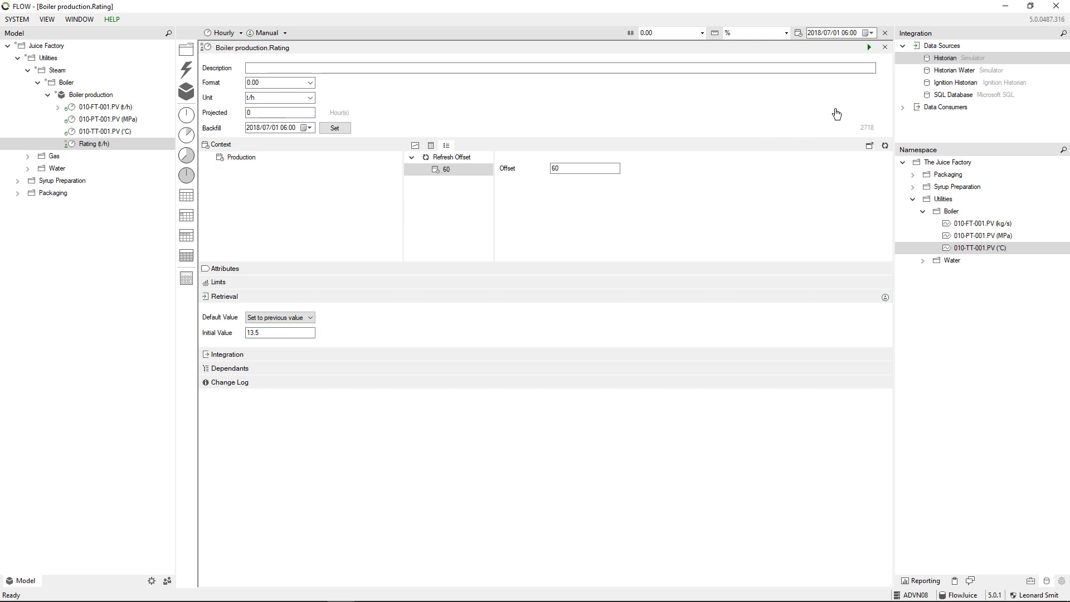
pyautogui.click(869, 48)
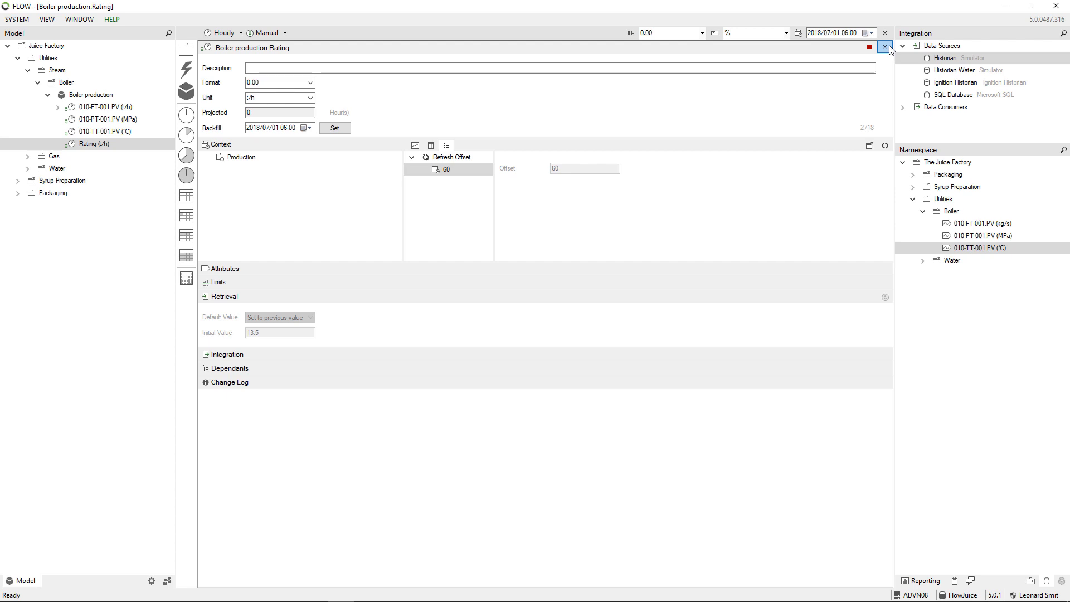
pyautogui.click(885, 48)
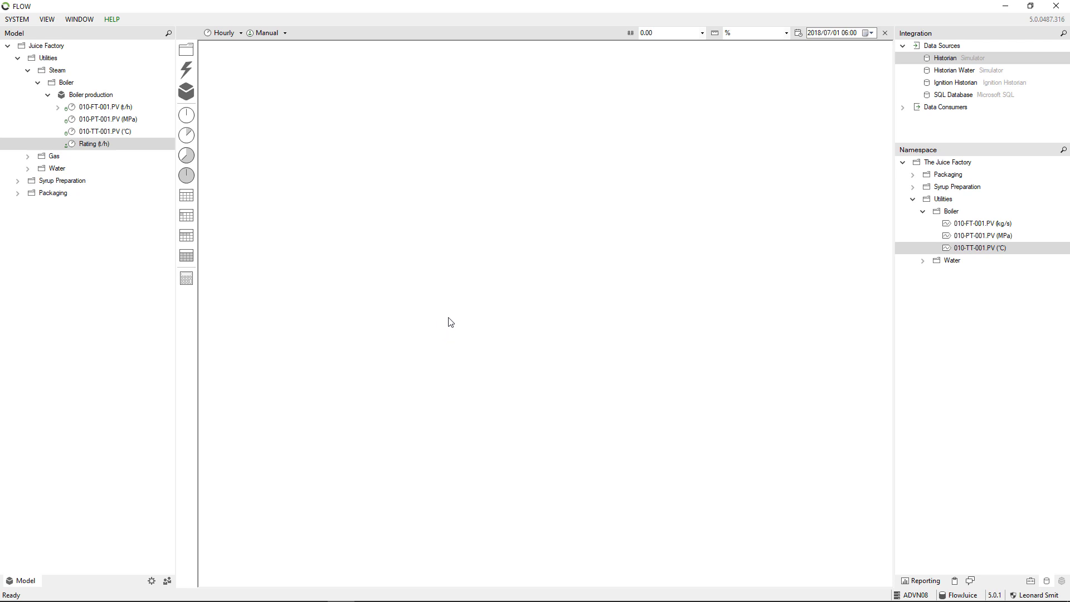
# Create an hourly calculated measure named Efficiency in Boiler production, based on the 010-FT-001.PV measure.
pyautogui.click(102, 107)
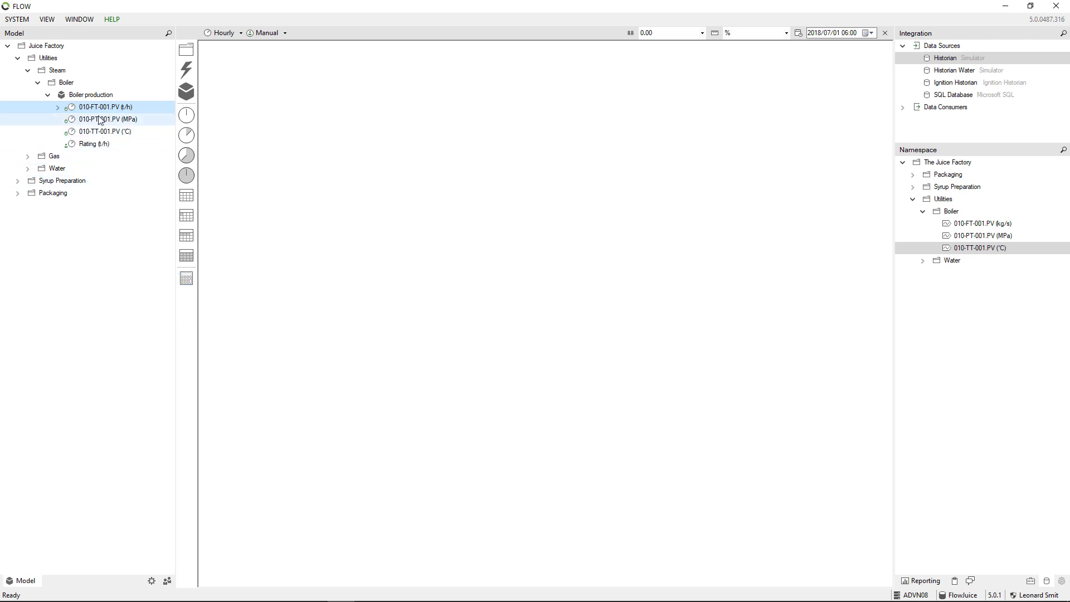
pyautogui.moveTo(83, 110); pyautogui.dragTo(188, 283)
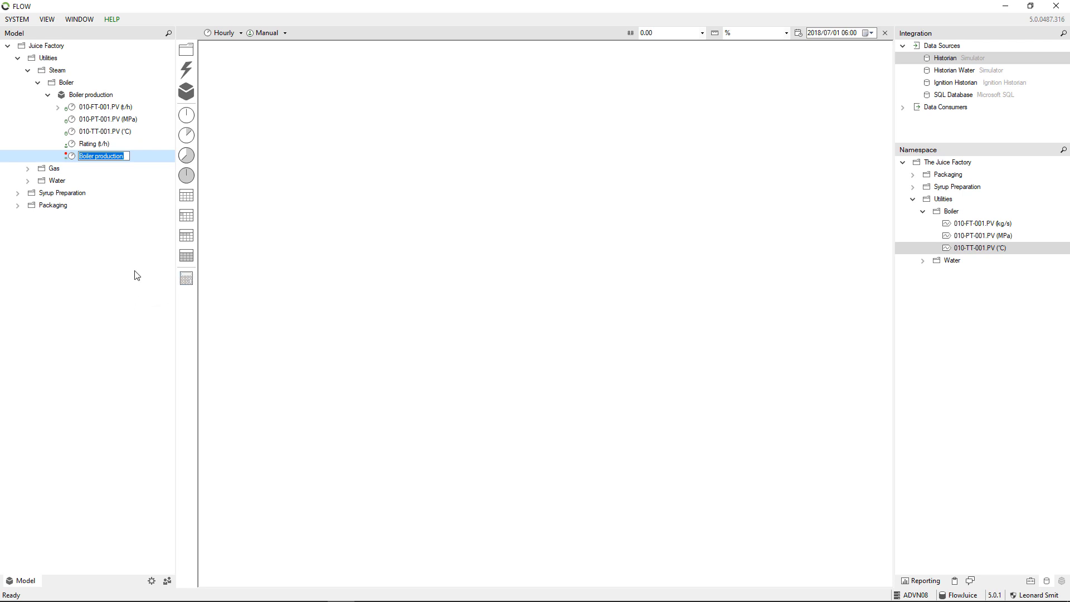
pyautogui.write('Efficiency')
pyautogui.press('Return')
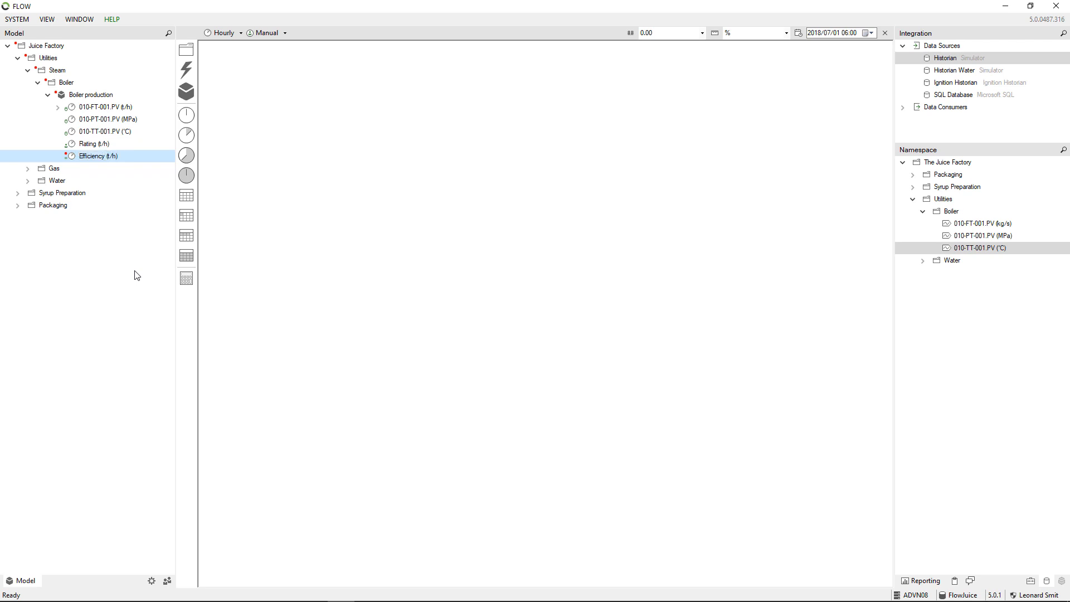
# Open the Efficiency measure's retrieval settings and add the Rating measure as a second calculation source.
pyautogui.doubleClick(86, 156)
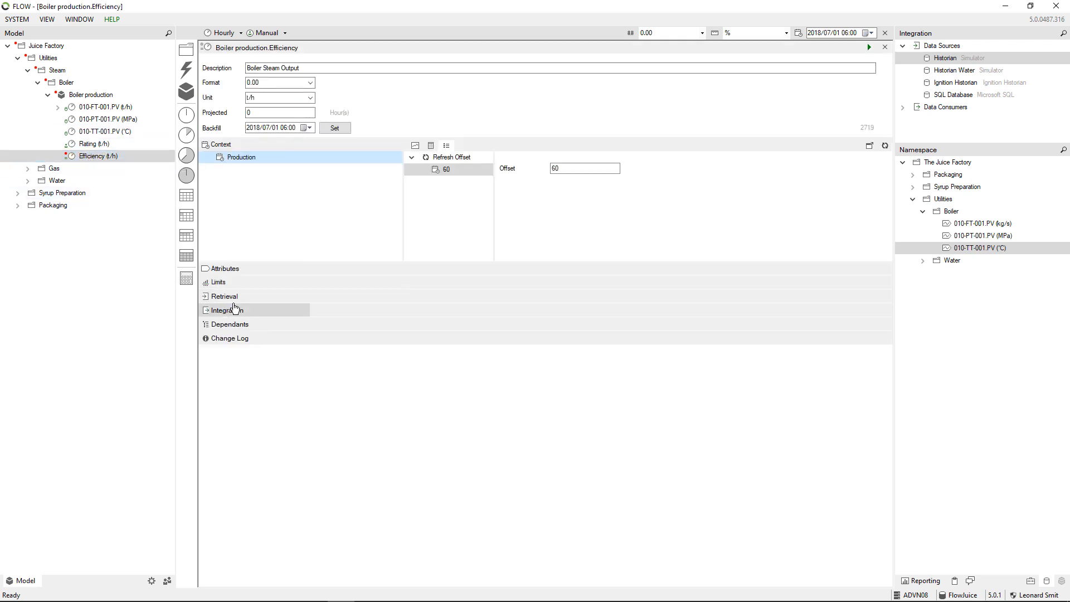
pyautogui.click(236, 301)
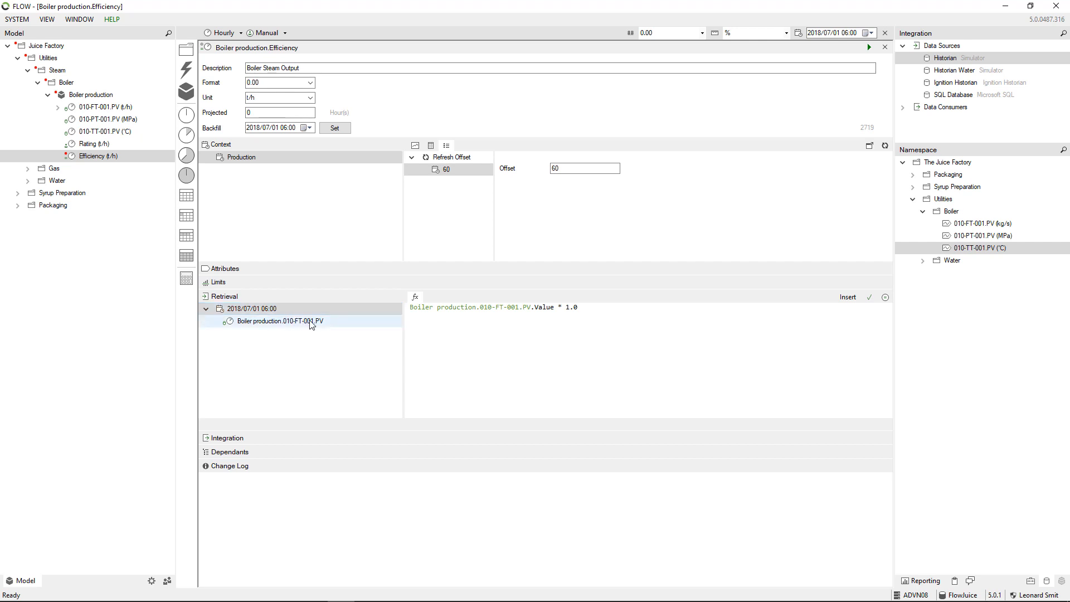
pyautogui.moveTo(311, 324); pyautogui.dragTo(259, 313)
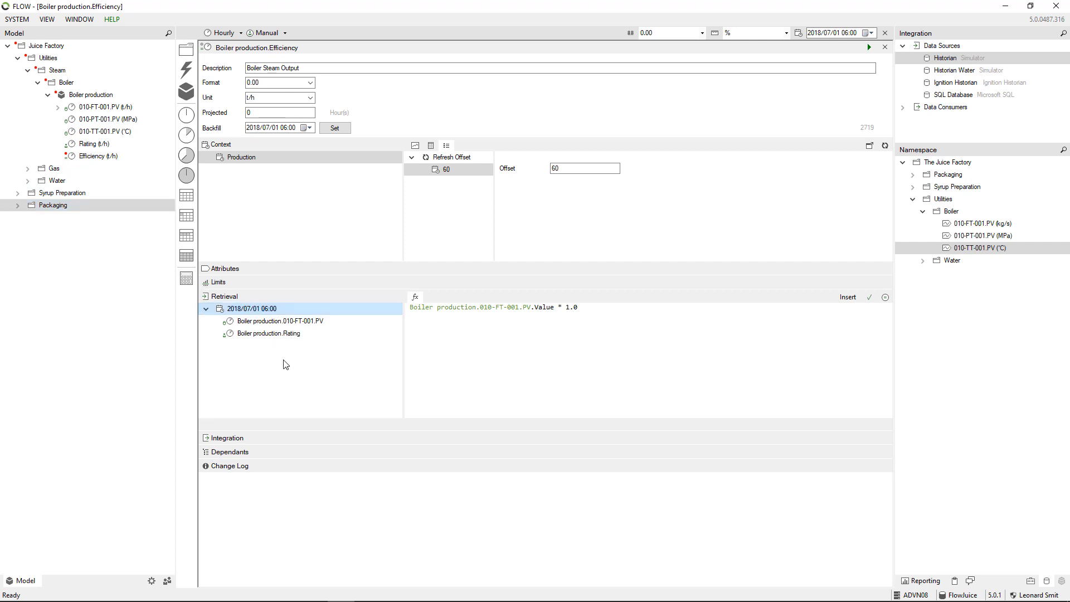
# Change the Efficiency calculation to the 010-FT-001.PV value divided by the Rating value, in parentheses, multiplied by 100.
pyautogui.moveTo(579, 307); pyautogui.dragTo(558, 307)
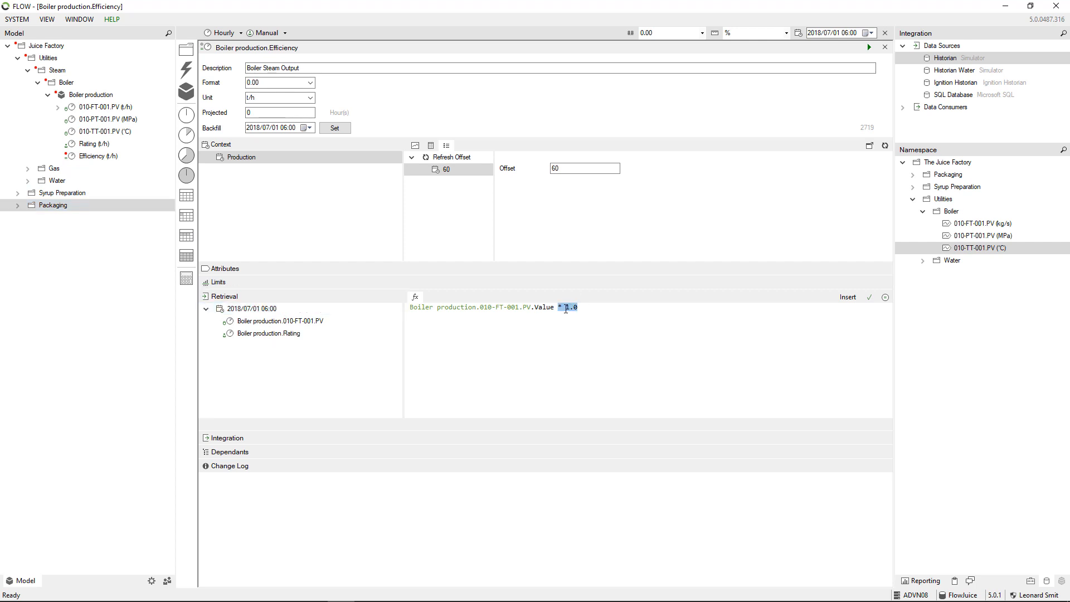
pyautogui.press('Delete')
pyautogui.doubleClick(283, 335)
pyautogui.write(')')
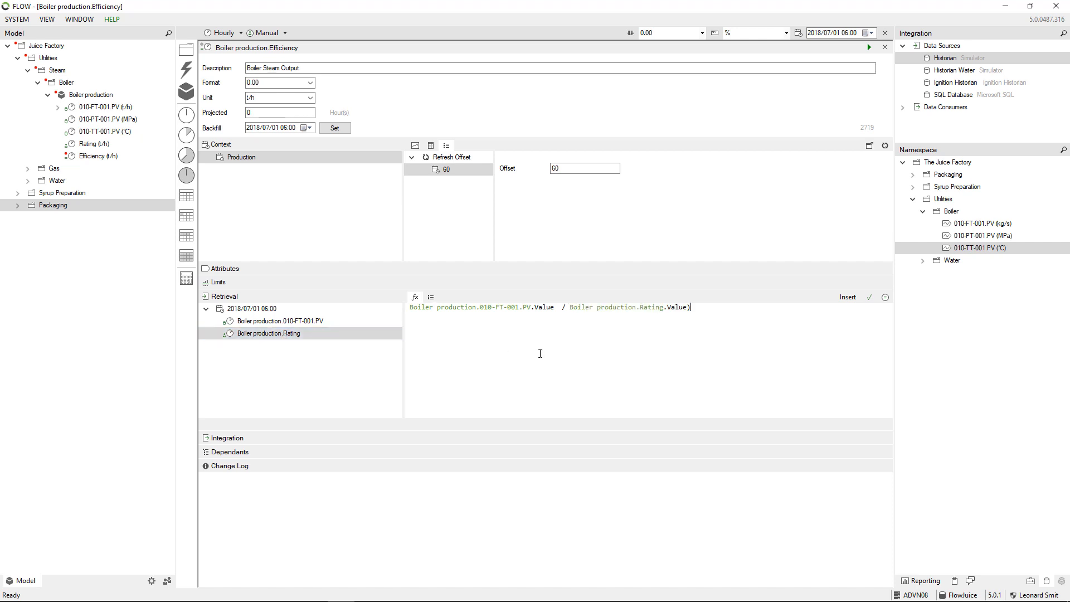
pyautogui.click(410, 307)
pyautogui.write('(')
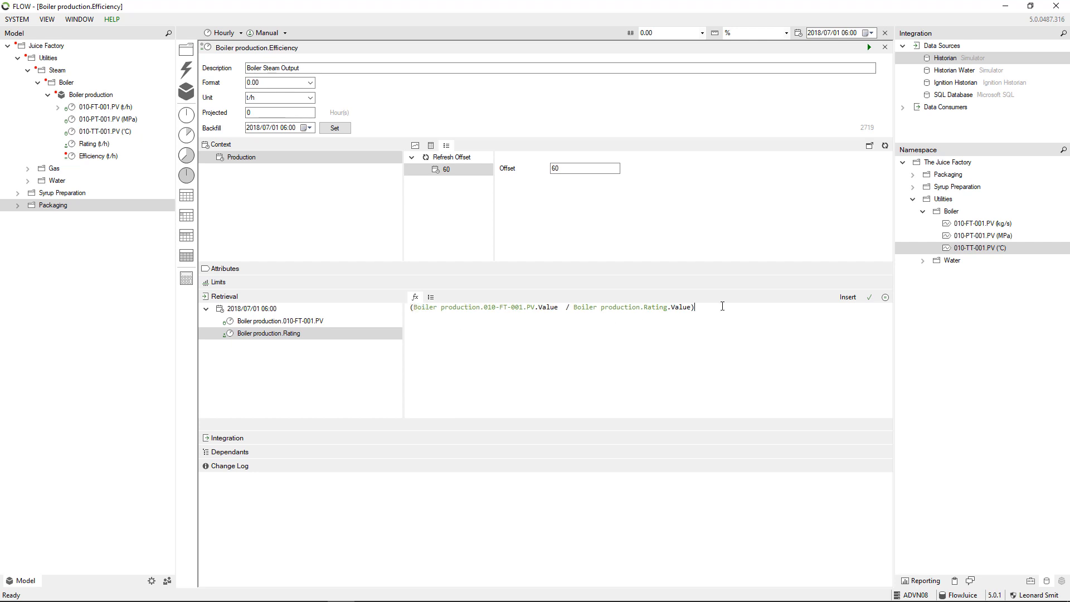
pyautogui.write('1 000')
pyautogui.press('BackSpace')
pyautogui.press('BackSpace')
pyautogui.write('00')
# Set the Efficiency measure's unit to % and apply its calculation.
pyautogui.click(266, 97)
pyautogui.write('%')
pyautogui.click(869, 298)
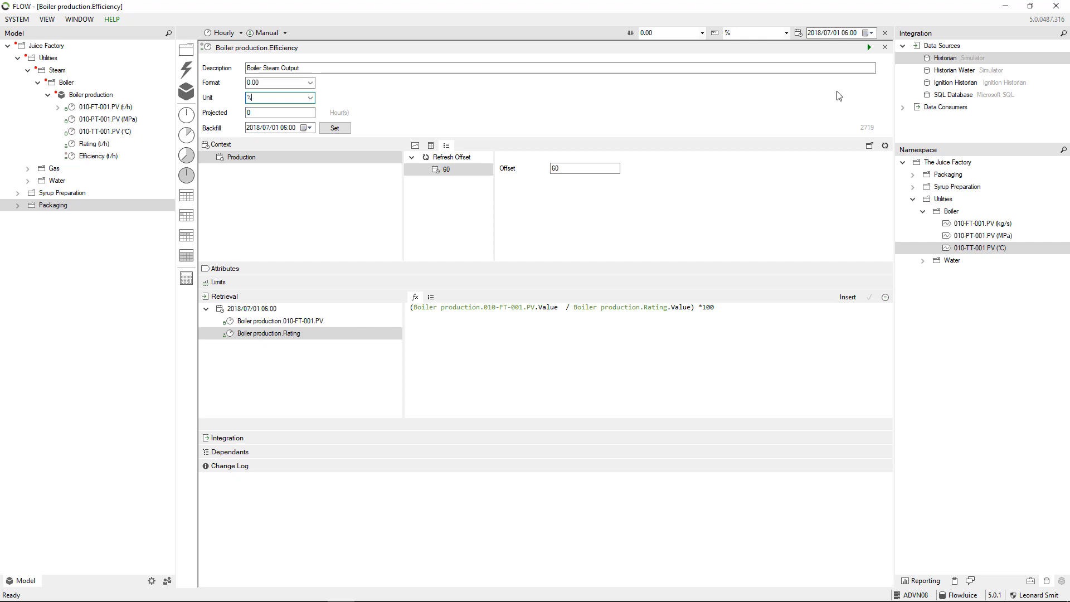
pyautogui.click(869, 47)
# Highlight the Efficiency calculation and open the user-defined Efficiency function to examine its definition.
pyautogui.moveTo(715, 307); pyautogui.dragTo(412, 305)
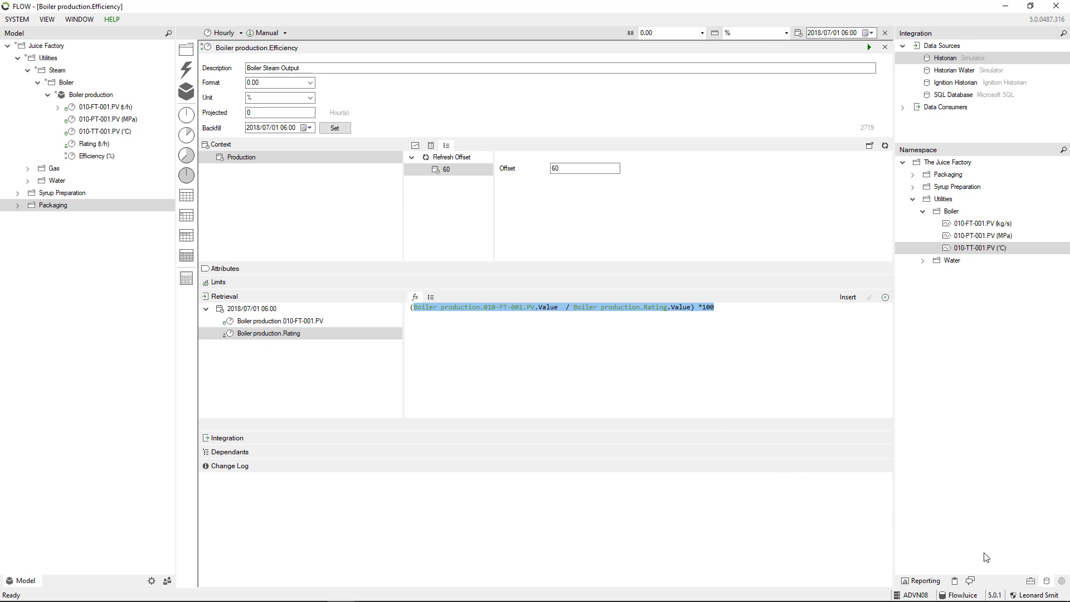
pyautogui.click(1031, 581)
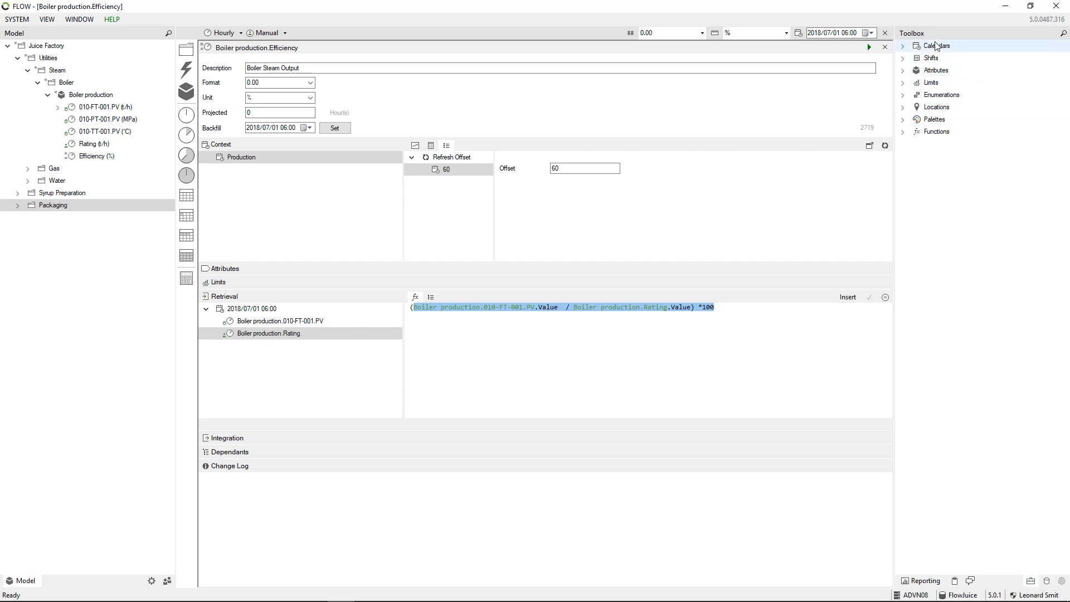
pyautogui.click(903, 133)
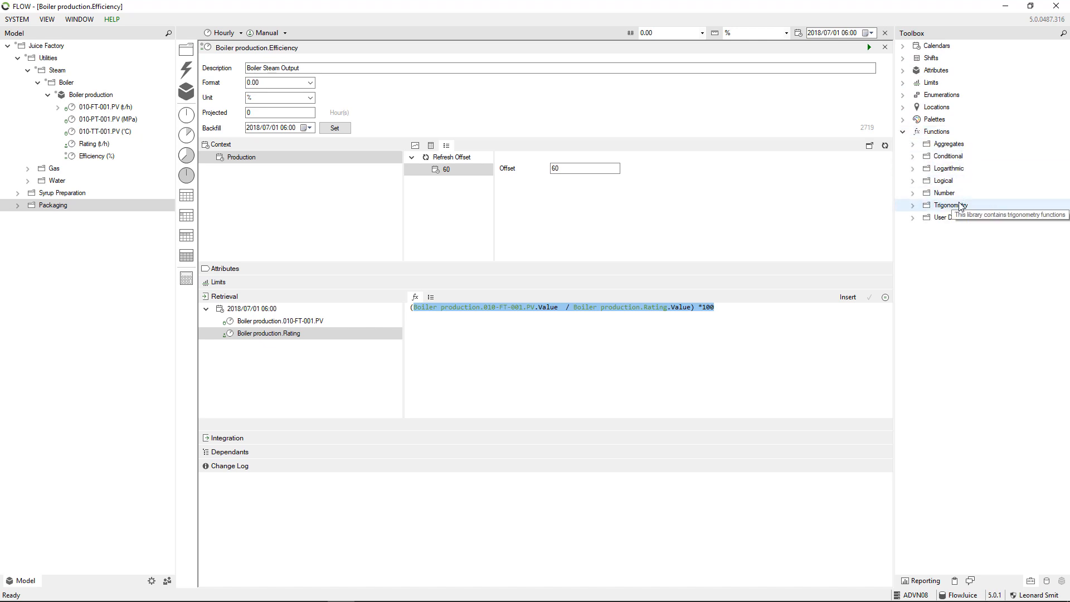
pyautogui.click(913, 219)
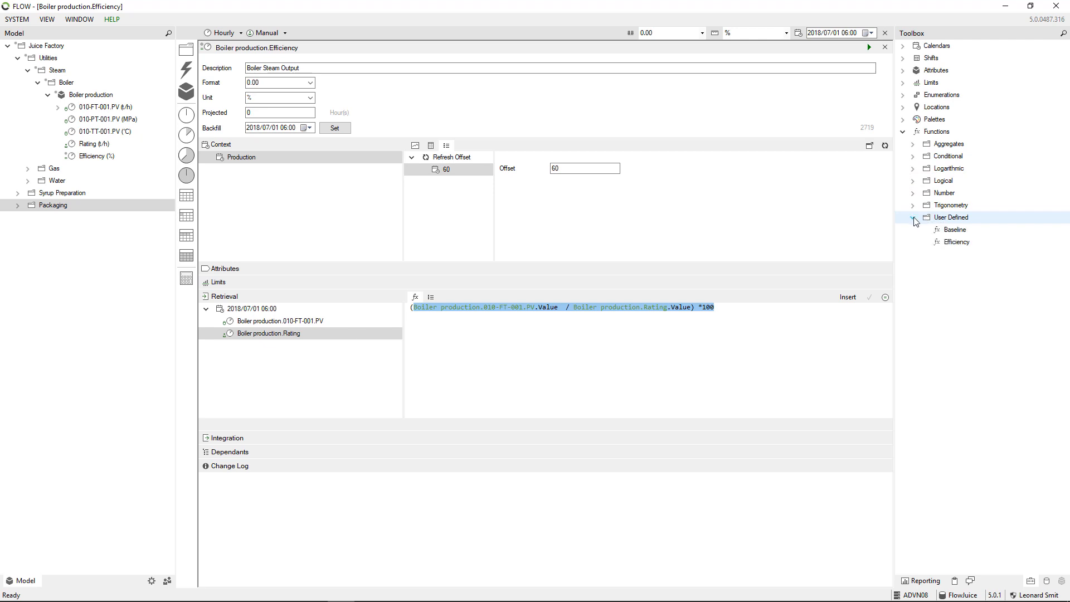
pyautogui.doubleClick(958, 243)
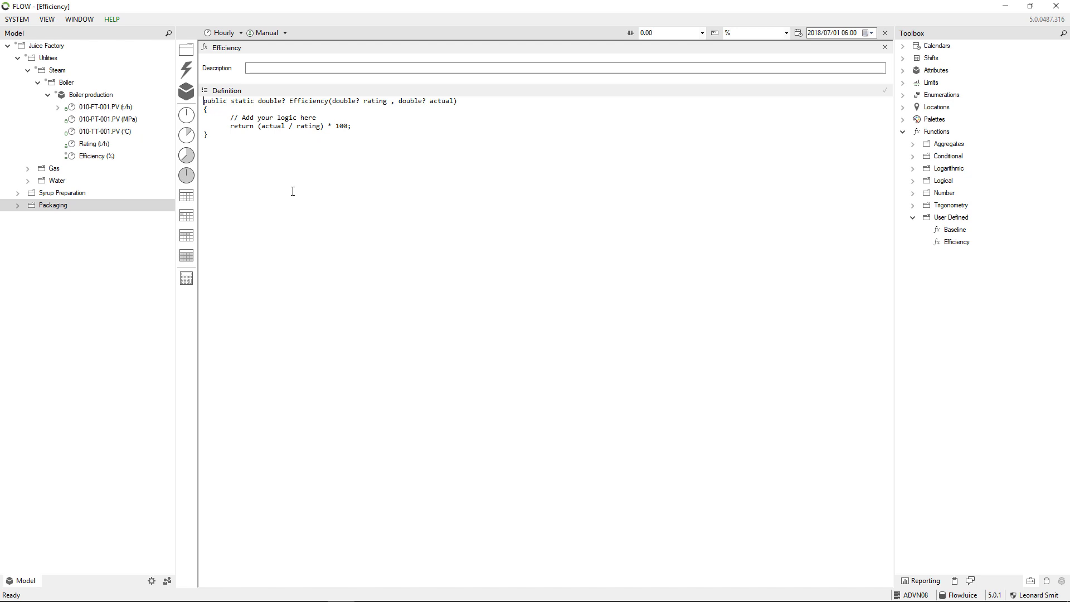
# Close the Efficiency function, deploy the Boiler production Efficiency measure and close its editor.
pyautogui.click(885, 47)
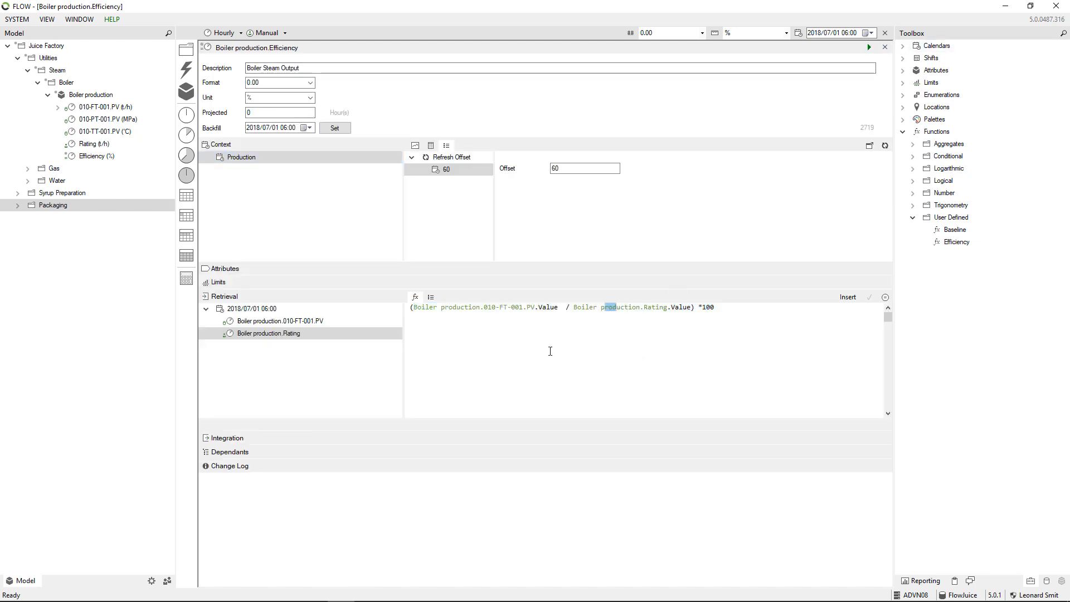
pyautogui.click(868, 48)
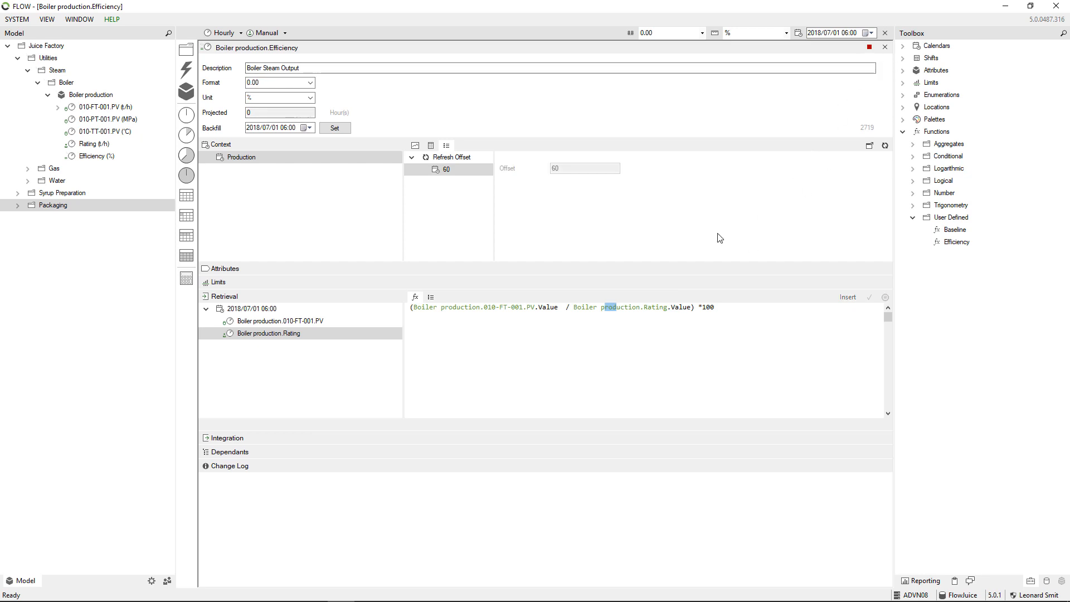
pyautogui.click(885, 47)
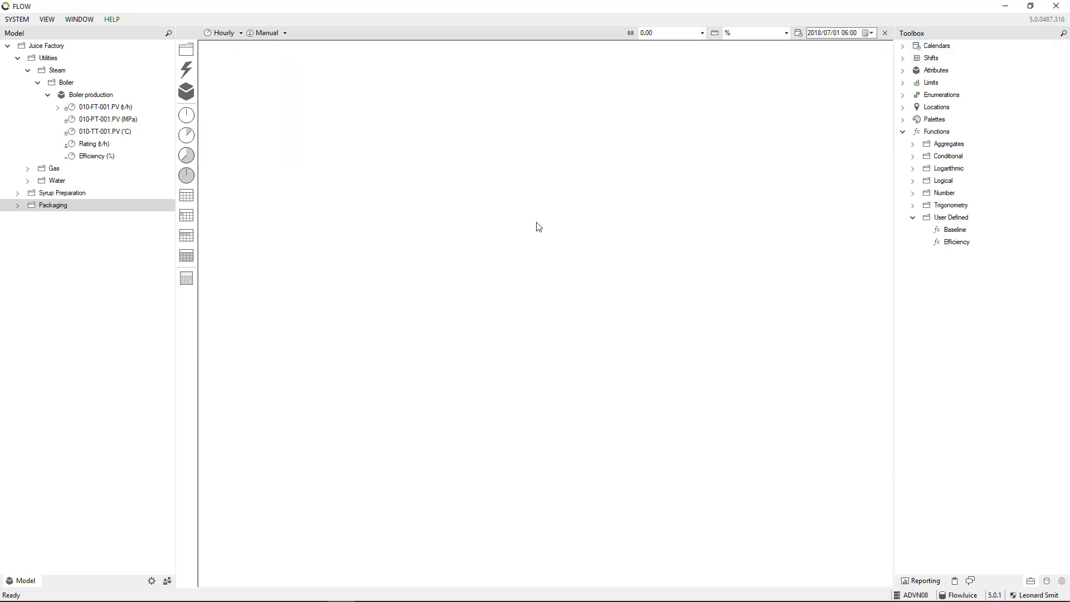
# Expand the engineering templates through Utilities and Boiler to examine the measures of the Boiler Production template.
pyautogui.click(1047, 581)
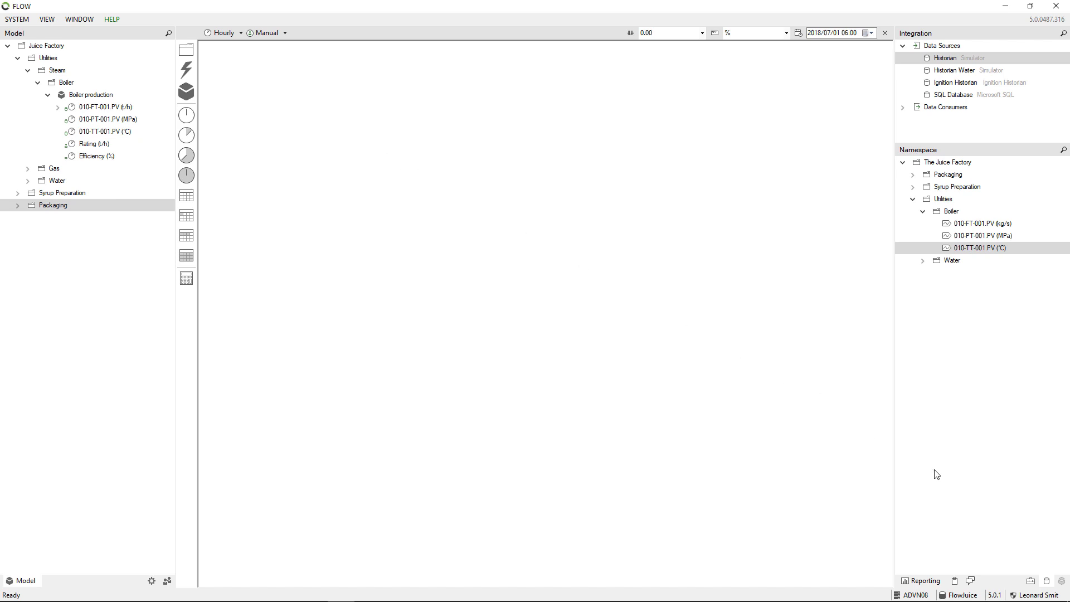
pyautogui.click(1062, 581)
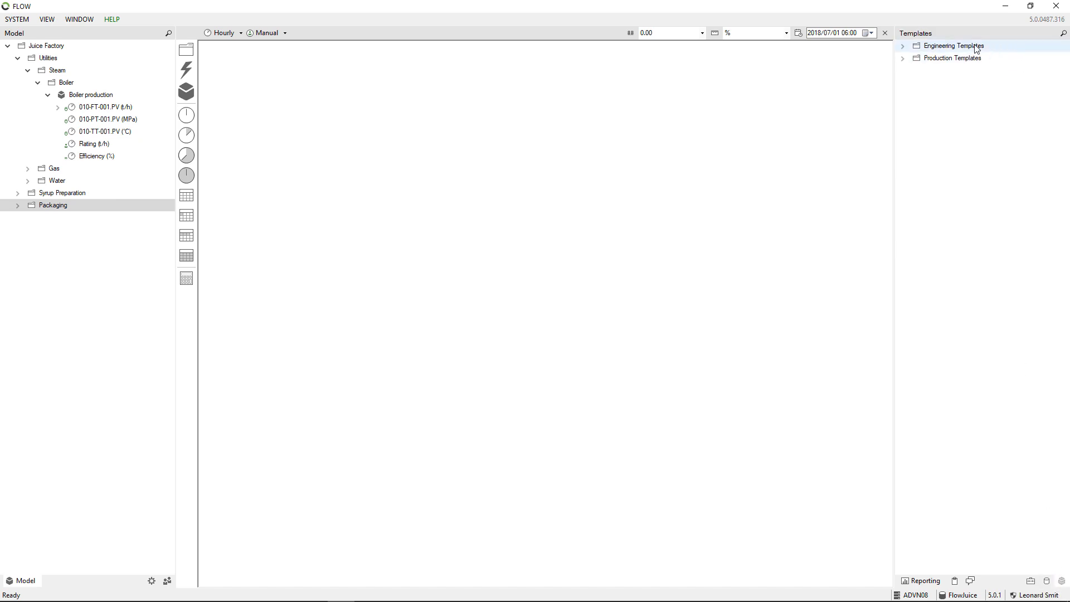
pyautogui.click(903, 47)
pyautogui.click(912, 58)
pyautogui.click(923, 70)
pyautogui.click(933, 83)
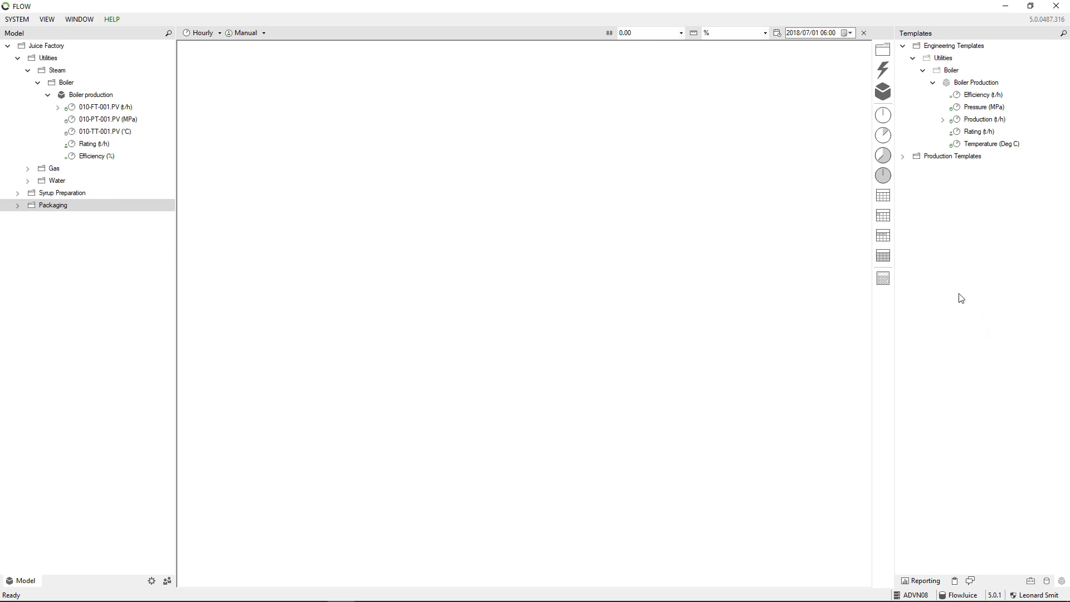
# Create an instance of the Boiler template folder under Steam and name it Boiler 2.
pyautogui.click(951, 71)
pyautogui.moveTo(951, 69); pyautogui.dragTo(61, 73)
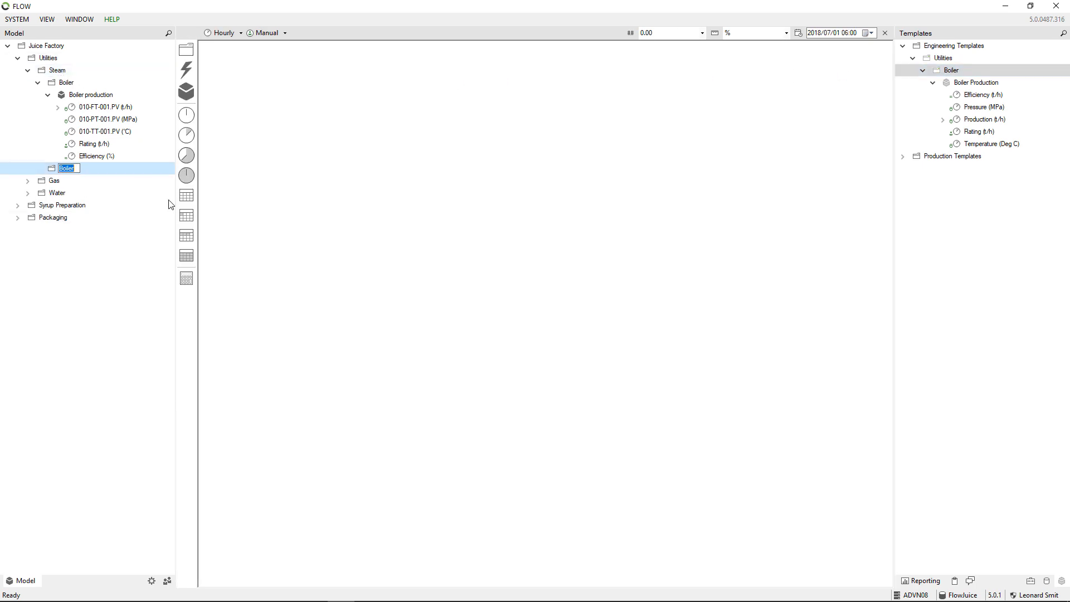
pyautogui.press('End')
pyautogui.write('2')
pyautogui.press('Return')
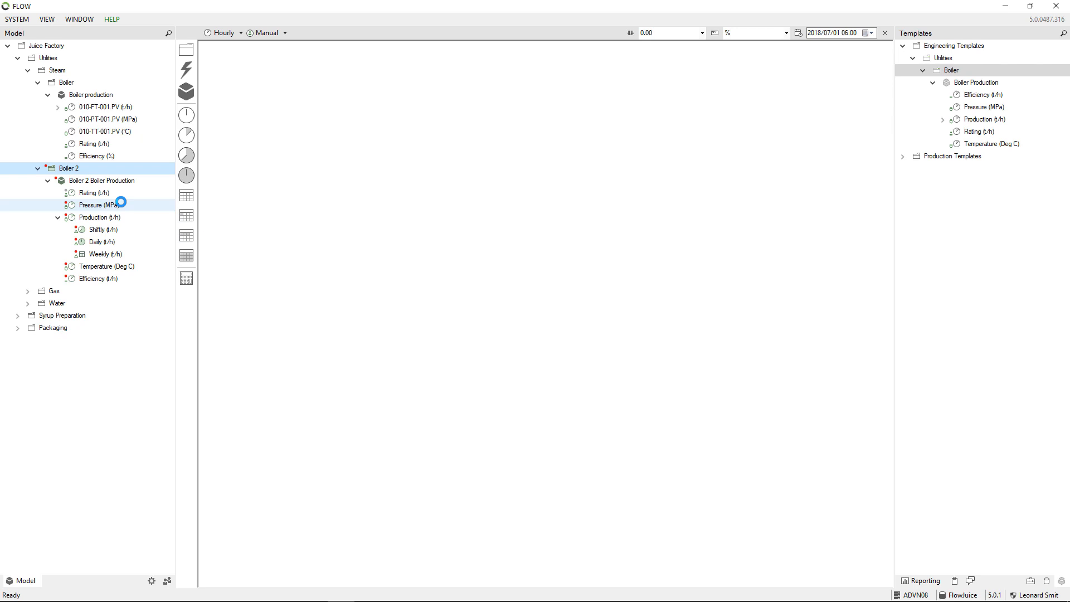
# Create another instance of the Boiler template folder under Steam and name it Boiler 3.
pyautogui.moveTo(954, 73); pyautogui.dragTo(84, 74)
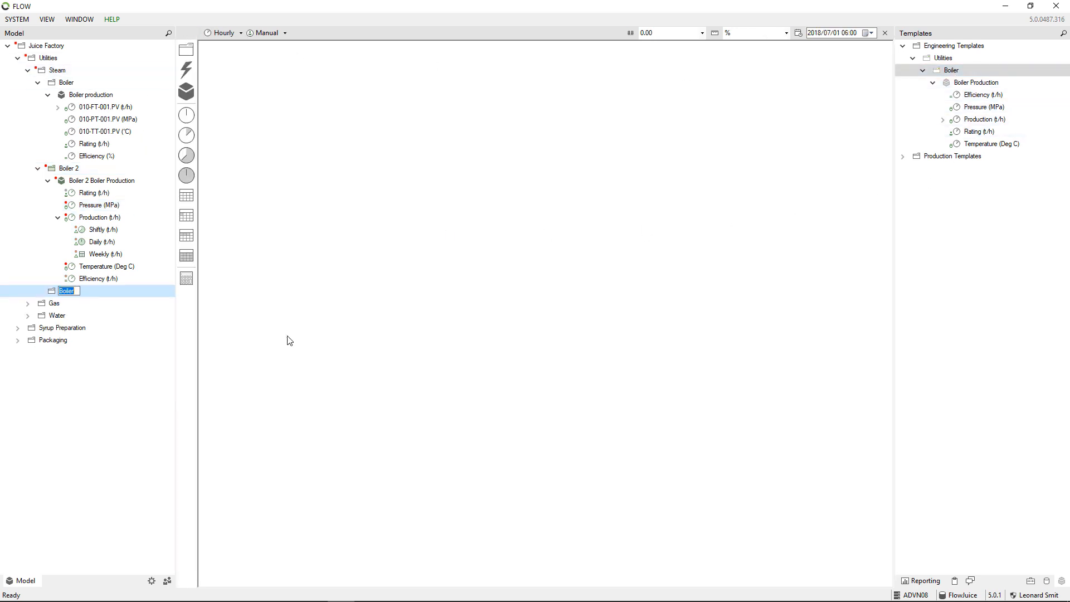
pyautogui.press('End')
pyautogui.write('3')
pyautogui.press('Return')
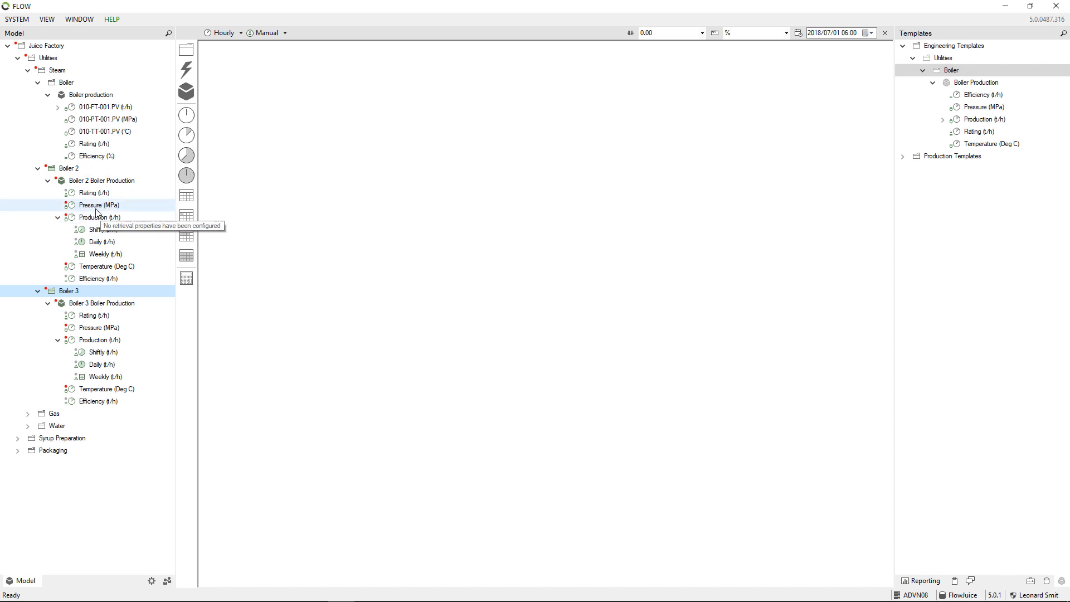
# Link Historian tags 010-PT-001.PV, 010-FT-001.PV and 010-TT-001.PV to Boiler 2's Pressure, Production and Temperature measures respectively.
pyautogui.click(1051, 585)
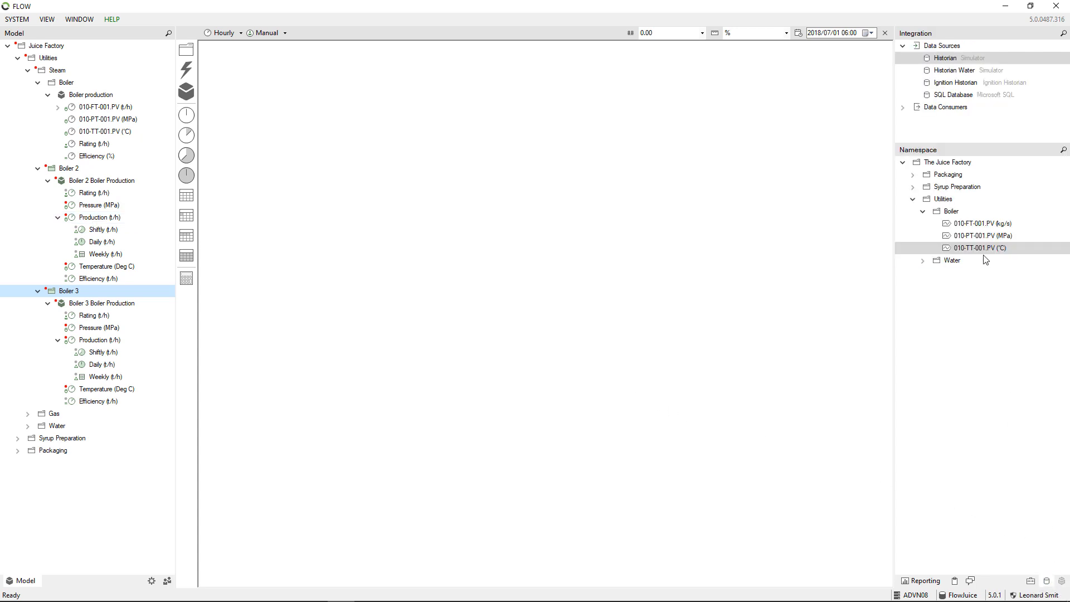
pyautogui.click(977, 226)
pyautogui.click(970, 237)
pyautogui.click(970, 246)
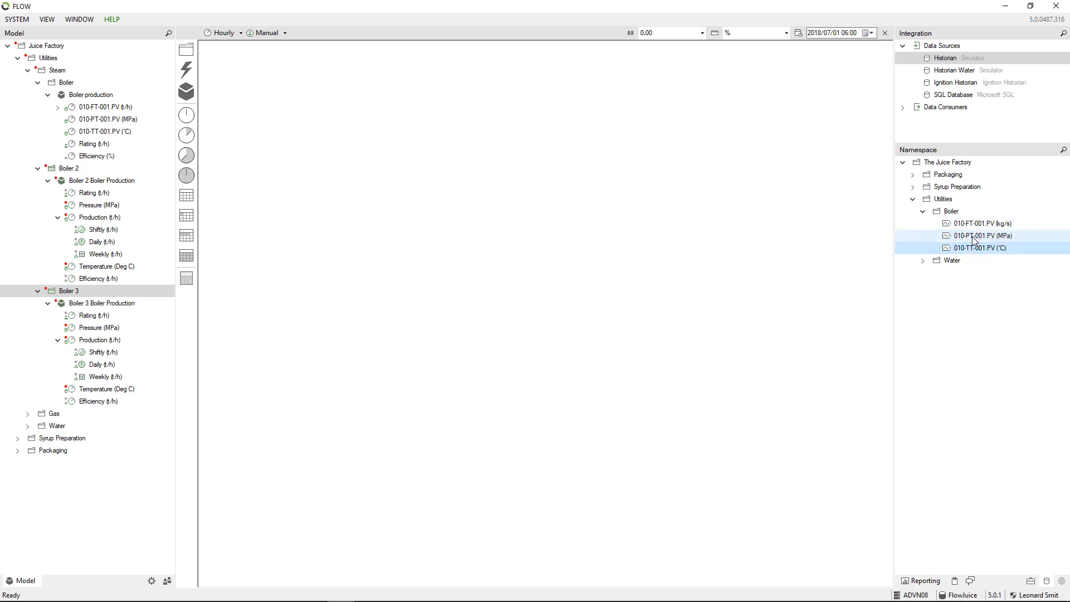
pyautogui.moveTo(974, 236); pyautogui.dragTo(143, 205)
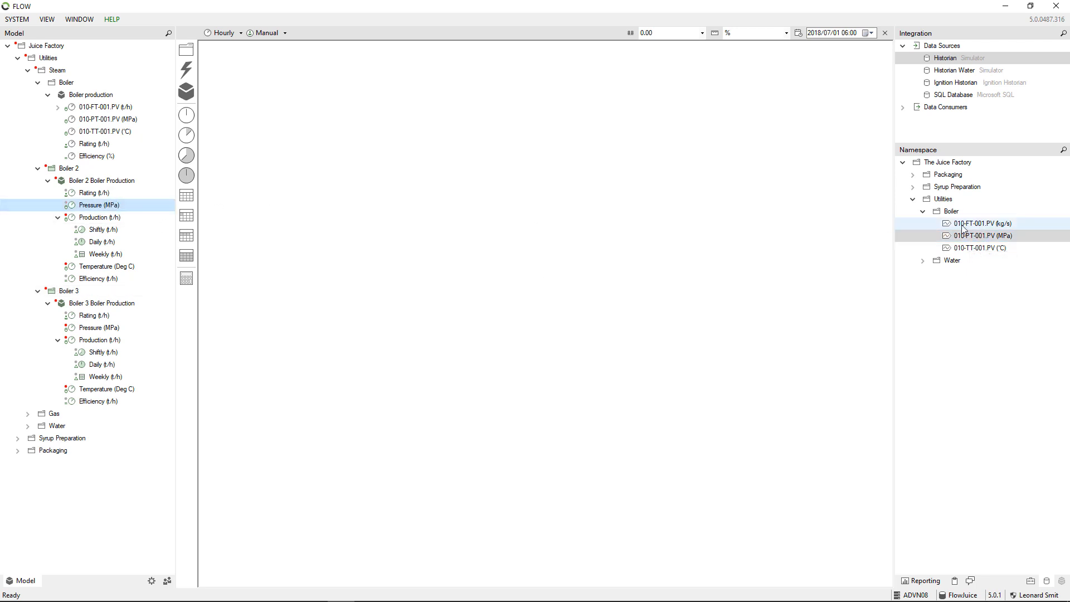
pyautogui.moveTo(963, 228); pyautogui.dragTo(109, 230)
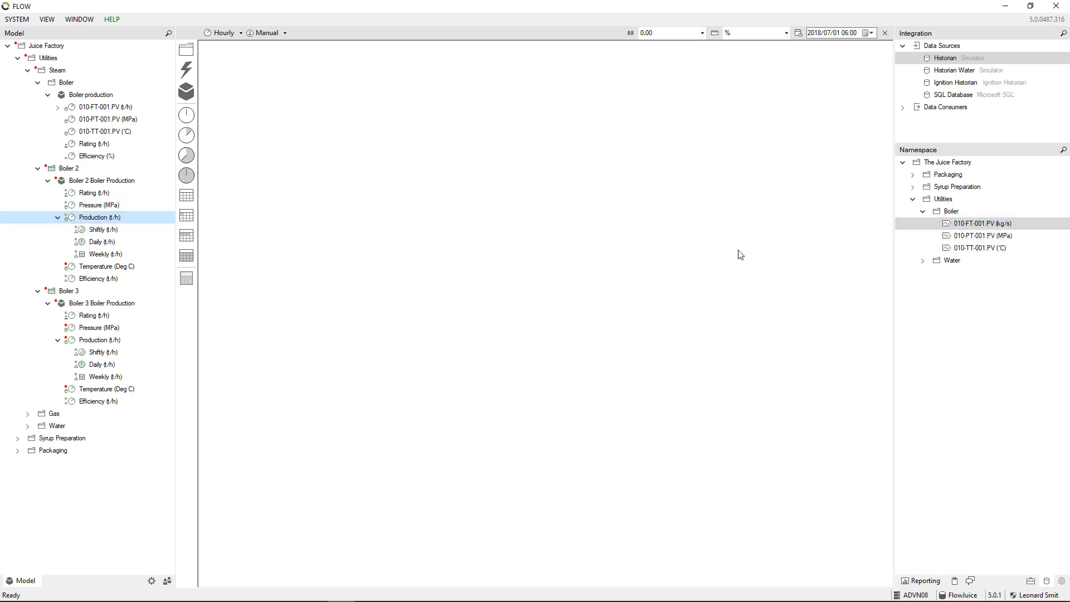
pyautogui.click(982, 248)
pyautogui.moveTo(987, 252); pyautogui.dragTo(104, 273)
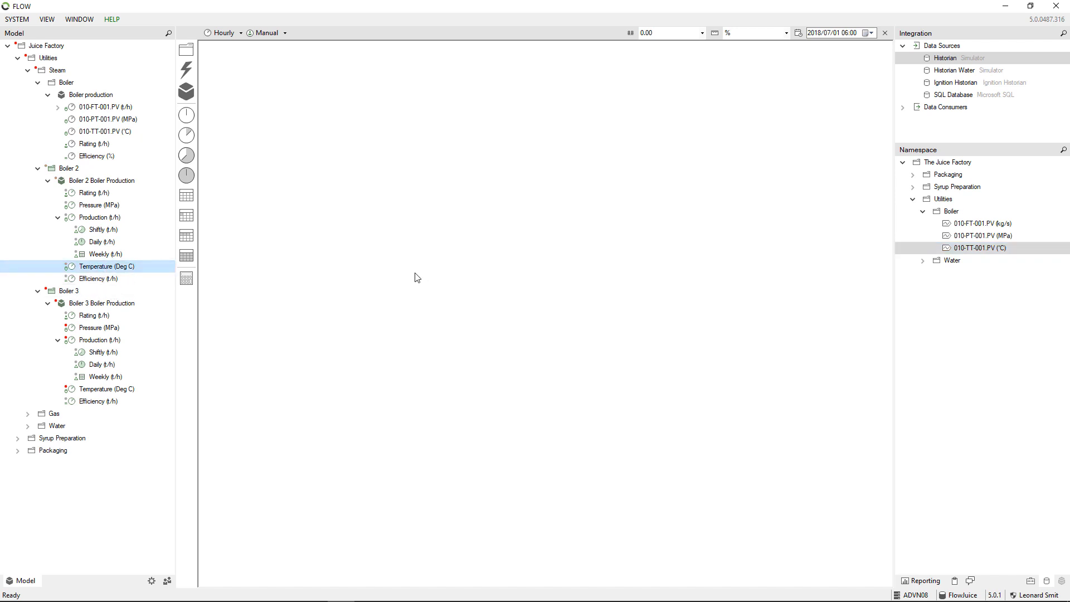
# Deploy the Boiler 2 folder with its measures and collapse Boiler 3 in the model.
pyautogui.rightClick(65, 169)
pyautogui.click(80, 176)
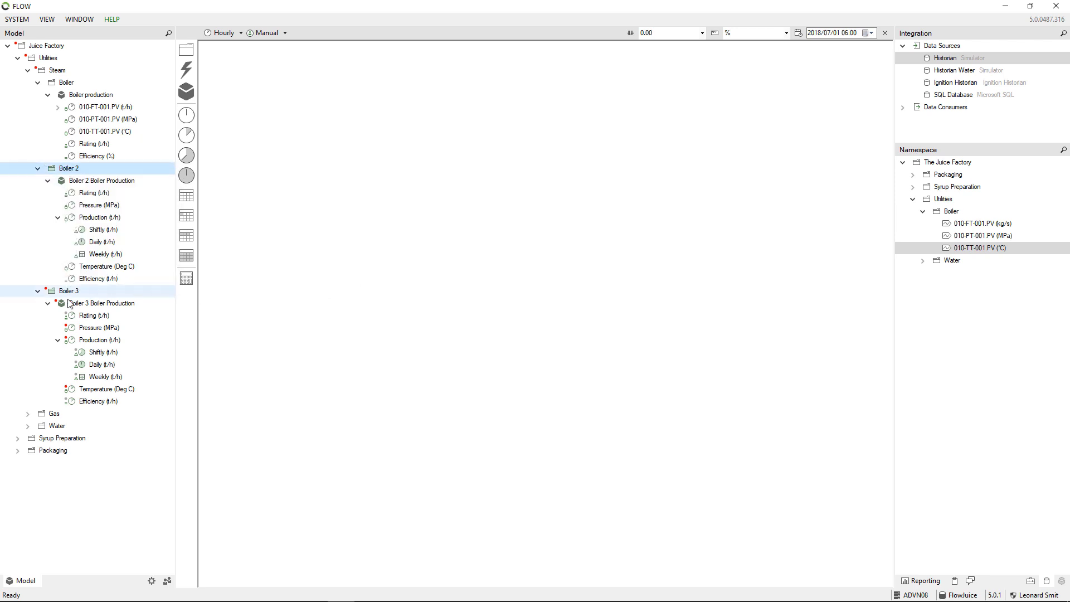
pyautogui.click(38, 292)
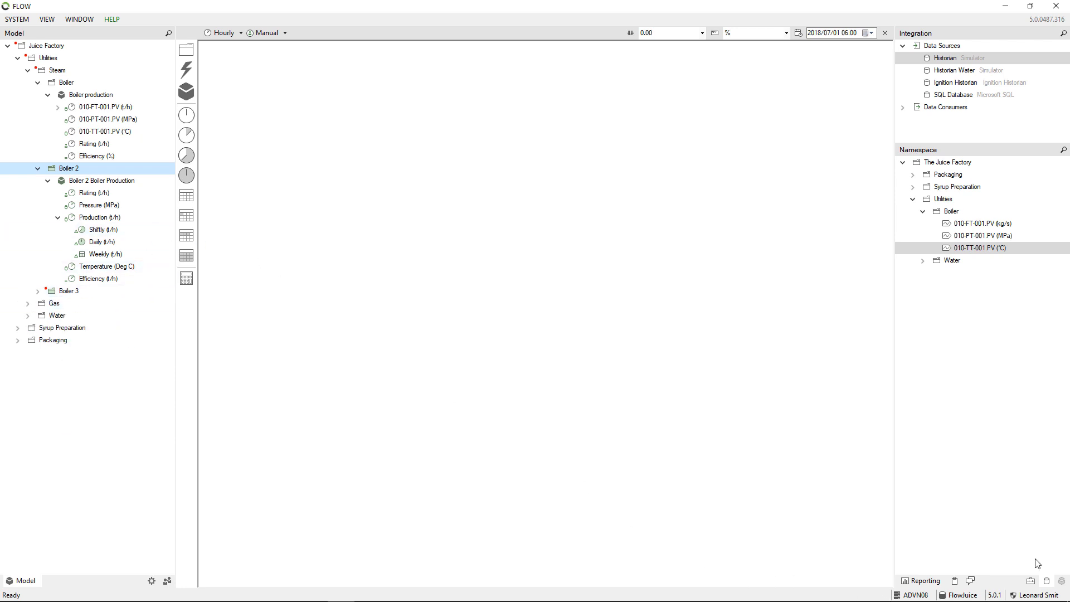
# Show the templates again, collapse Boiler 2, and open the original Boiler's Efficiency measure to review its trend.
pyautogui.click(1063, 581)
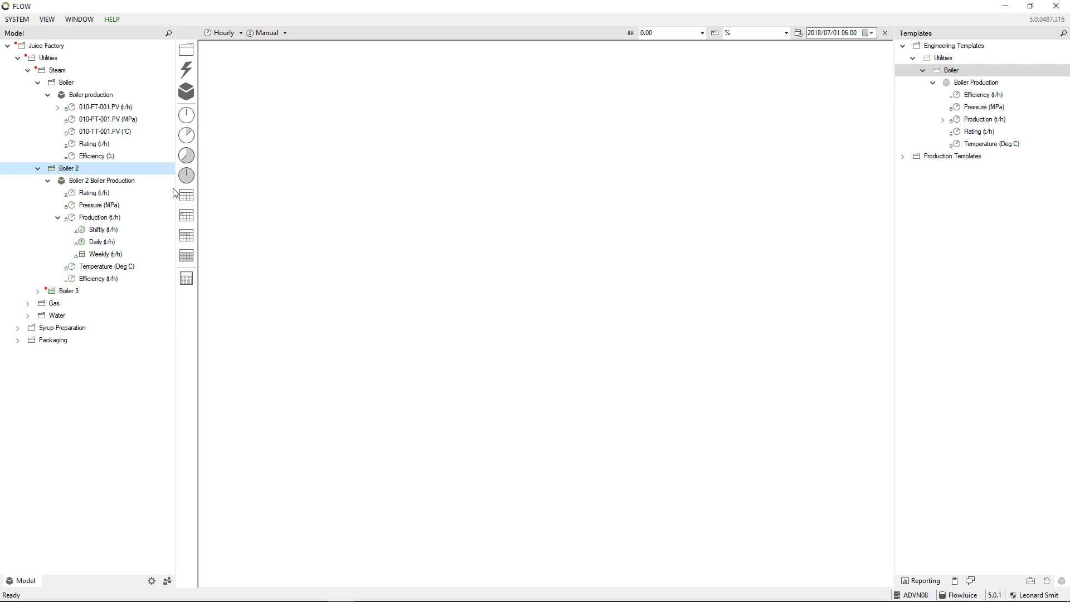
pyautogui.click(37, 168)
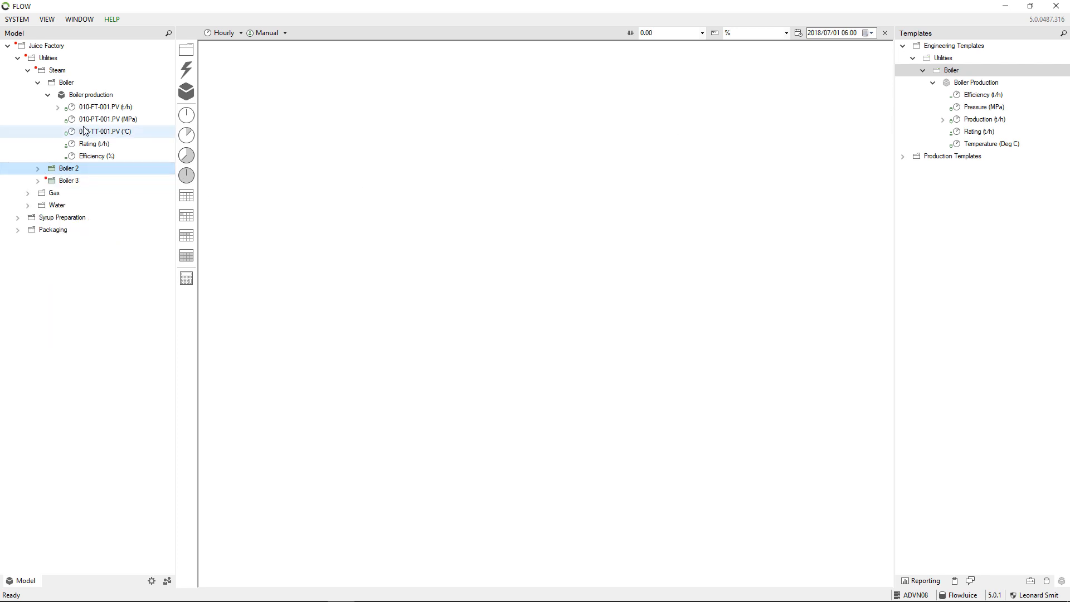
pyautogui.click(95, 157)
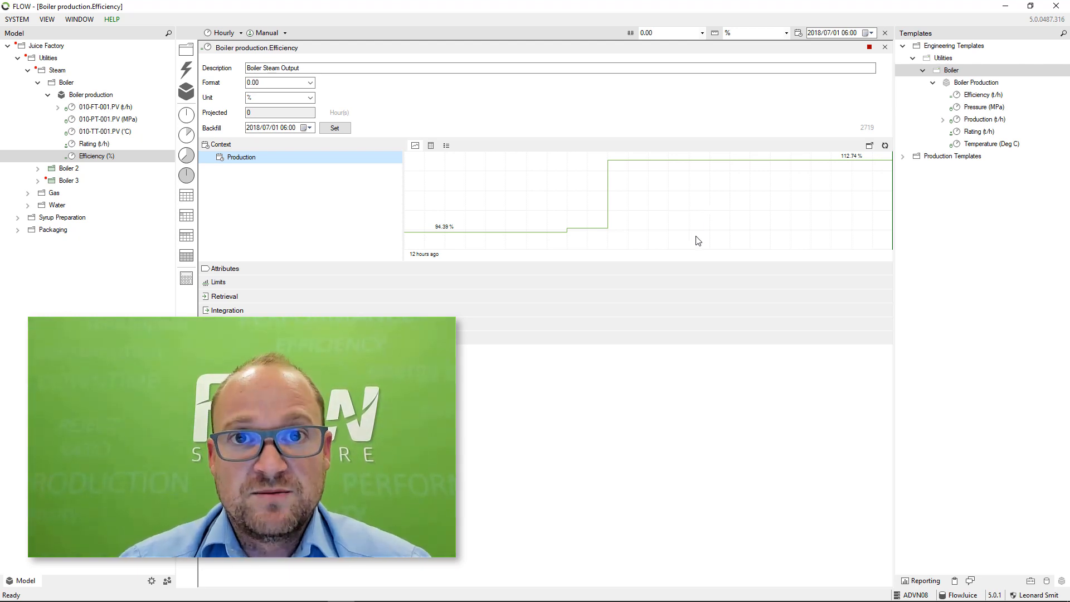
pyautogui.click(885, 47)
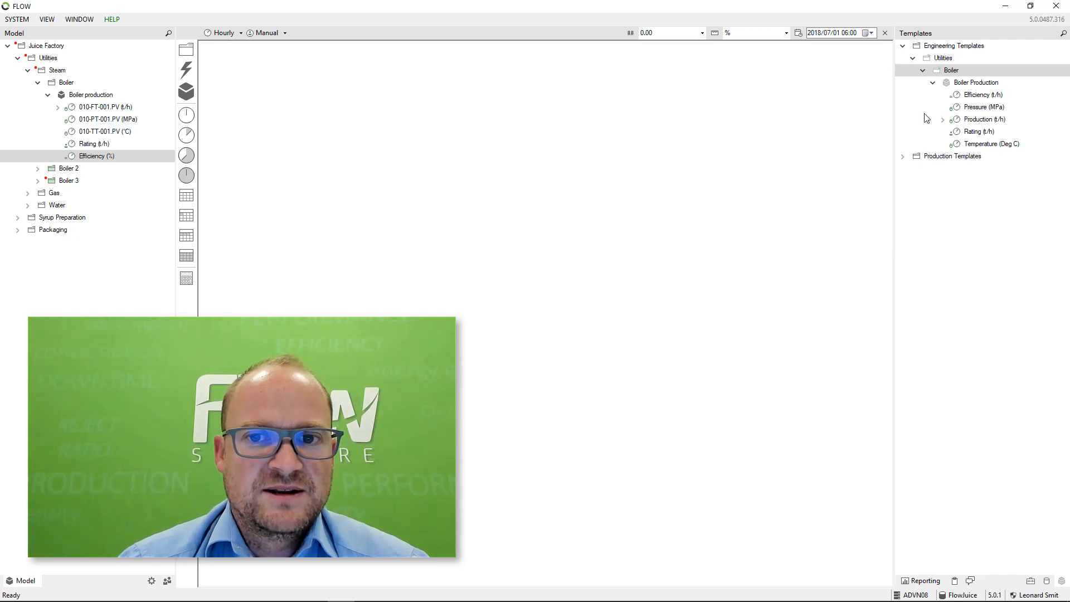
# Create a dashboard in the Boiler folder of the Engineering reports and open it for design.
pyautogui.click(921, 580)
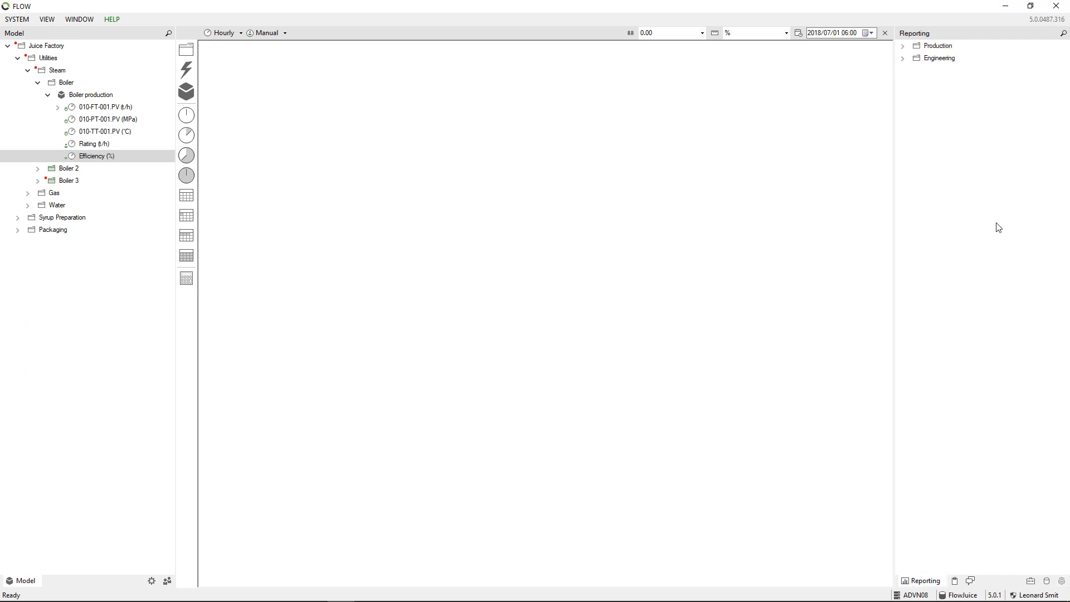
pyautogui.click(903, 59)
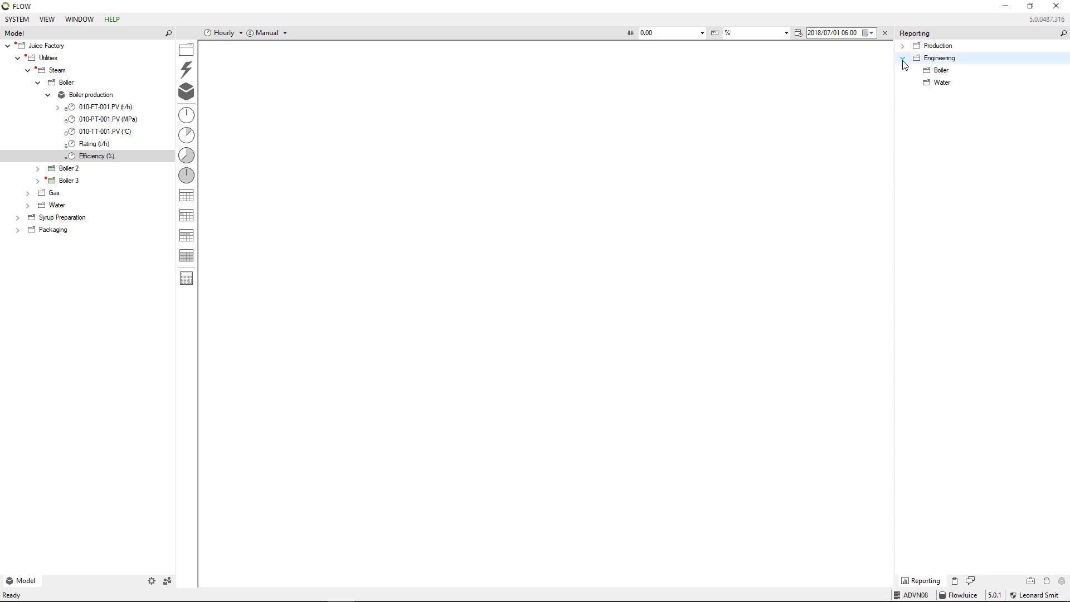
pyautogui.rightClick(935, 76)
pyautogui.moveTo(969, 80)
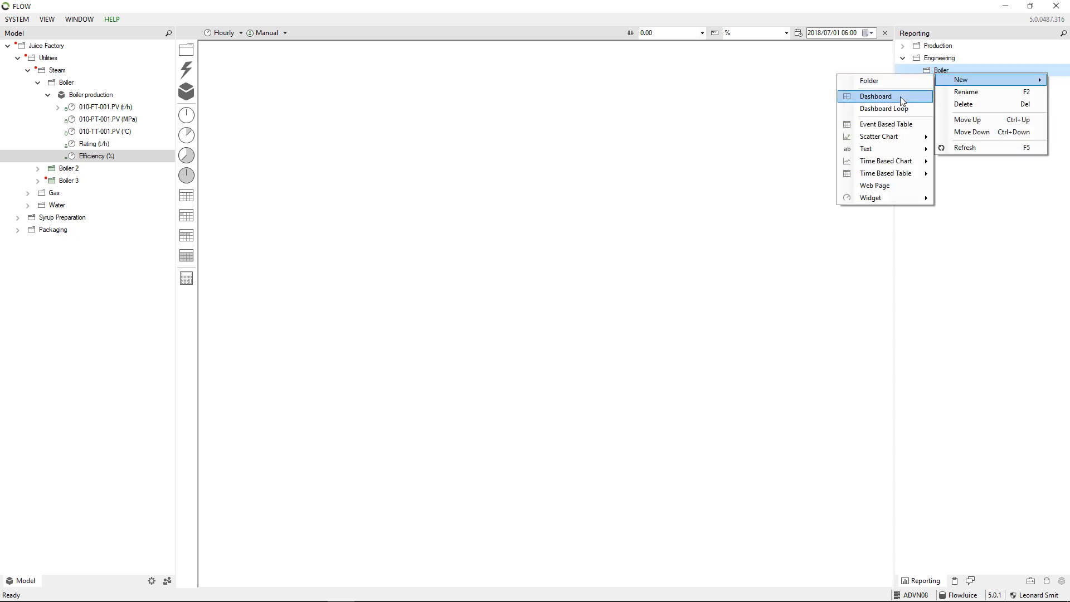
pyautogui.click(901, 97)
pyautogui.click(969, 148)
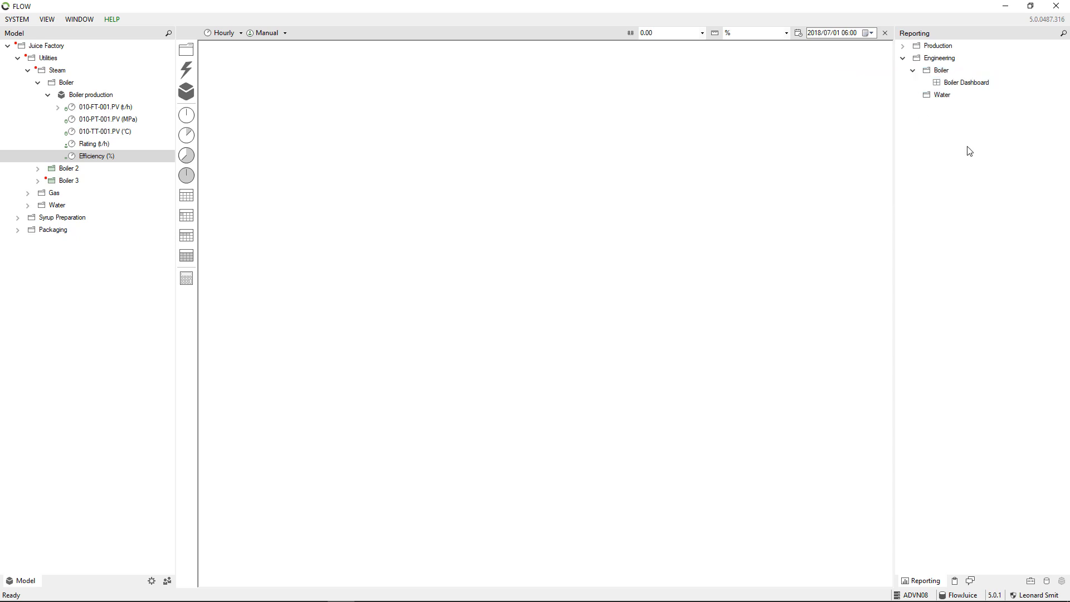
pyautogui.doubleClick(970, 83)
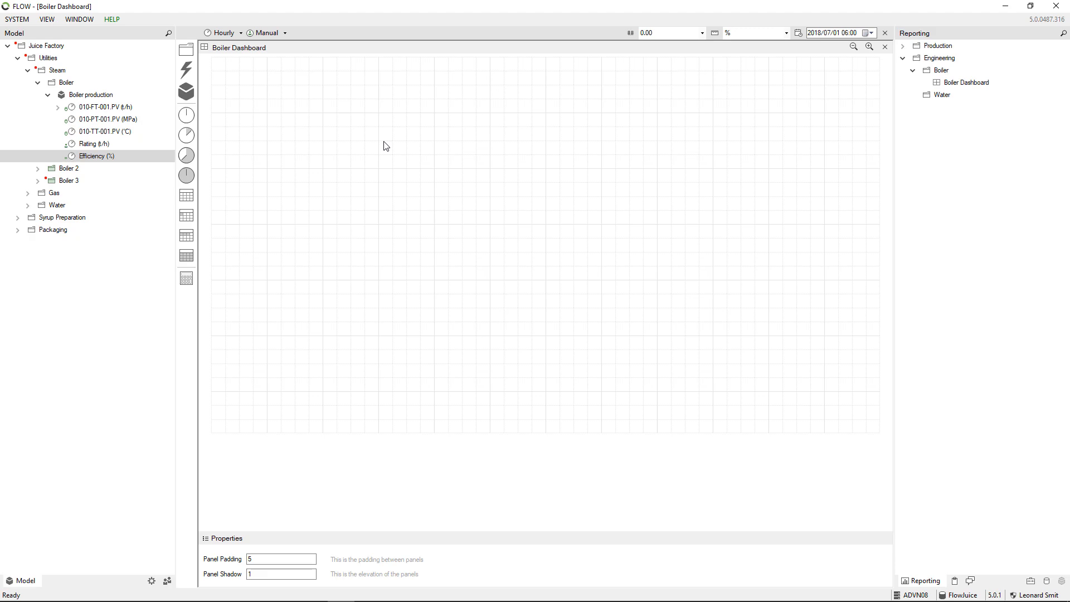
# Add an hourly Time Based Table to the dashboard and size it to the full grid width and slightly under half its height.
pyautogui.rightClick(274, 80)
pyautogui.moveTo(284, 87)
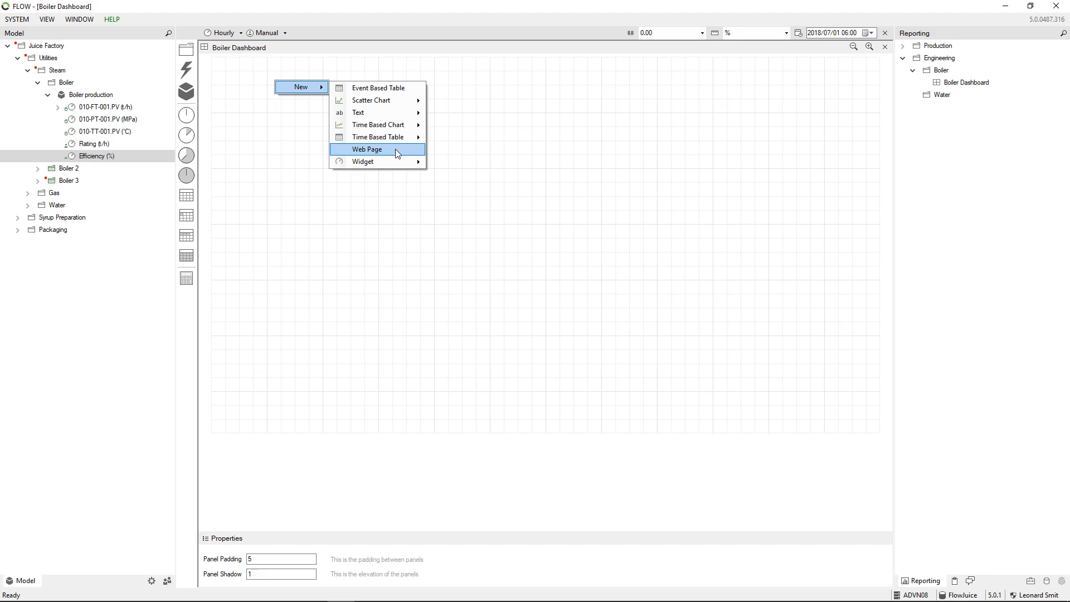
pyautogui.moveTo(388, 163)
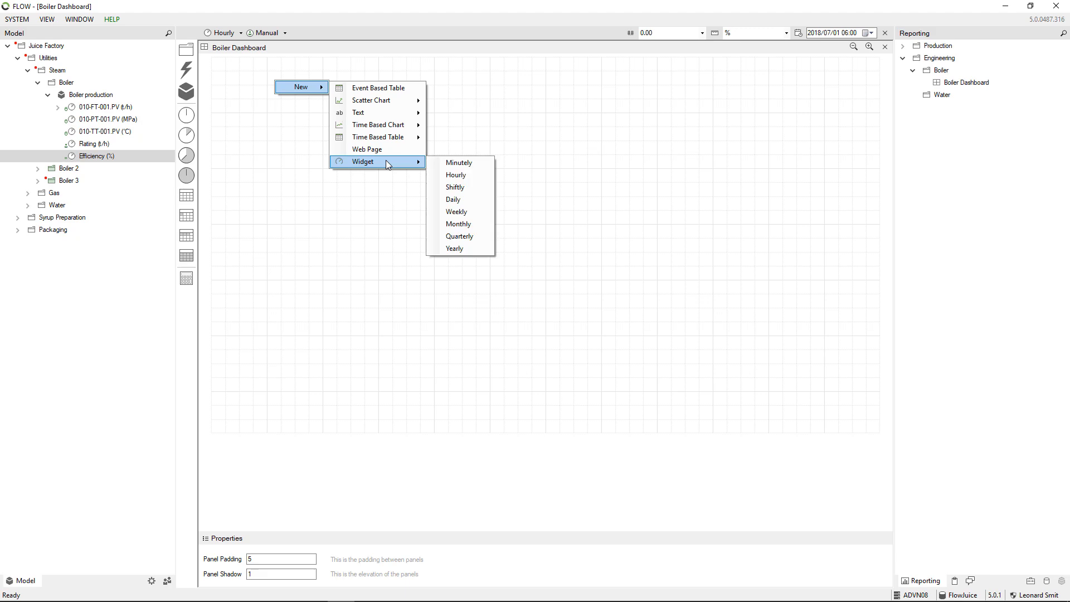
pyautogui.moveTo(386, 143)
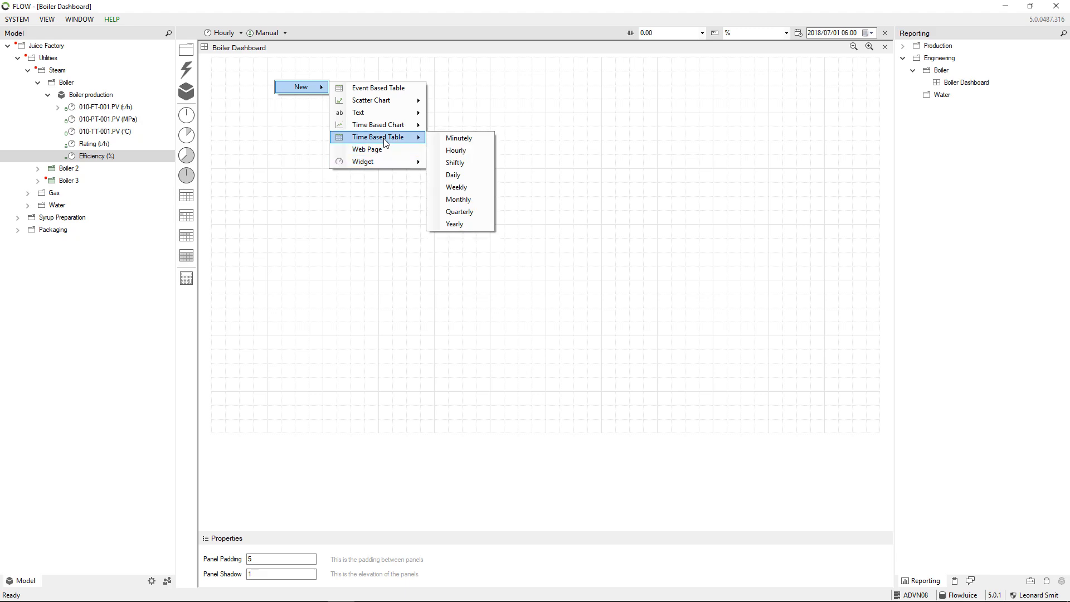
pyautogui.click(460, 156)
pyautogui.moveTo(533, 220)
pyautogui.mouseDown()
pyautogui.moveTo(588, 208)
pyautogui.moveTo(590, 247)
pyautogui.moveTo(532, 211)
pyautogui.mouseUp()
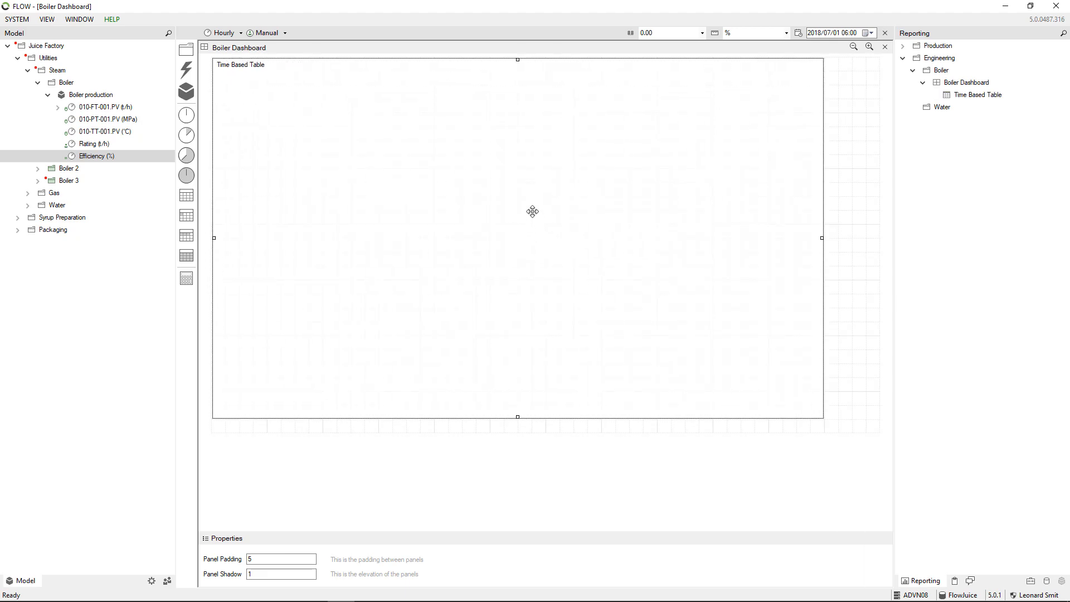
pyautogui.moveTo(518, 418); pyautogui.dragTo(520, 221)
pyautogui.moveTo(837, 139); pyautogui.dragTo(879, 139)
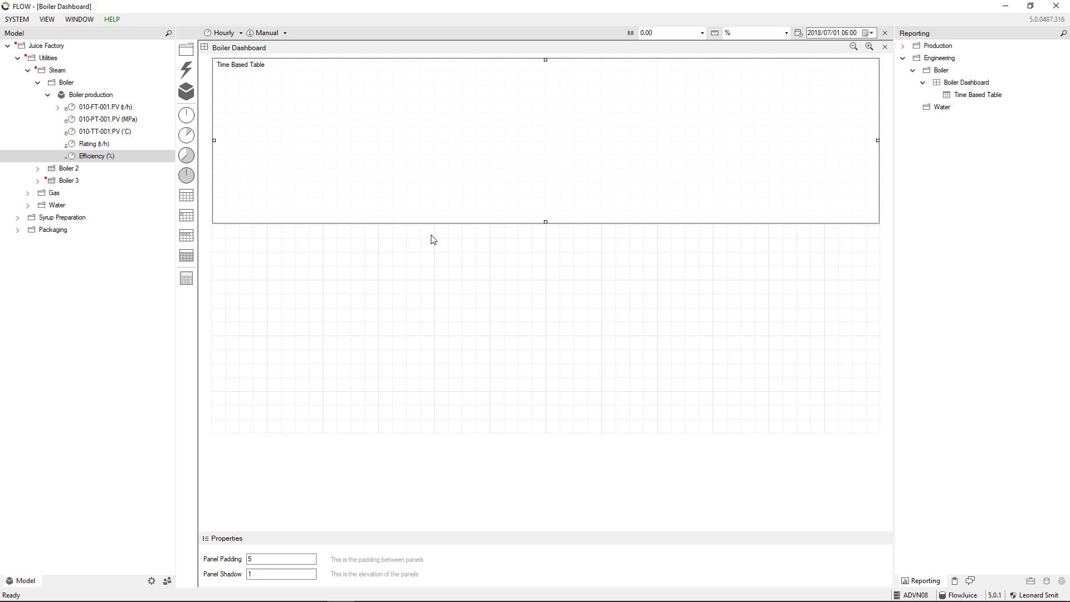
# Open the Time Based Table's settings, set its Period Start Intervals to 2, and review the indicator options.
pyautogui.doubleClick(357, 124)
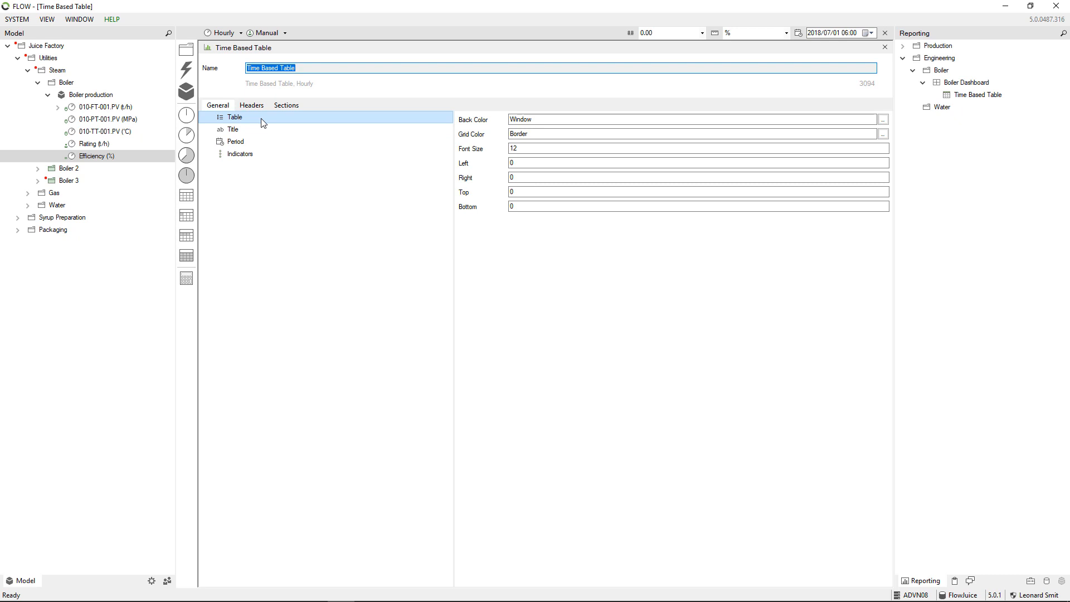
pyautogui.click(235, 132)
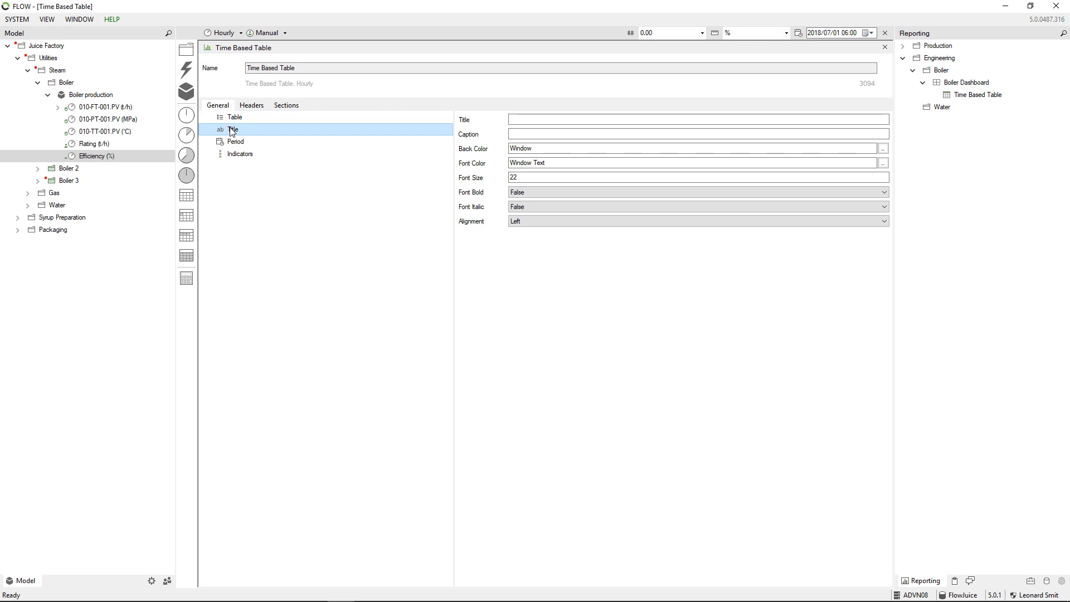
pyautogui.click(234, 142)
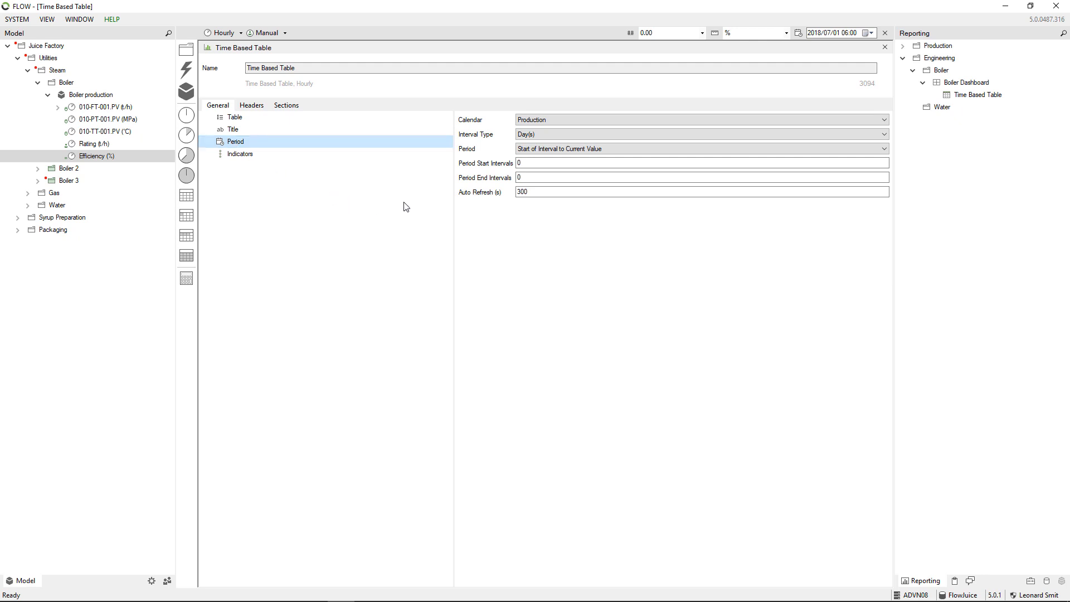
pyautogui.click(529, 163)
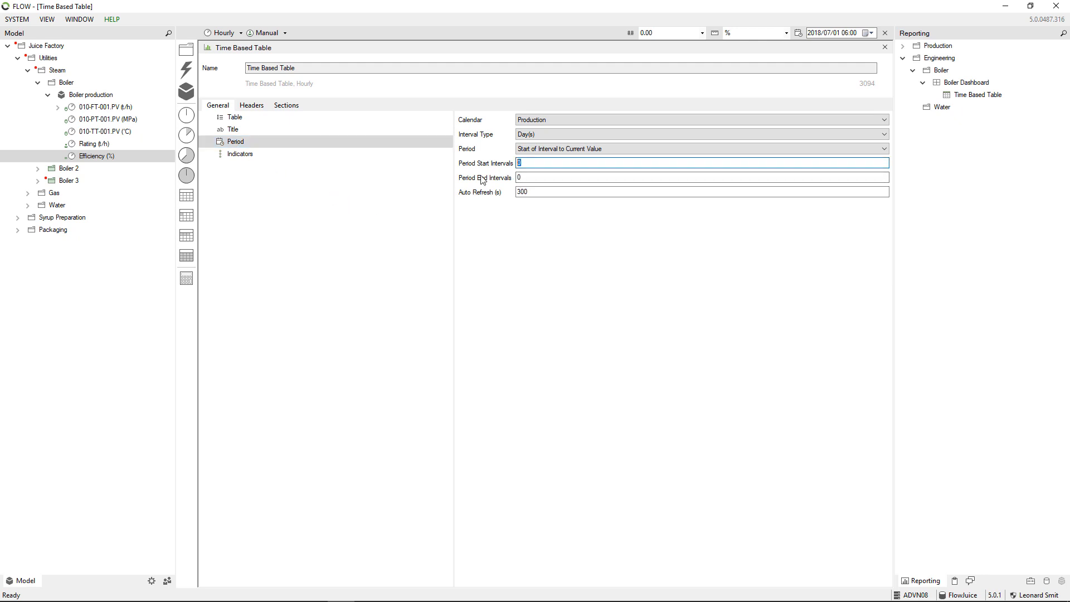
pyautogui.write('2')
pyautogui.click(295, 203)
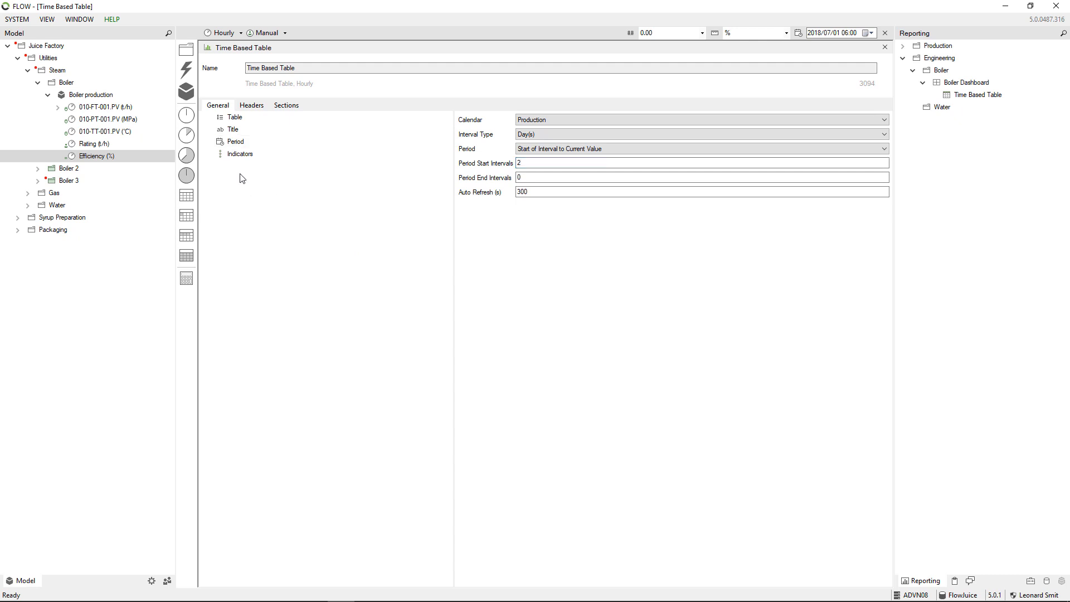
pyautogui.click(247, 159)
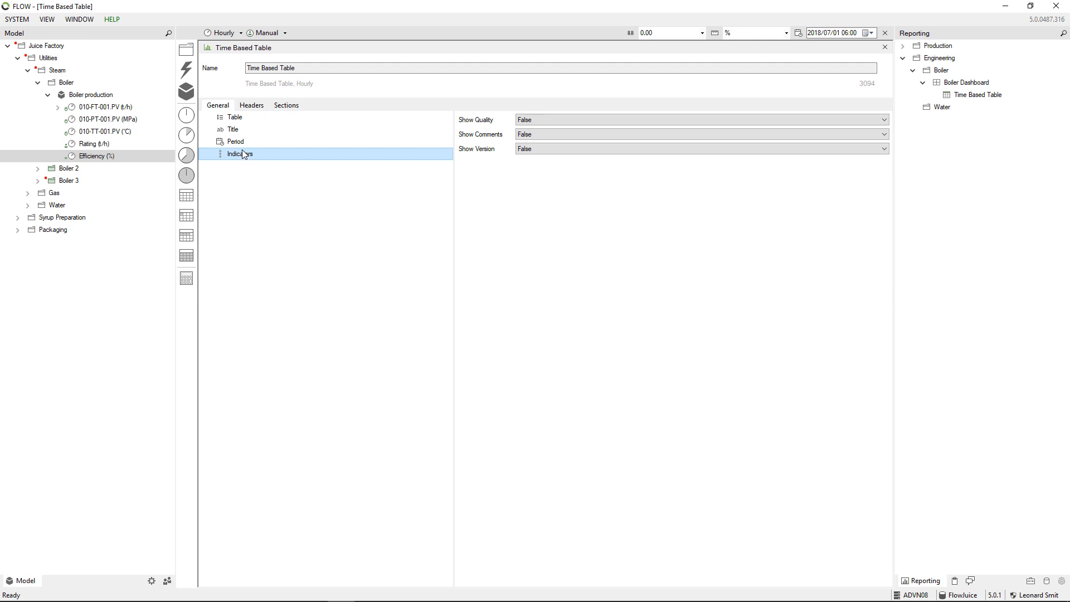
# Add a weekly partition header to the table's column headers.
pyautogui.click(251, 108)
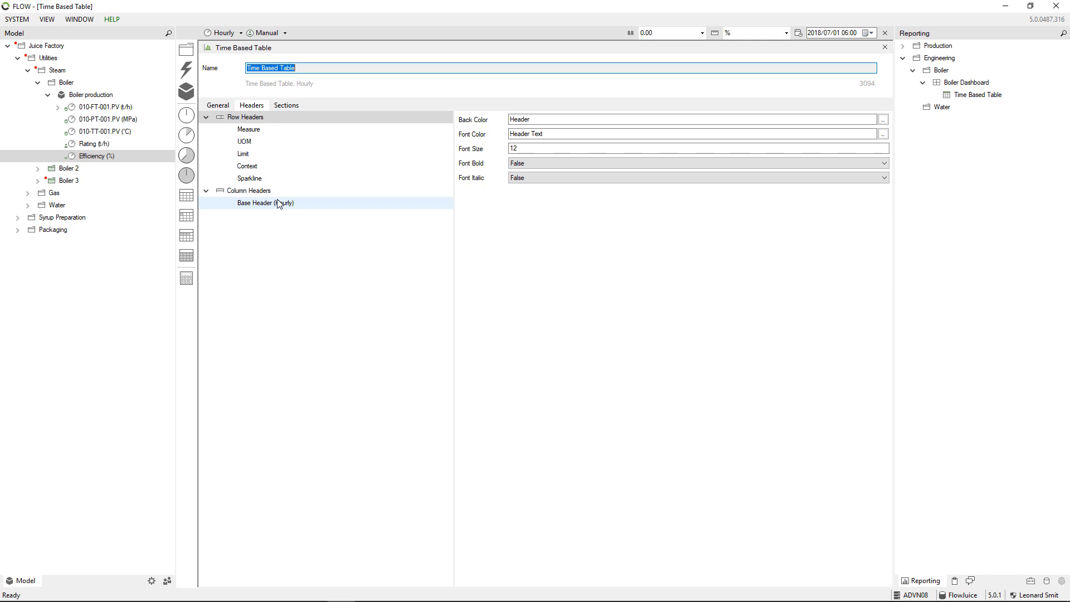
pyautogui.rightClick(251, 194)
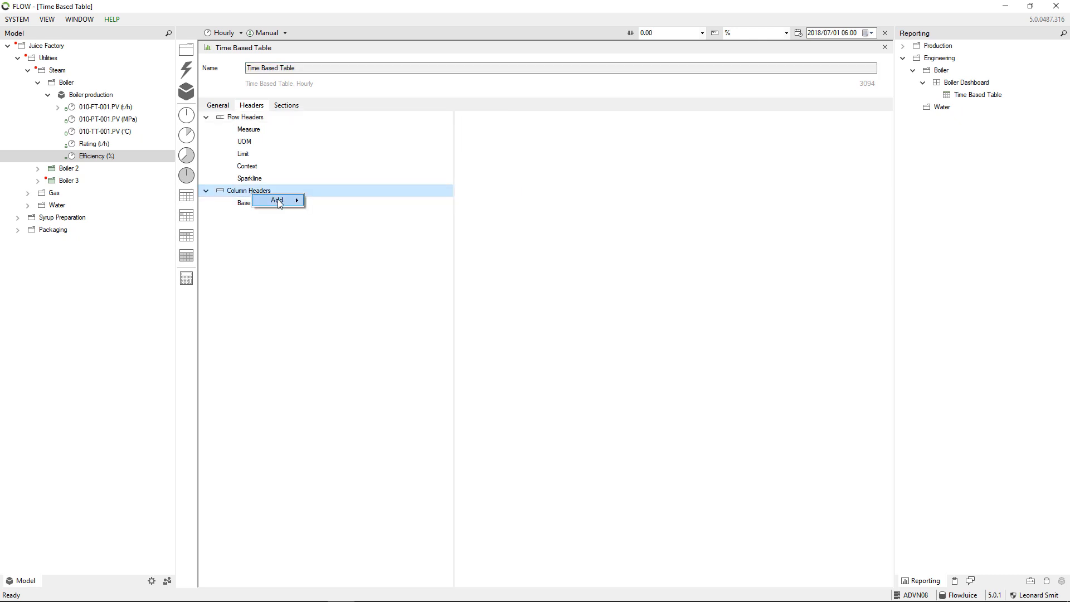
pyautogui.moveTo(279, 204)
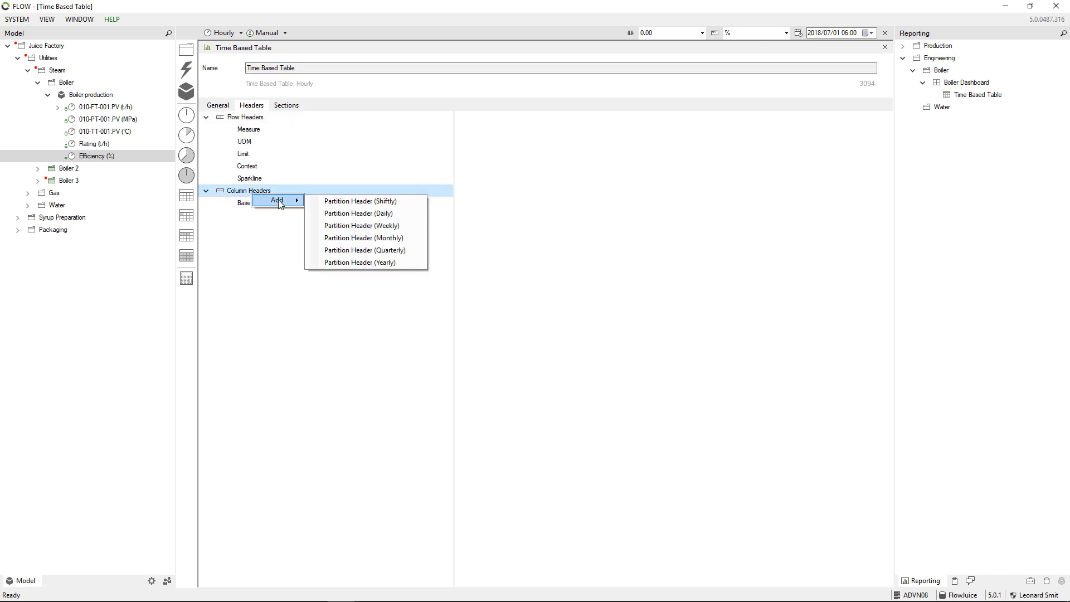
pyautogui.click(382, 230)
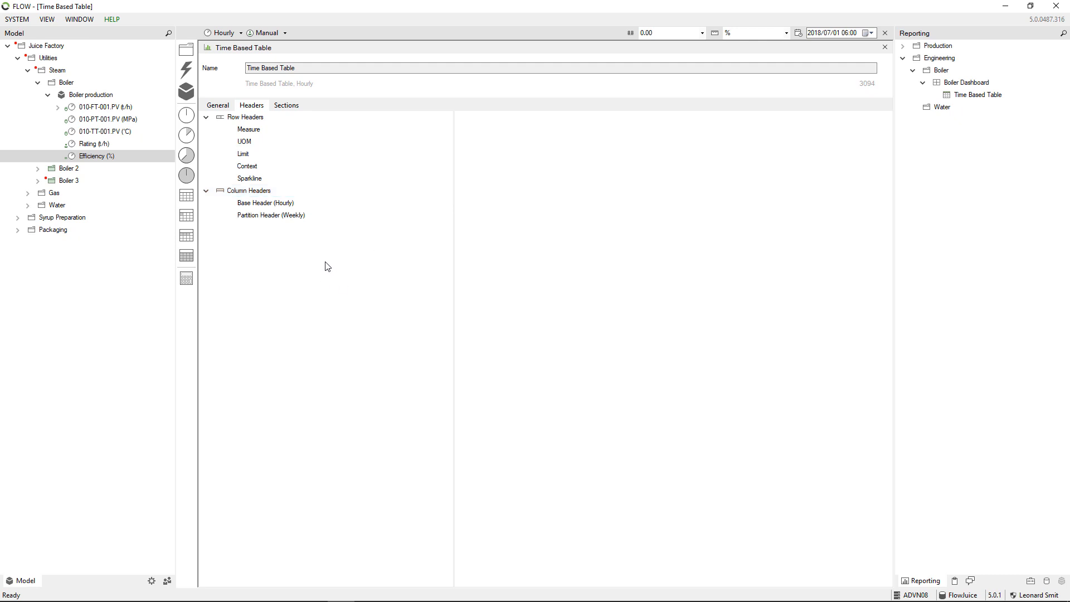
# Add Shiftly, Daily and Weekly To Date Extensions to the hourly base header.
pyautogui.click(267, 205)
pyautogui.rightClick(266, 206)
pyautogui.moveTo(289, 212)
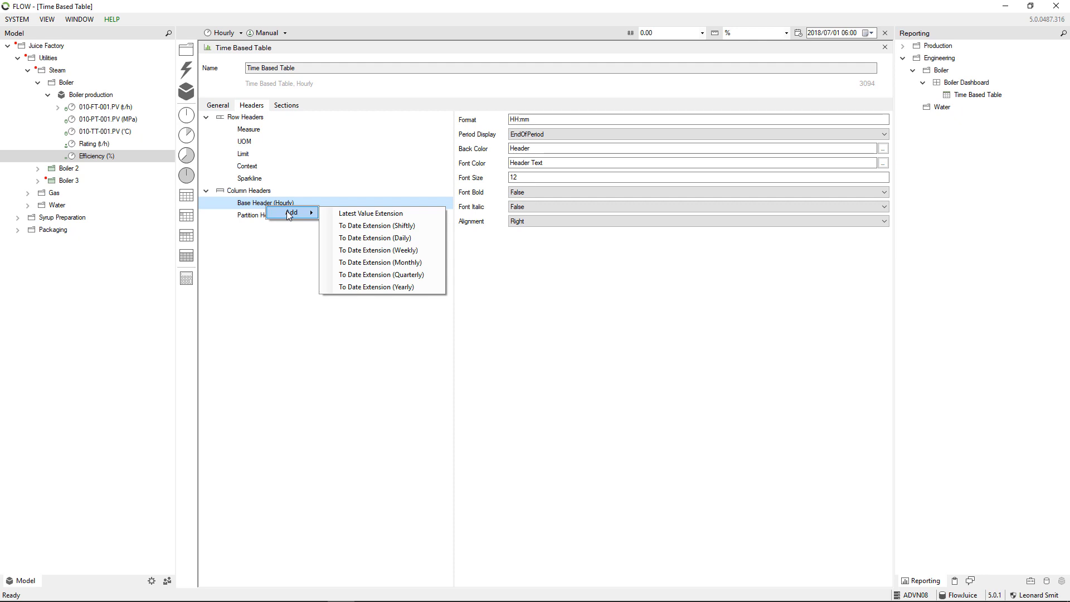
pyautogui.click(365, 226)
pyautogui.rightClick(275, 211)
pyautogui.moveTo(304, 212)
pyautogui.click(344, 227)
pyautogui.rightClick(279, 206)
pyautogui.click(381, 234)
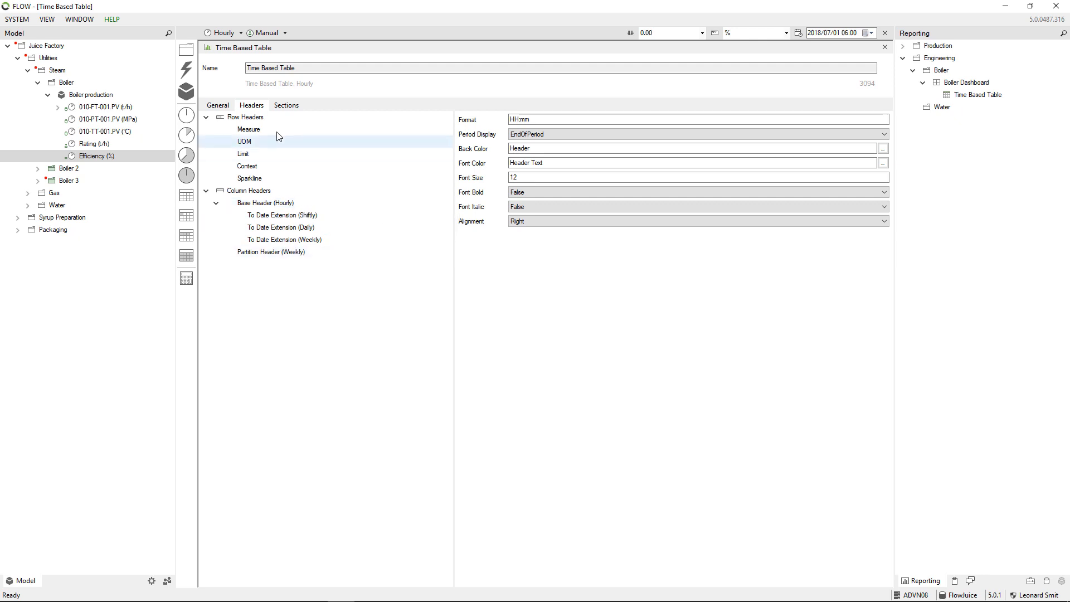
# Add the Boiler production metric as a table section containing its flow, pressure, temperature, Rating and Efficiency measures.
pyautogui.click(293, 108)
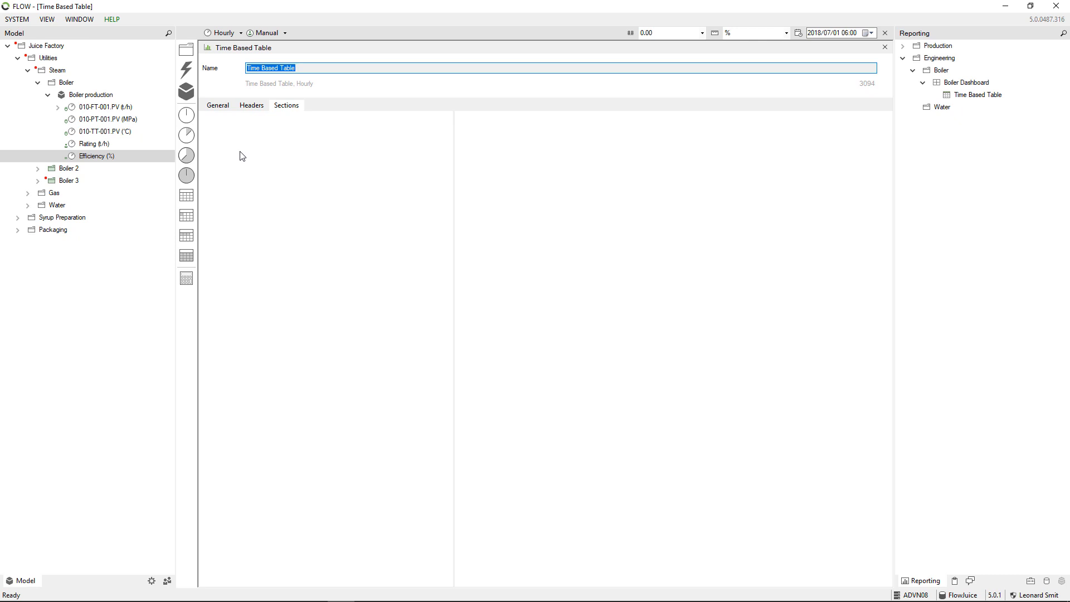
pyautogui.click(86, 95)
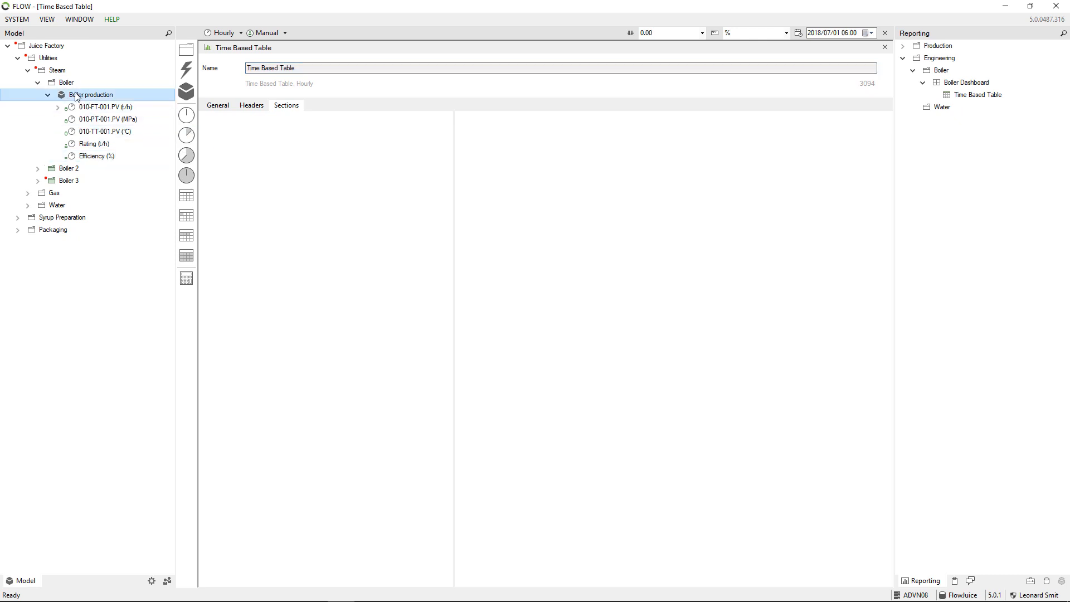
pyautogui.moveTo(106, 132); pyautogui.dragTo(267, 142)
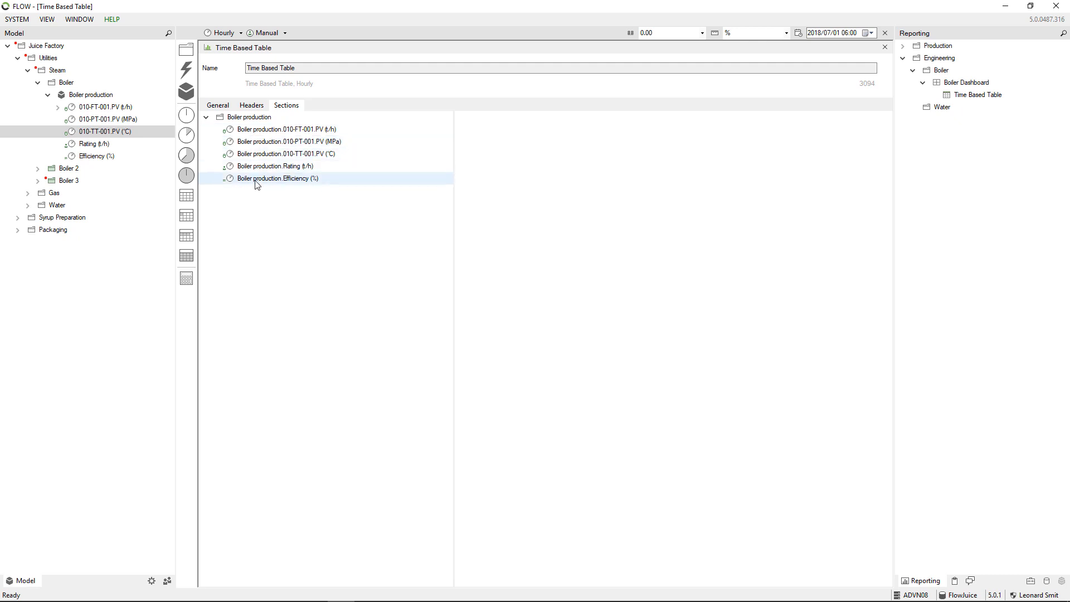
# Link the STD, DTD and WTD measures to the Shiftly, Daily and Weekly details of 010-FT-001.PV in the table section.
pyautogui.click(269, 131)
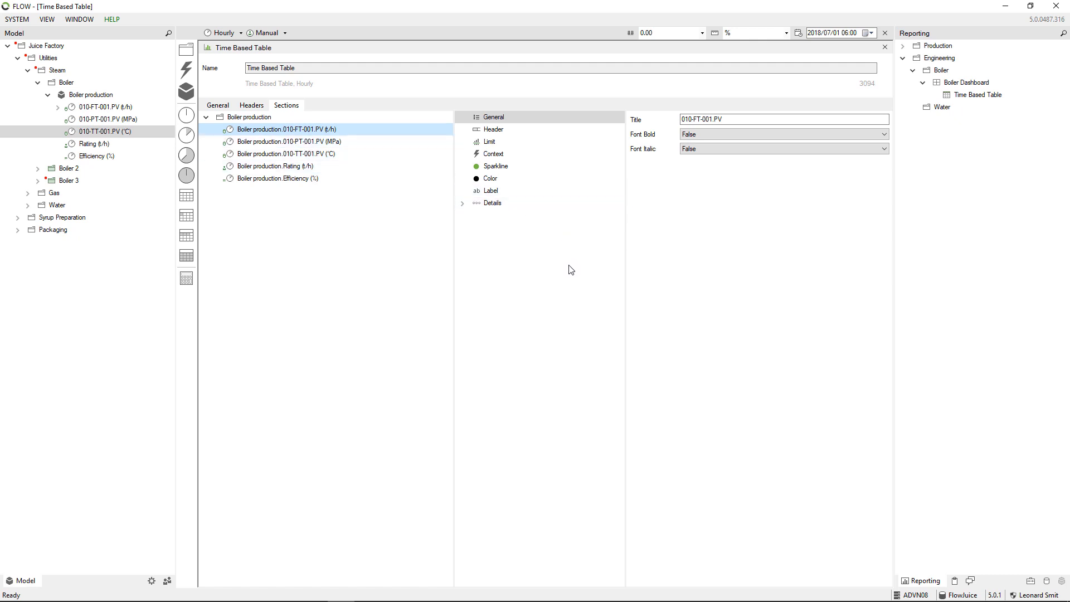
pyautogui.click(497, 167)
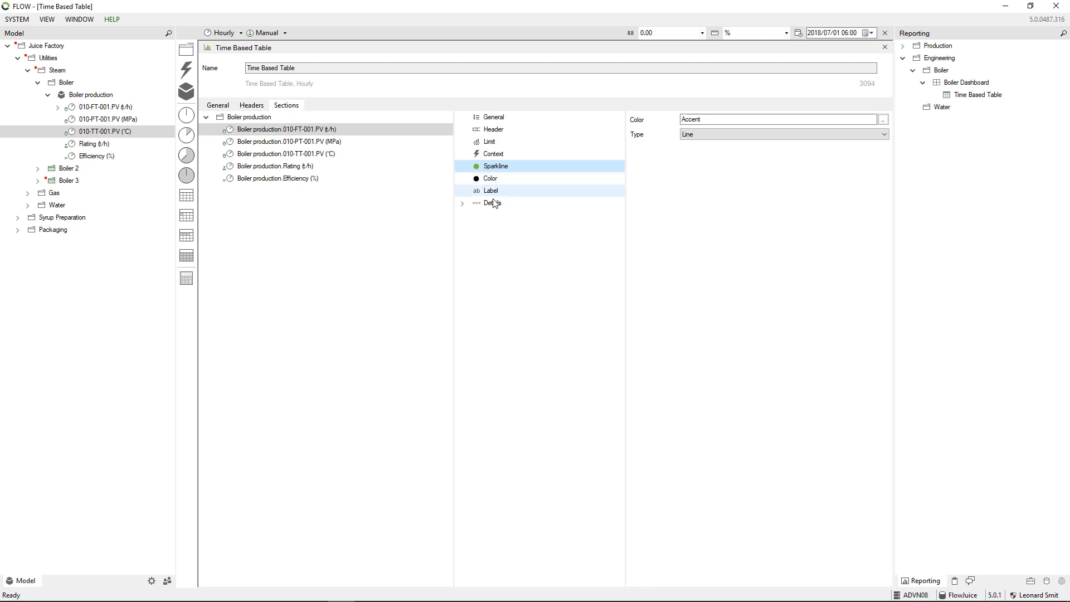
pyautogui.click(464, 204)
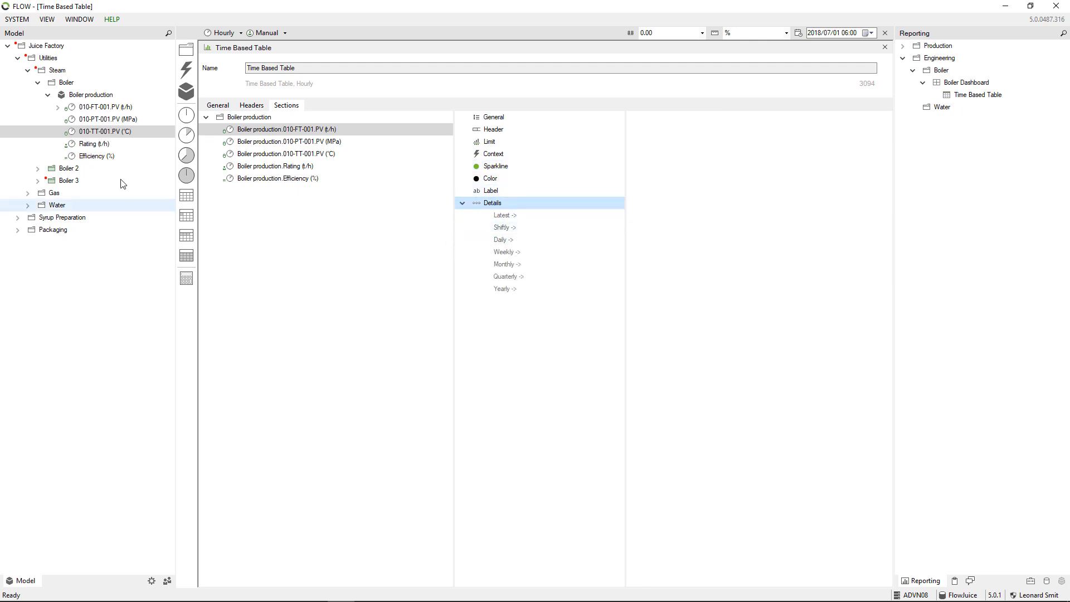
pyautogui.click(58, 107)
pyautogui.moveTo(120, 143); pyautogui.dragTo(536, 256)
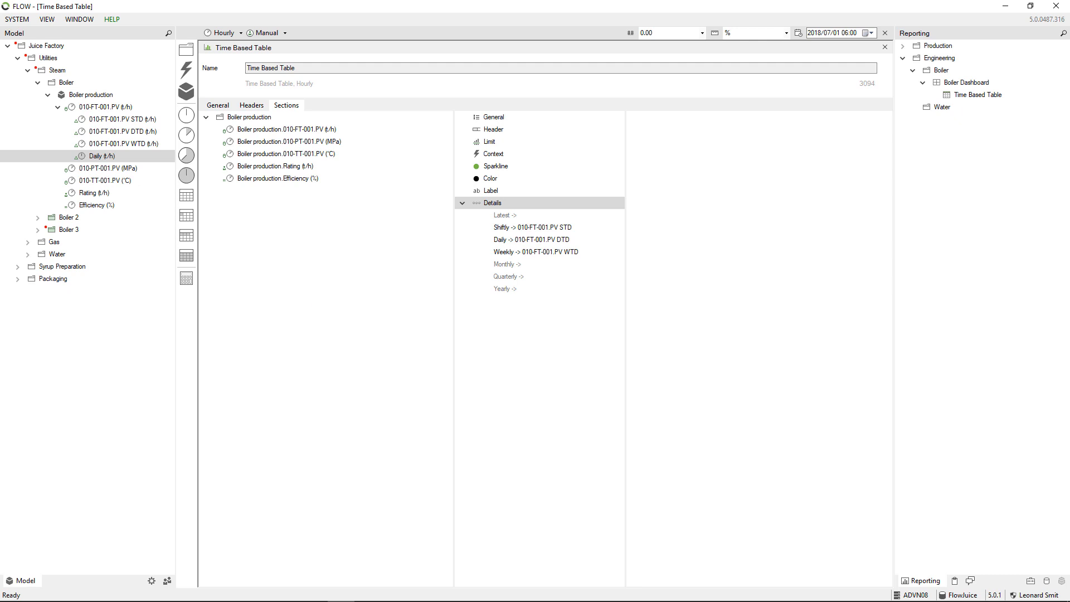
# Switch to the Flow web portal in Chrome and sign in with the saved credentials.
pyautogui.click(259, 591)
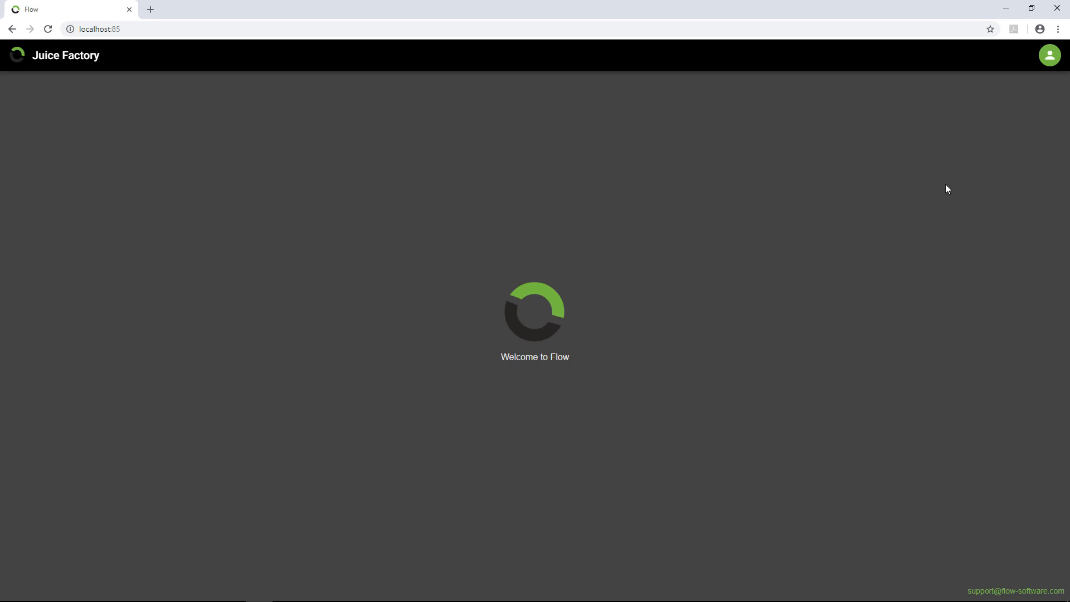
pyautogui.click(1049, 58)
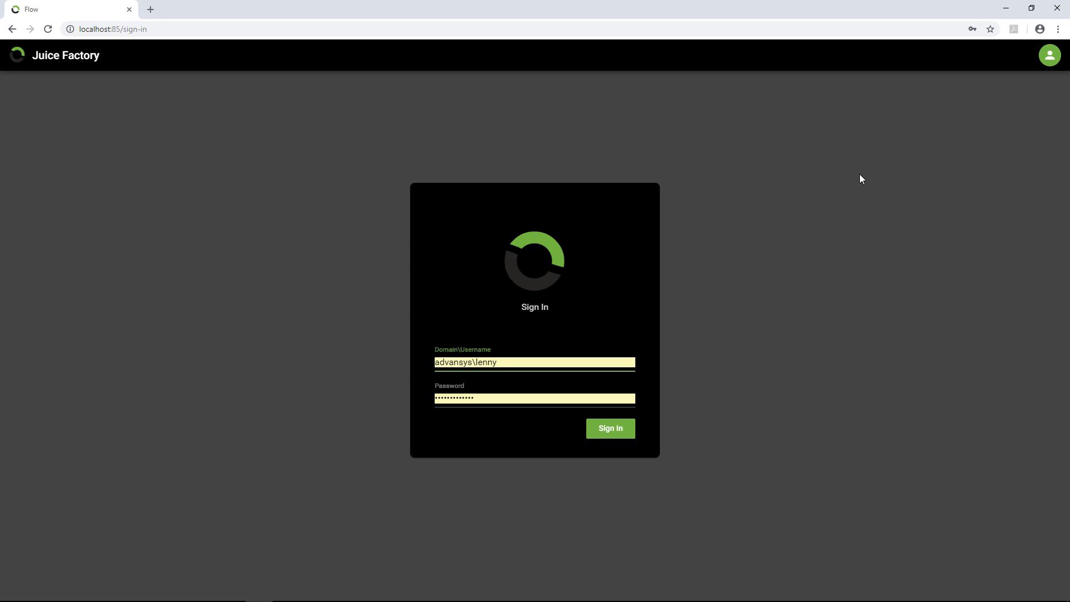
pyautogui.click(616, 440)
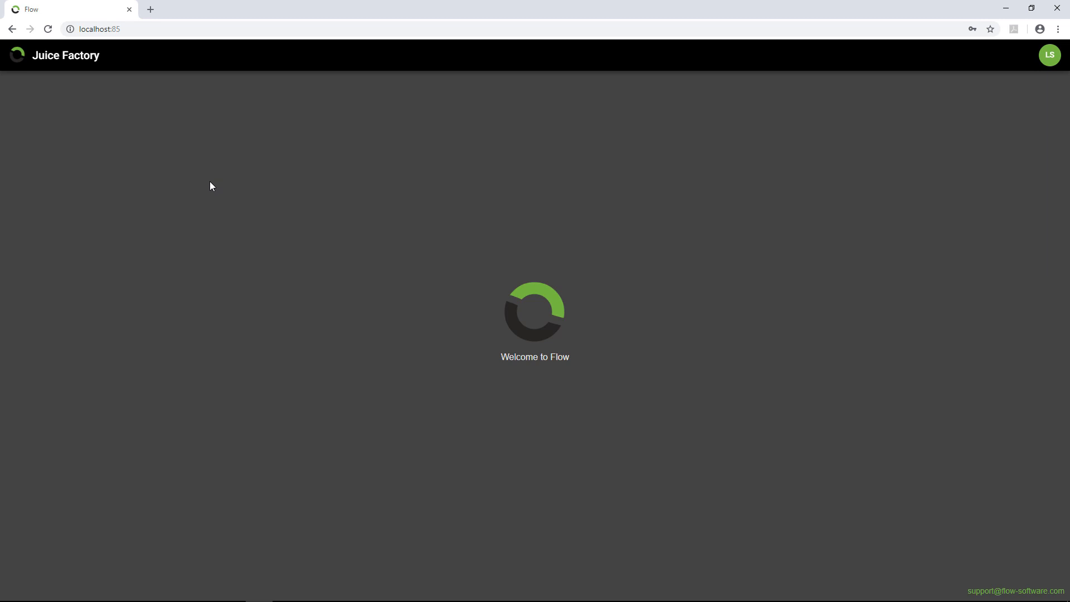
# Open the Boiler Dashboard from the Boiler folder of the Engineering reports and hide the report navigation.
pyautogui.click(13, 63)
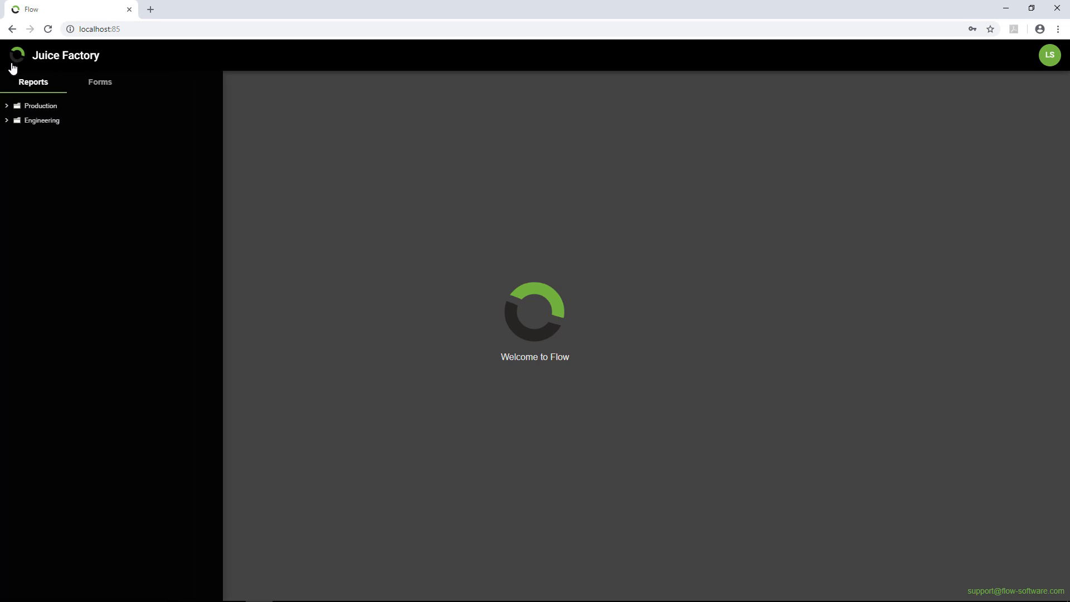
pyautogui.click(8, 106)
pyautogui.click(15, 120)
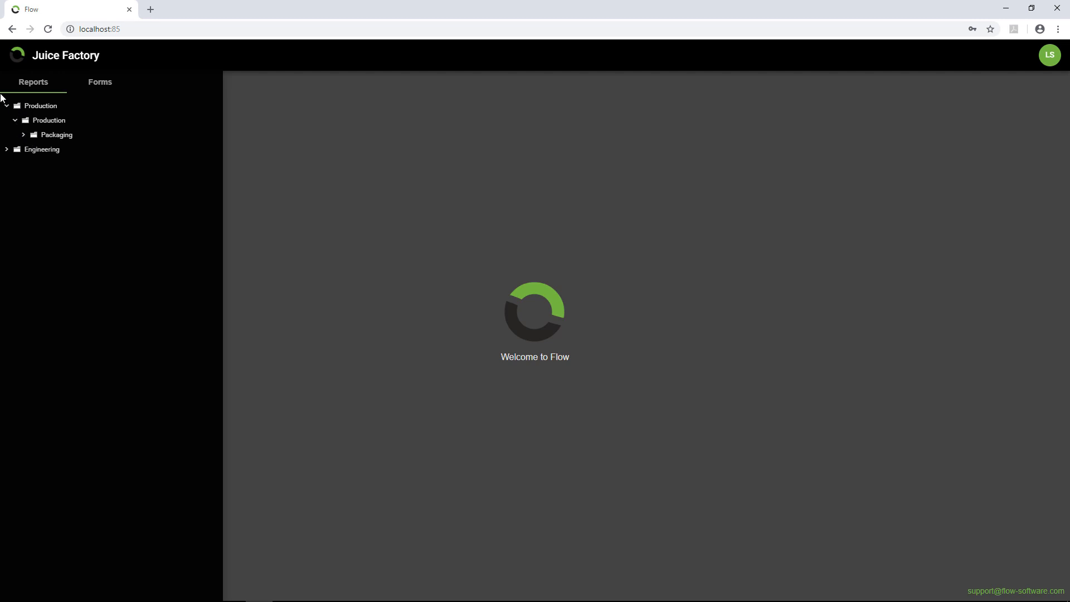
pyautogui.click(8, 150)
pyautogui.click(15, 164)
pyautogui.click(50, 178)
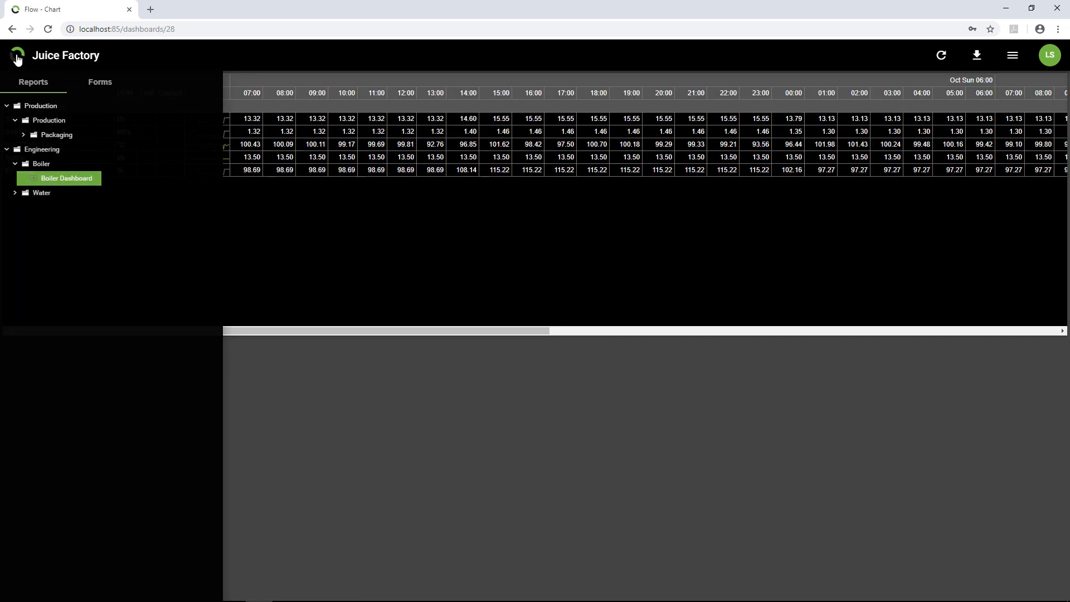
pyautogui.click(17, 58)
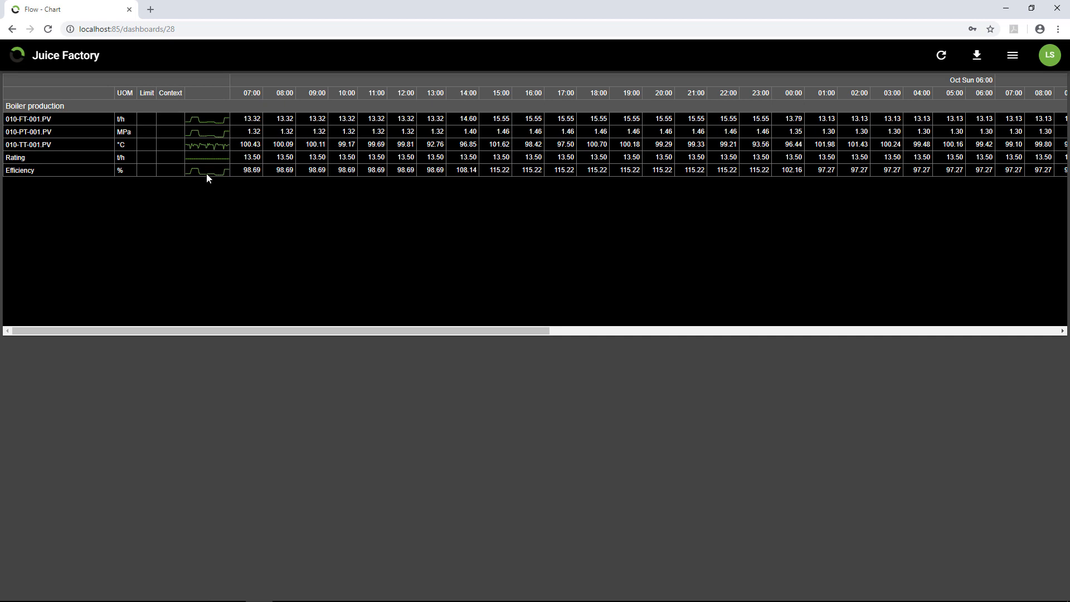
# Examine the dashboard table's hourly values, the STD, DTD and WTD columns, and the Efficiency row across the full period.
pyautogui.moveTo(195, 331); pyautogui.dragTo(714, 347)
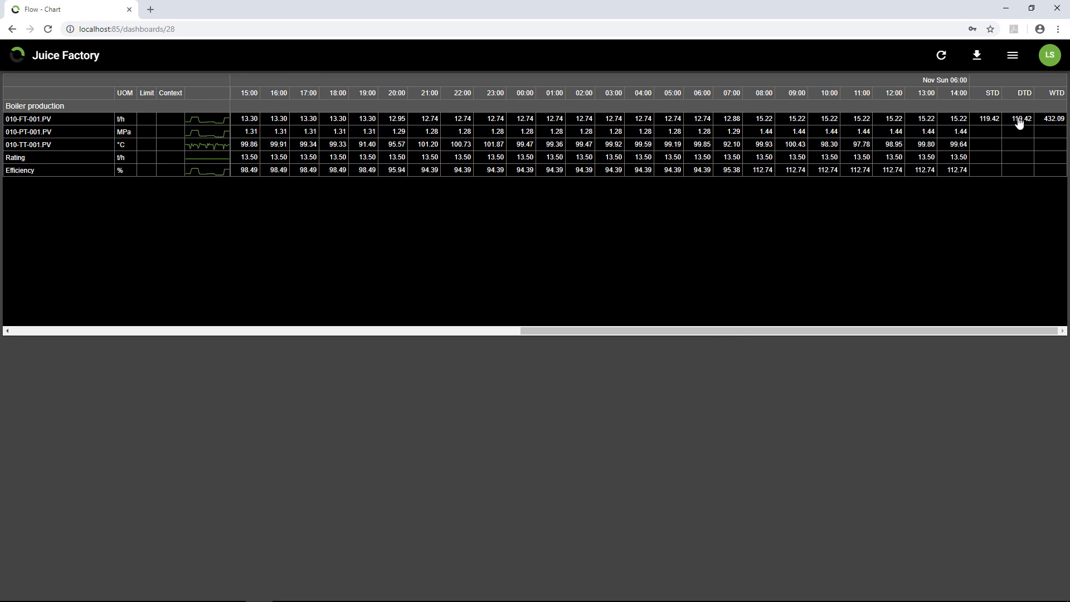
pyautogui.moveTo(941, 331); pyautogui.dragTo(400, 330)
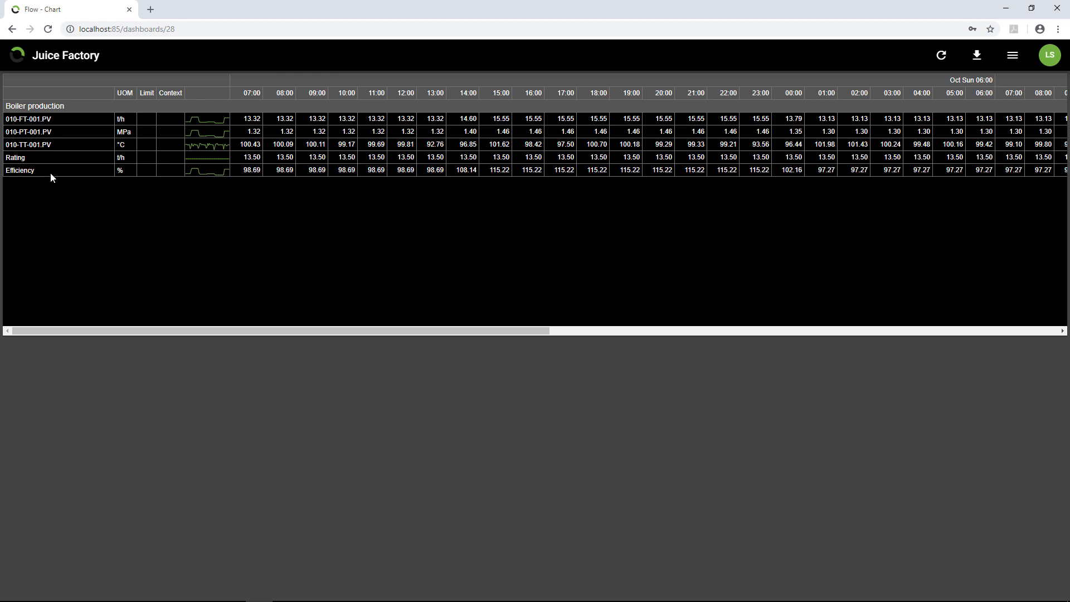
pyautogui.moveTo(18, 176); pyautogui.dragTo(7, 174)
pyautogui.moveTo(480, 329); pyautogui.dragTo(832, 315)
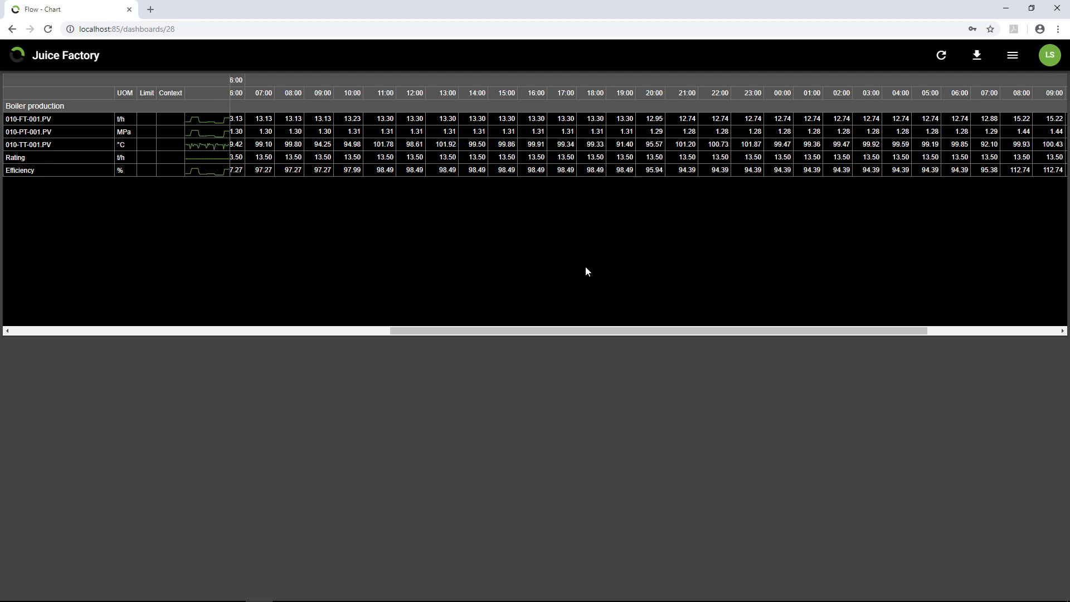
pyautogui.moveTo(580, 329); pyautogui.dragTo(167, 321)
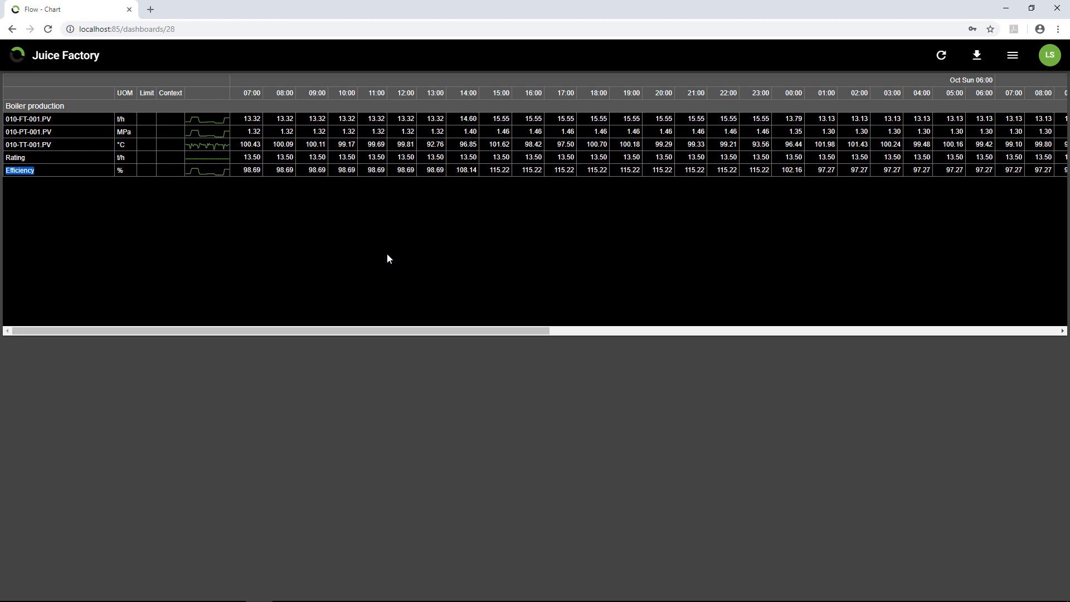
# Switch back to the FLOW configuration tool, close the table and dashboard editors, and open the Boiler production Efficiency measure.
pyautogui.moveTo(259, 600)
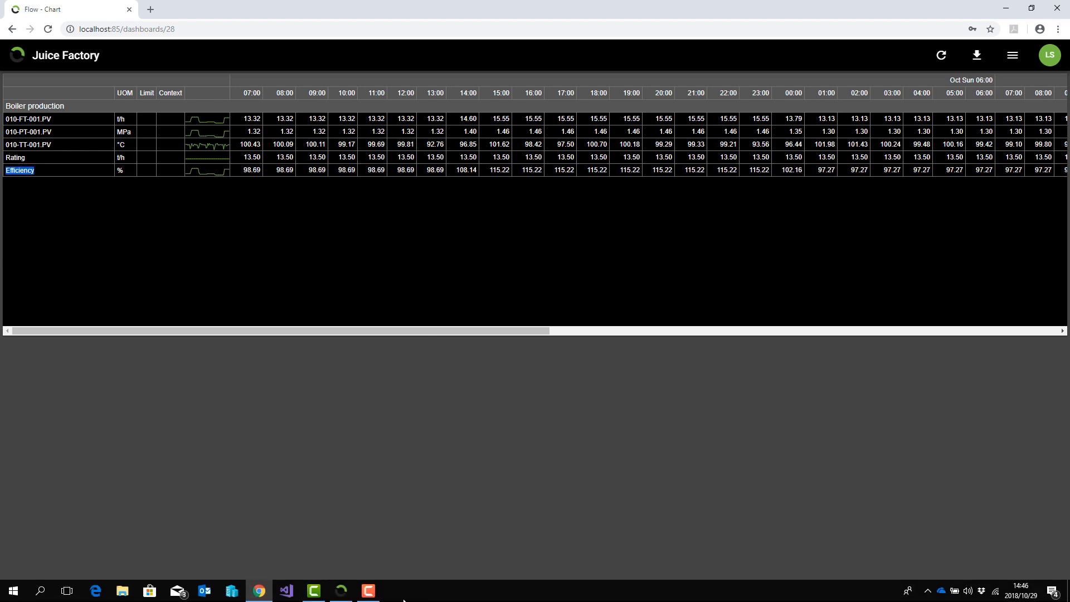
pyautogui.click(341, 595)
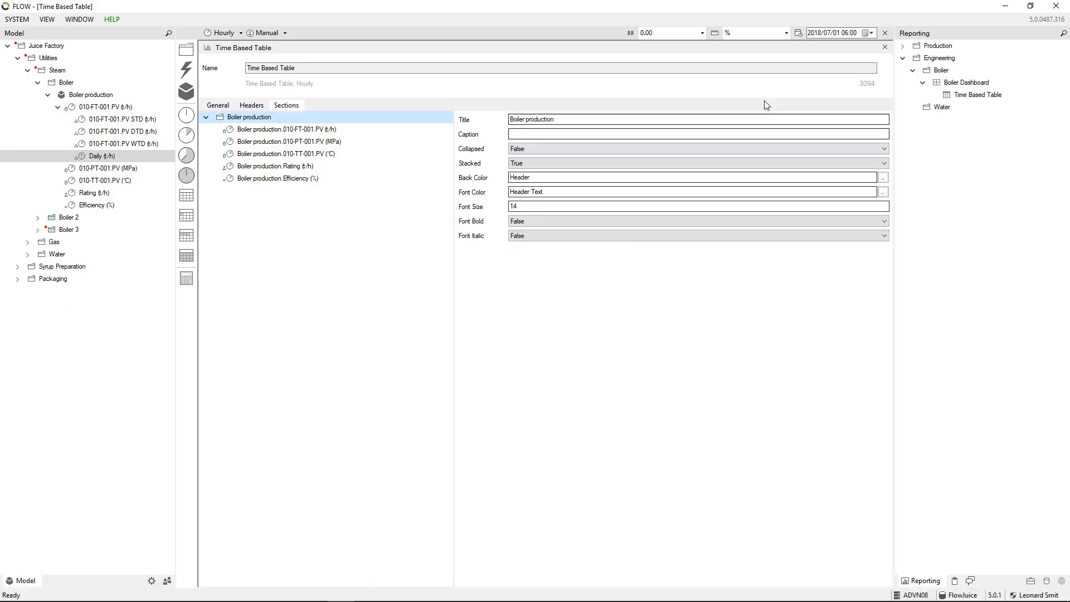
pyautogui.click(885, 46)
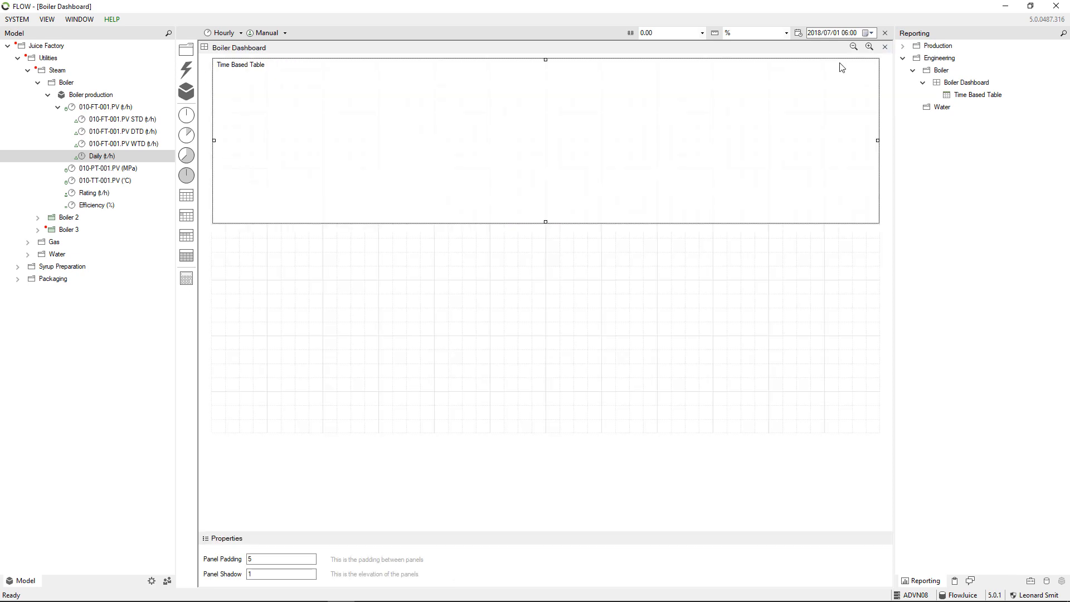
pyautogui.click(885, 47)
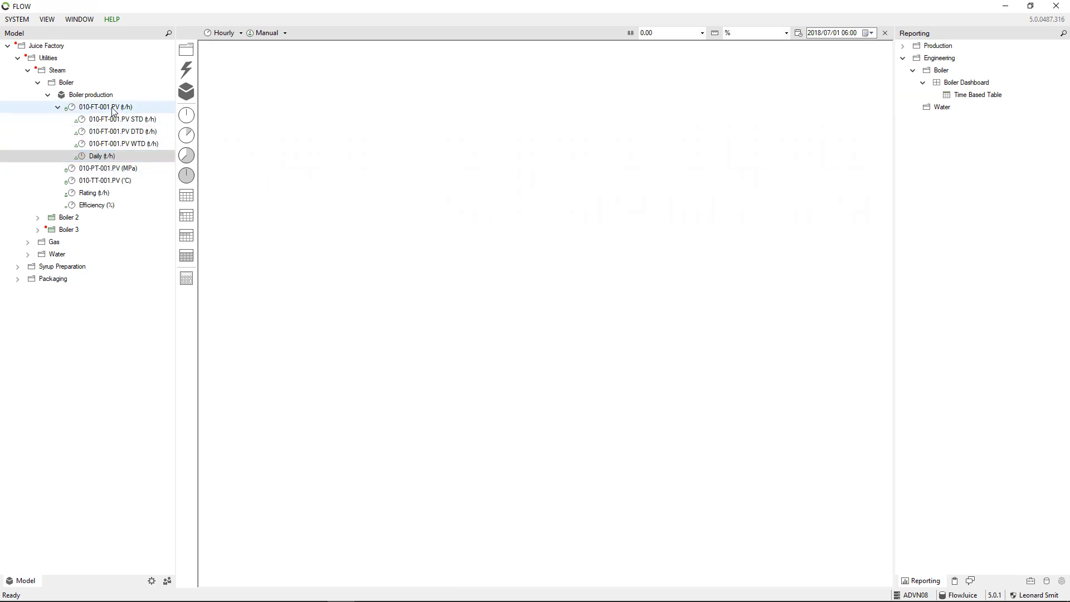
pyautogui.click(93, 205)
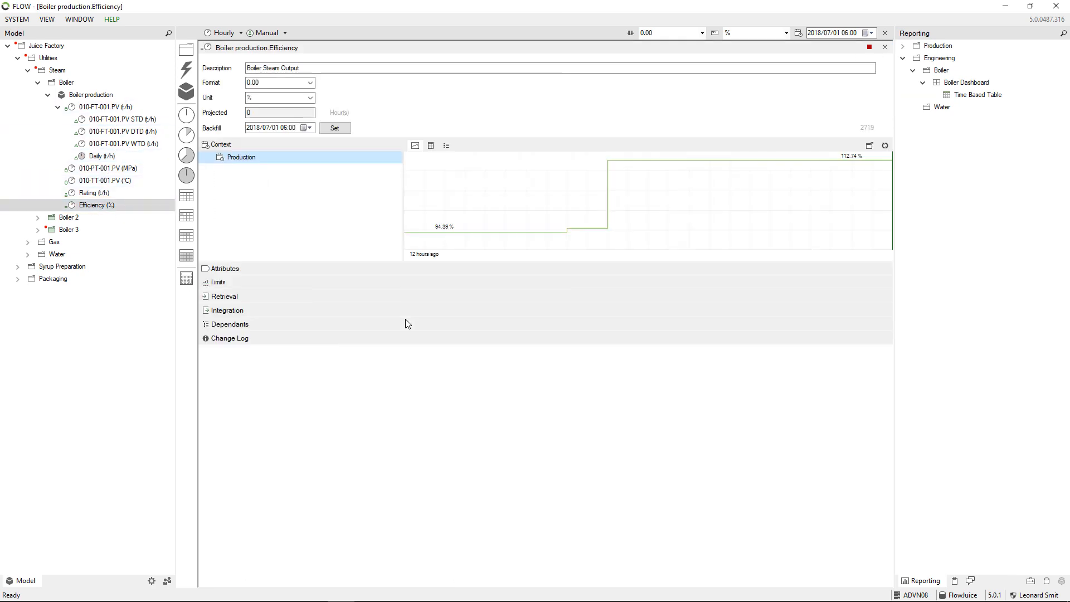
# Add the Plant limit from the toolbox's Simple limits to the Efficiency measure's Production context.
pyautogui.click(232, 285)
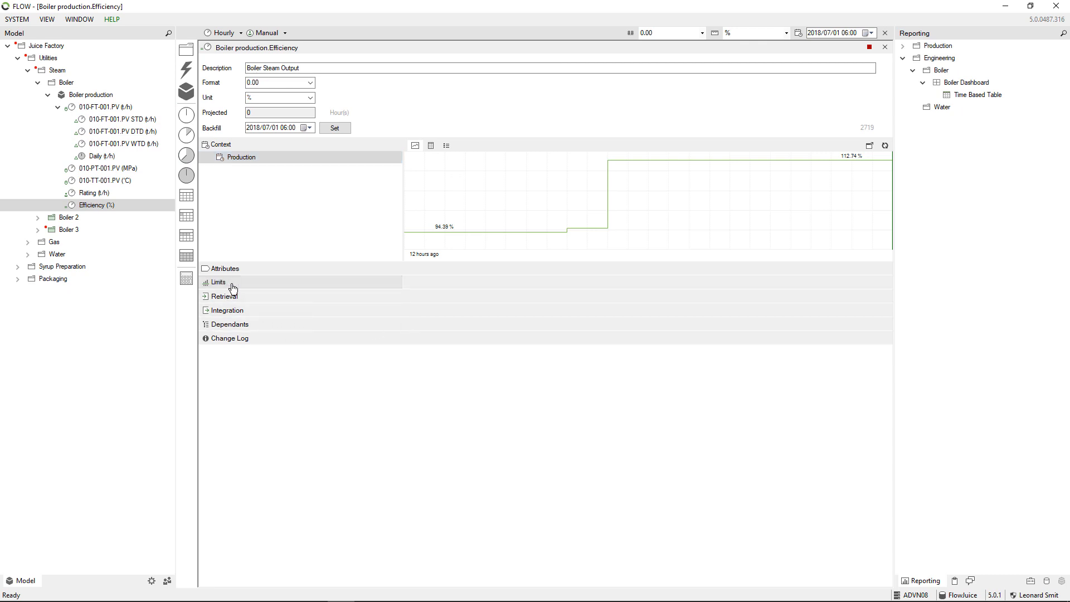
pyautogui.click(1031, 582)
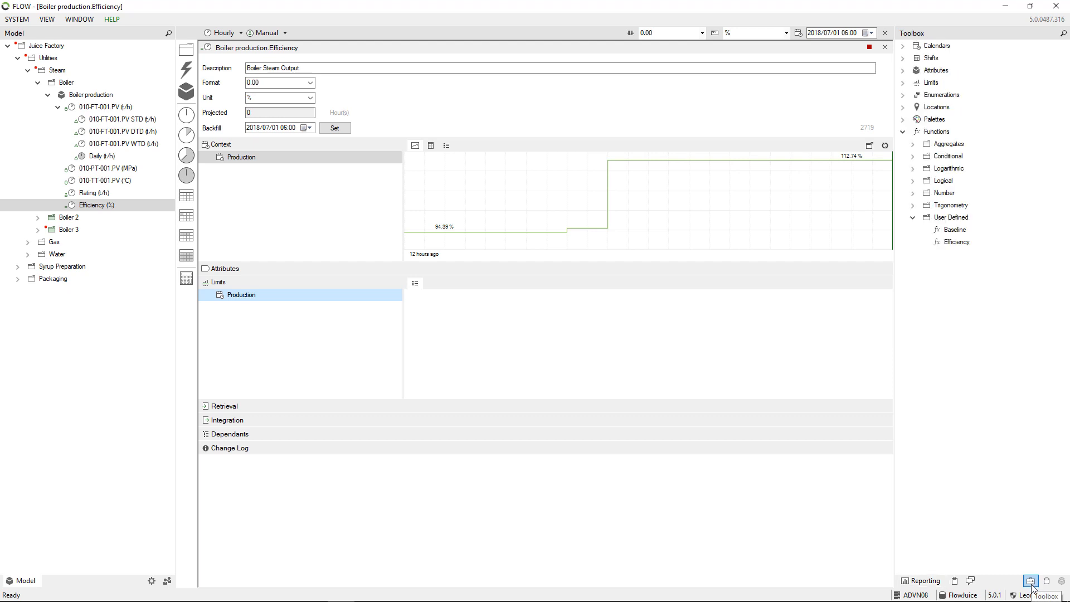
pyautogui.click(903, 133)
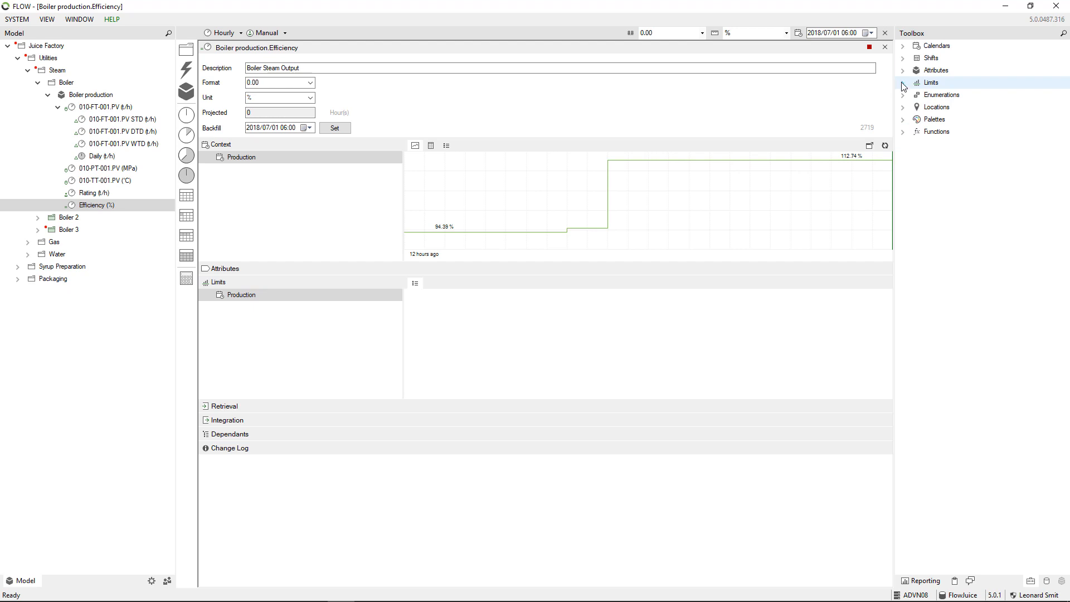
pyautogui.click(912, 95)
pyautogui.click(957, 109)
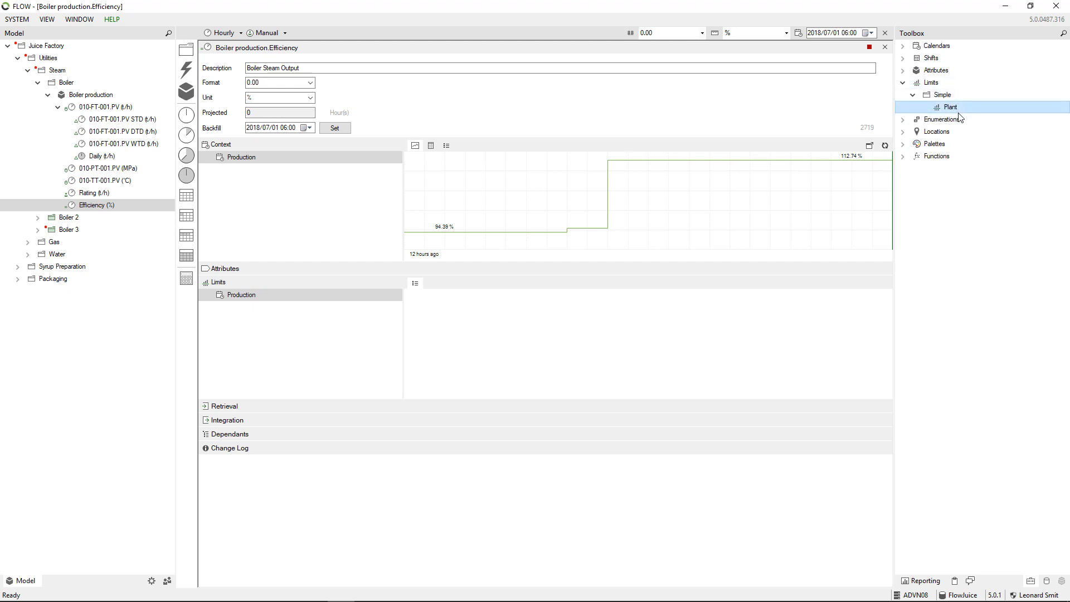
pyautogui.moveTo(954, 112); pyautogui.dragTo(250, 302)
pyautogui.click(478, 327)
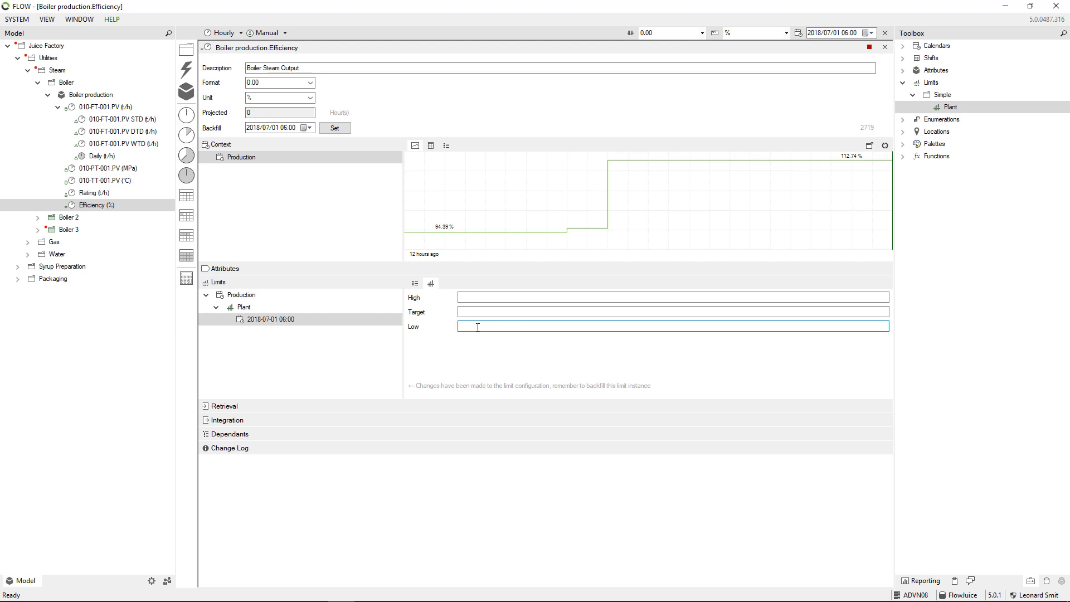
pyautogui.write('95')
pyautogui.click(475, 309)
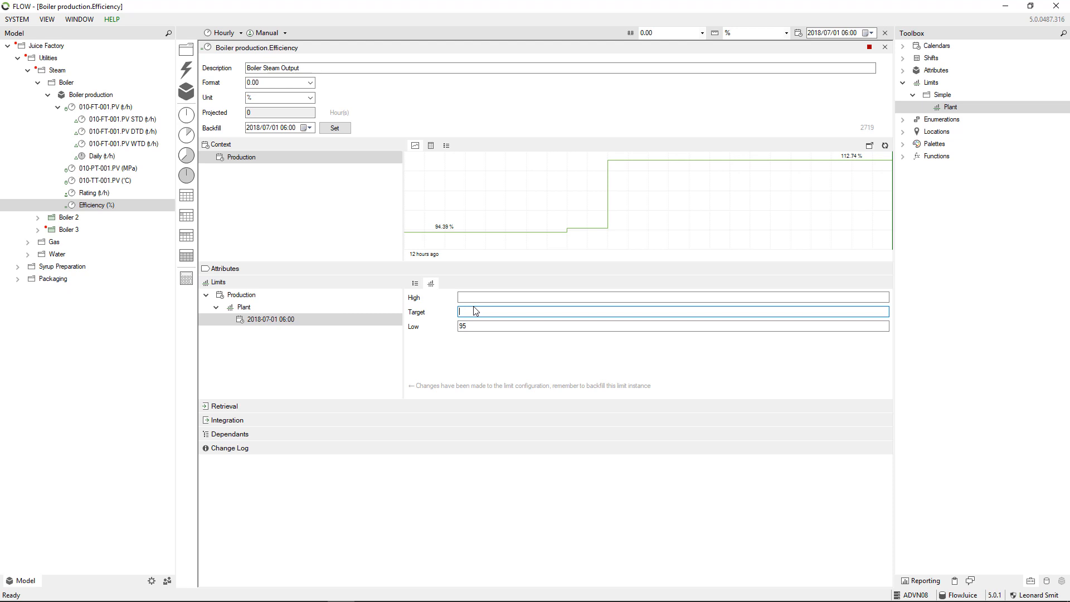
pyautogui.click(464, 326)
pyautogui.doubleClick(463, 326)
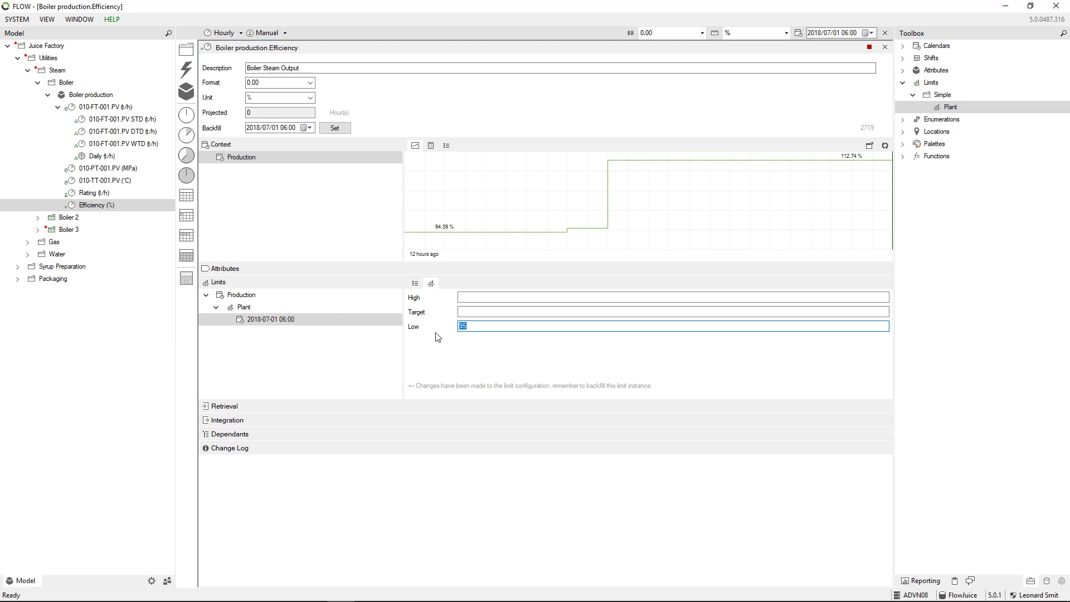
pyautogui.rightClick(291, 319)
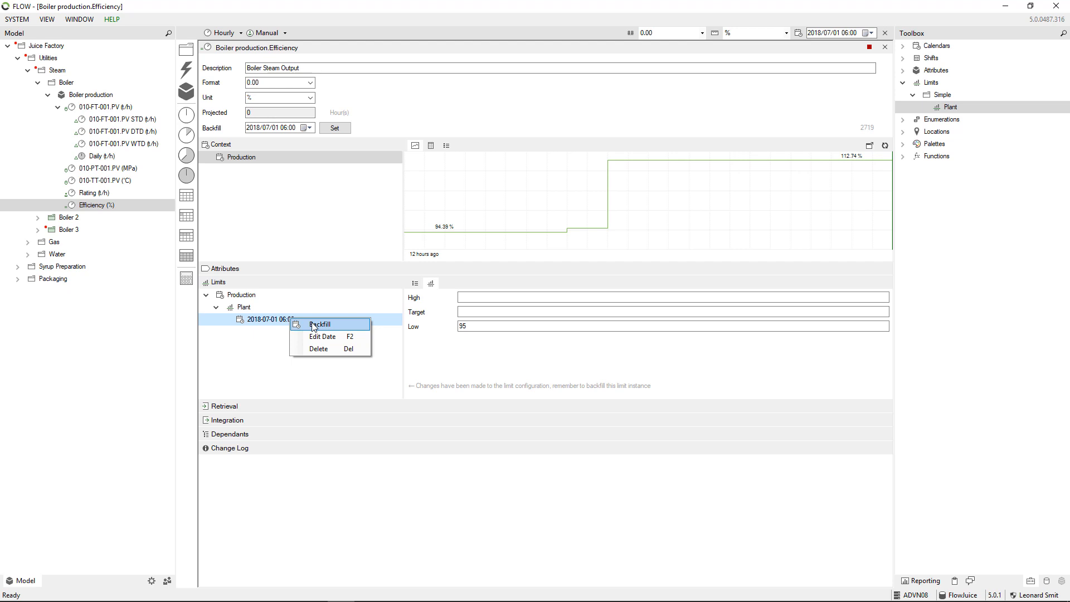
pyautogui.click(313, 325)
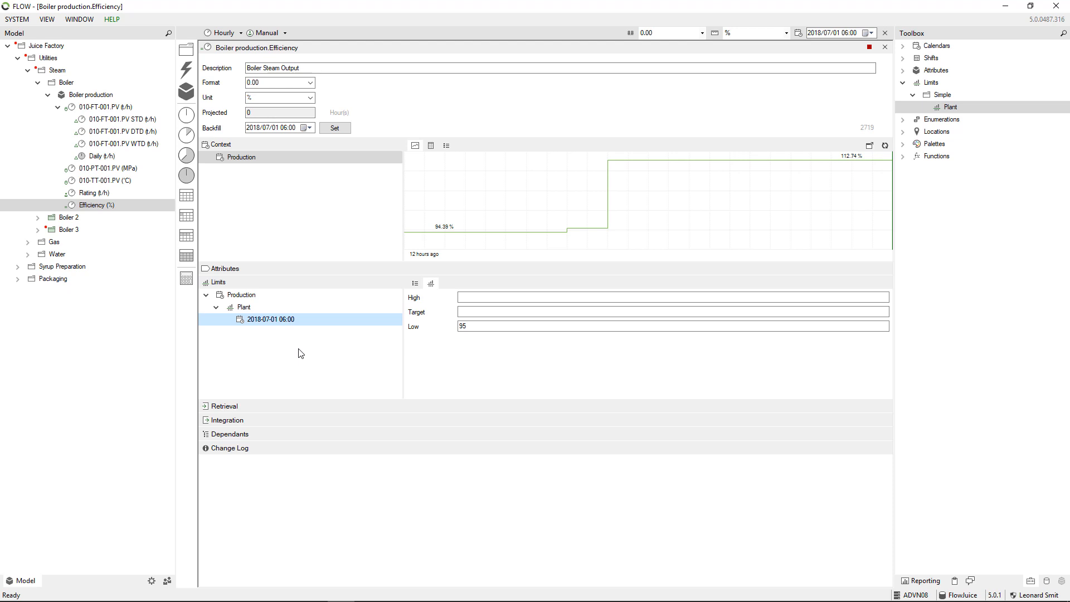
# Close the Efficiency measure, open the dashboard's Time Based Table, and assign the Plant limit to its Efficiency row.
pyautogui.click(886, 49)
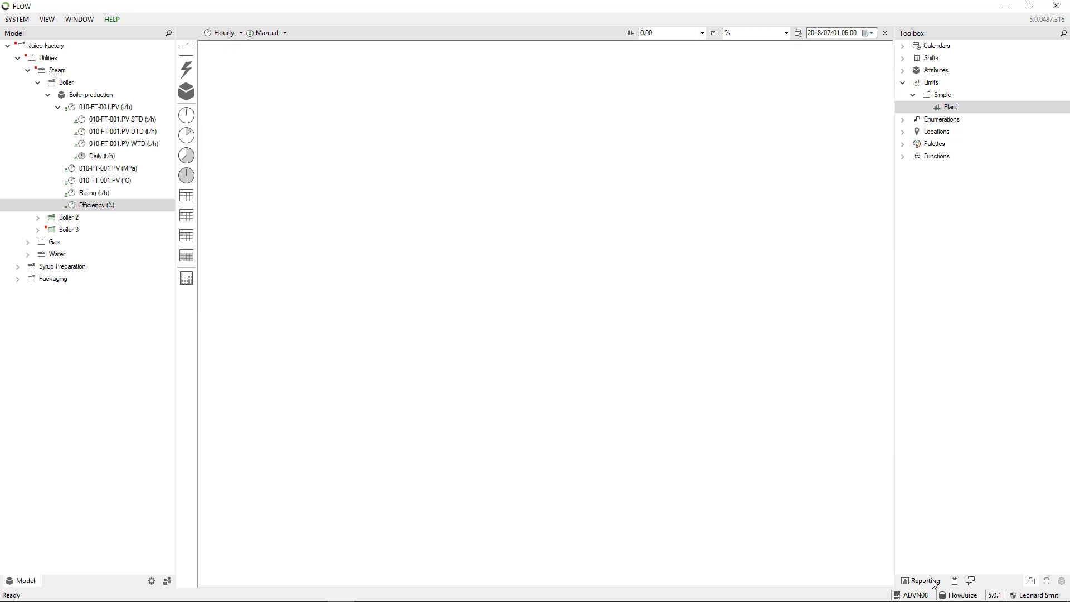
pyautogui.click(936, 579)
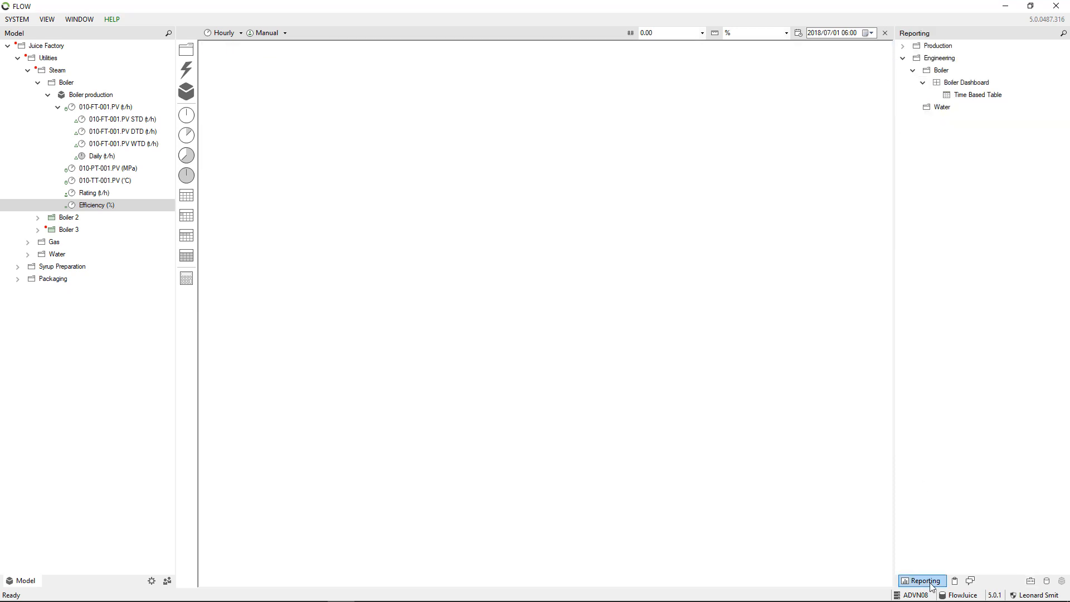
pyautogui.doubleClick(966, 98)
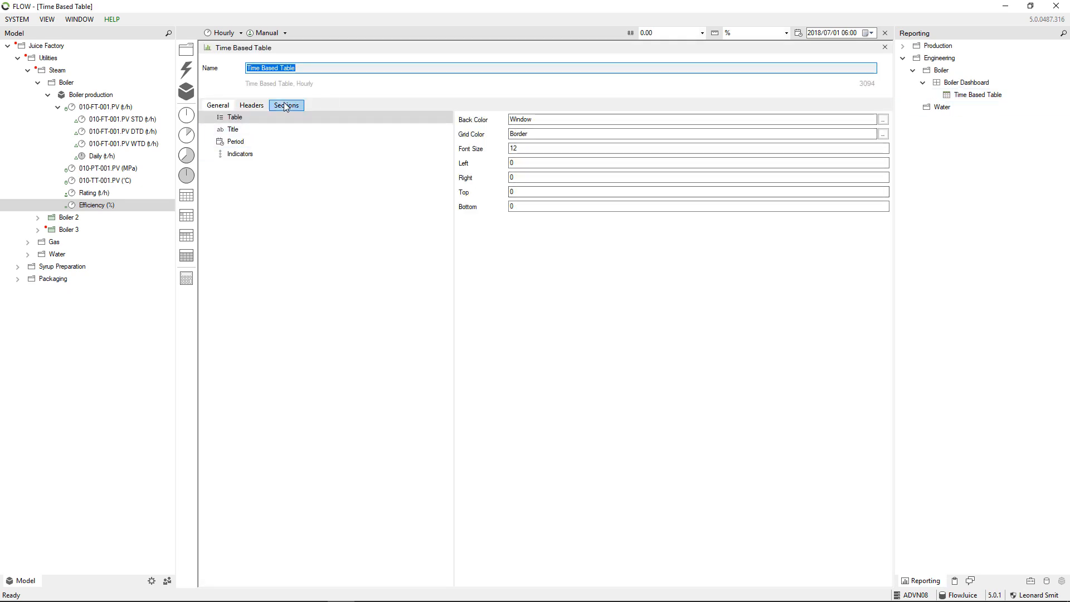
pyautogui.click(286, 106)
pyautogui.click(312, 181)
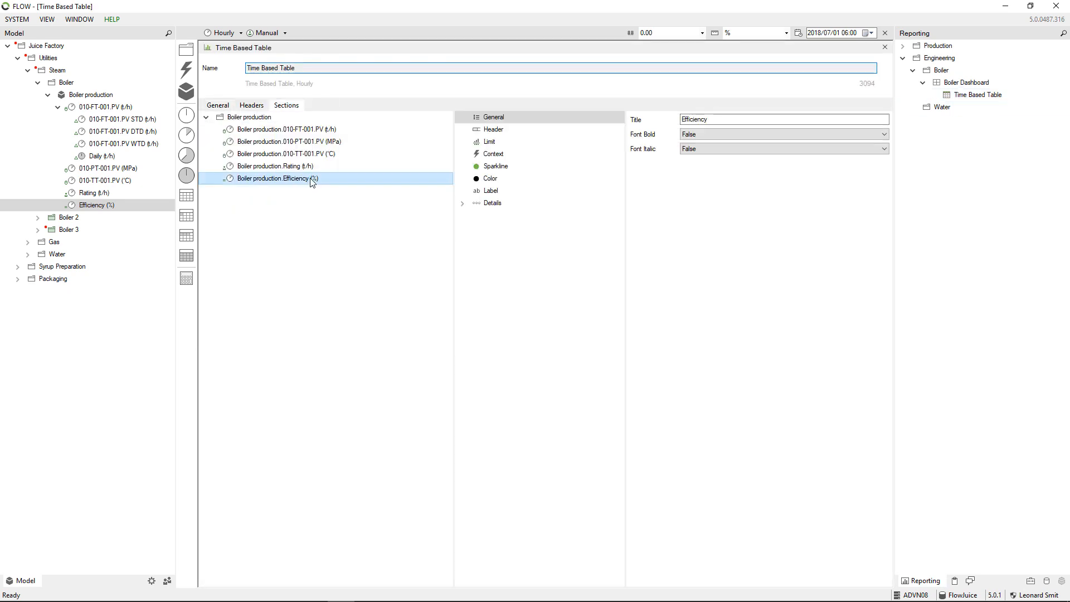
pyautogui.click(490, 142)
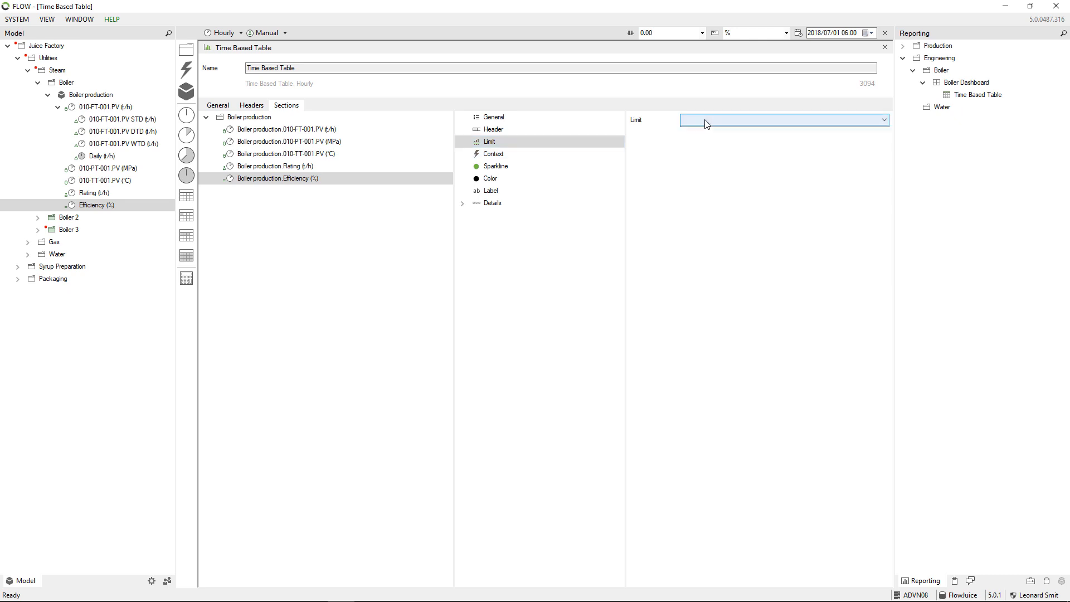
pyautogui.click(706, 124)
pyautogui.click(707, 140)
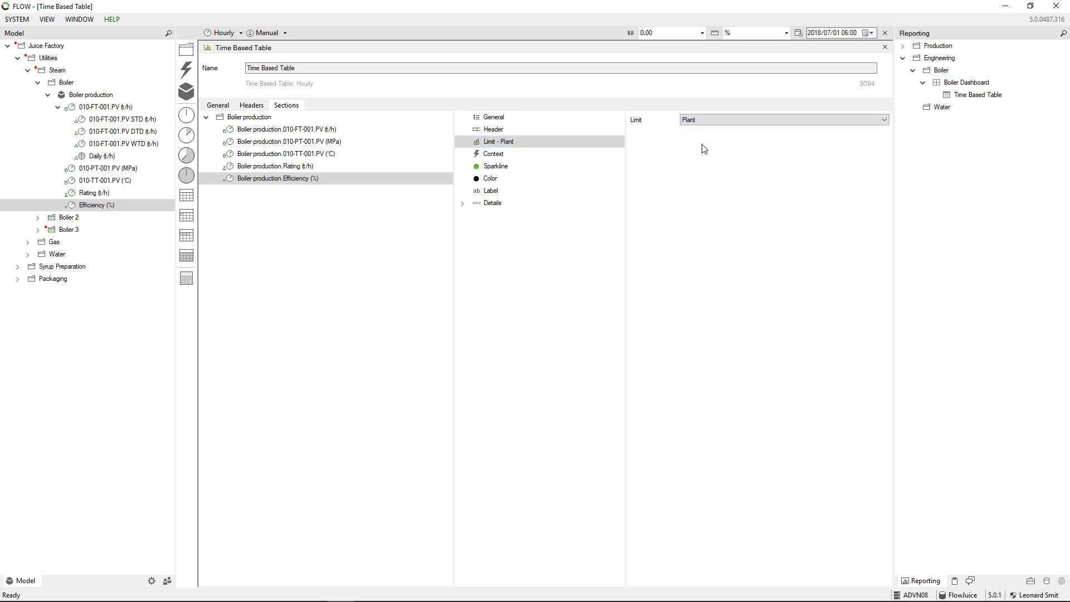
# Add a Limit Color Provider to the Efficiency row's color settings.
pyautogui.rightClick(489, 180)
pyautogui.moveTo(508, 185)
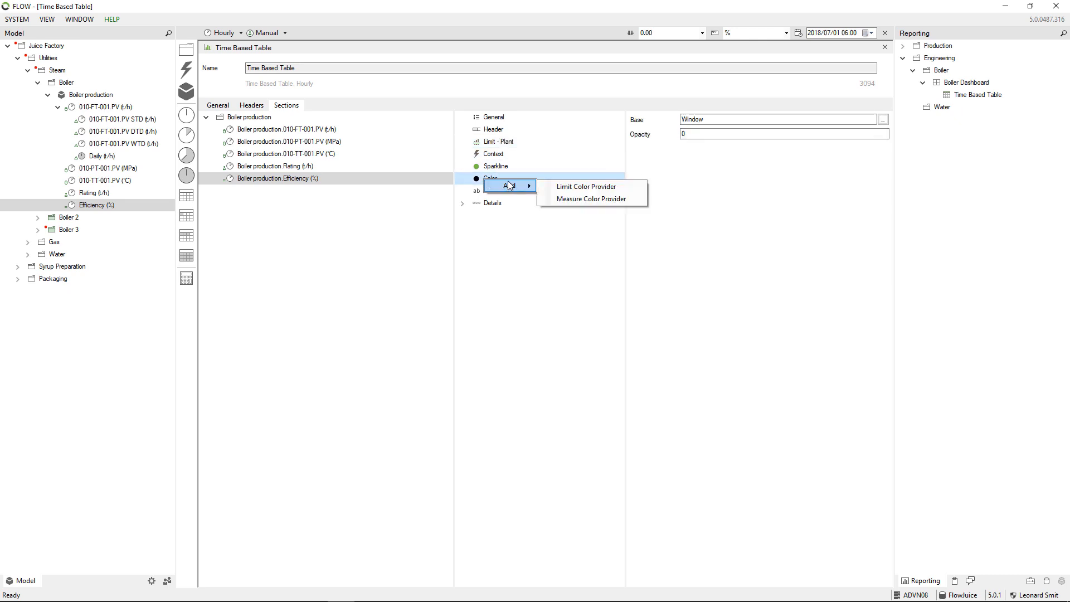
pyautogui.click(597, 195)
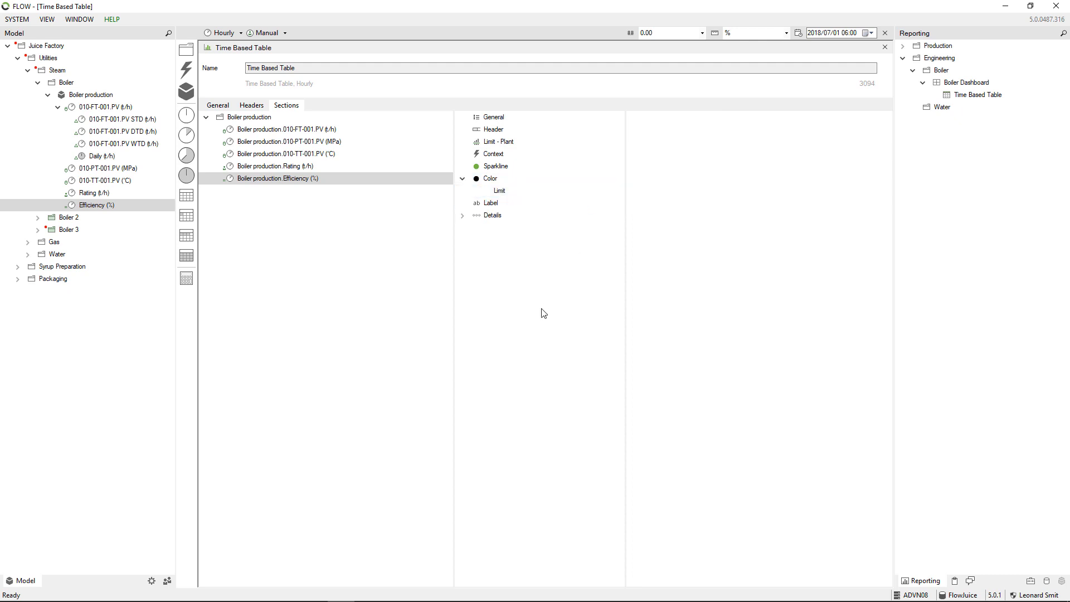
# Switch to the dashboard in Chrome, reload it, and examine the Efficiency row's limit coloring across the hourly values.
pyautogui.moveTo(292, 595)
pyautogui.click(259, 591)
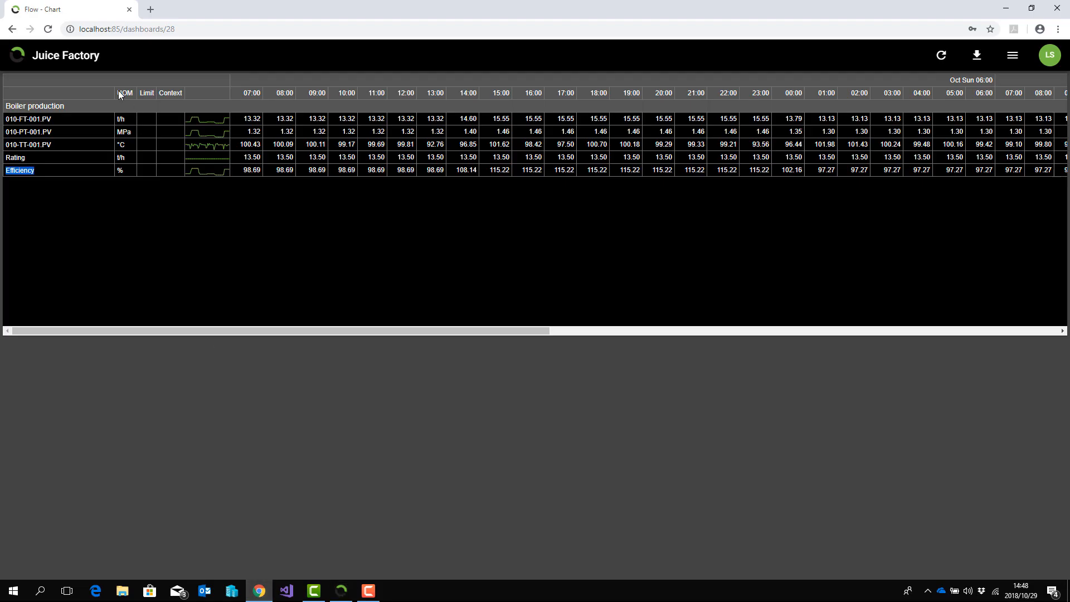
pyautogui.click(53, 34)
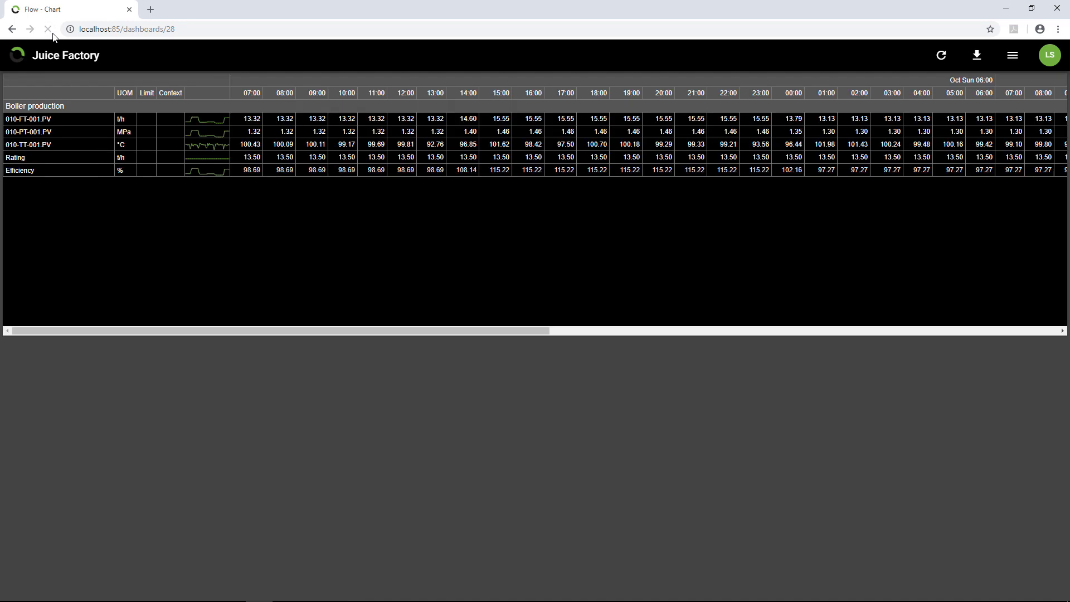
pyautogui.moveTo(174, 331); pyautogui.dragTo(617, 333)
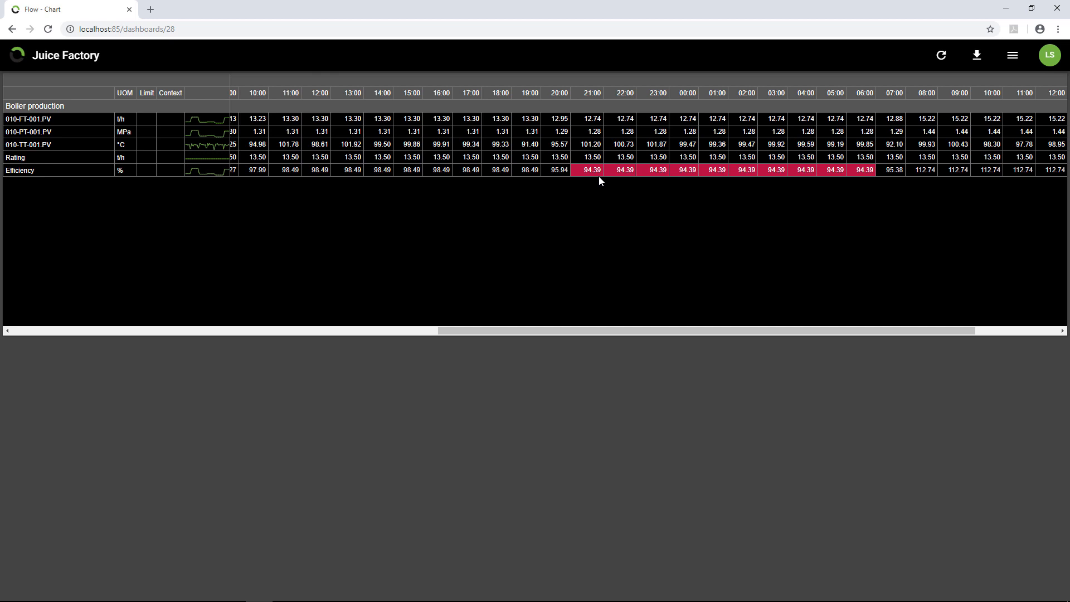
pyautogui.moveTo(743, 333); pyautogui.dragTo(296, 321)
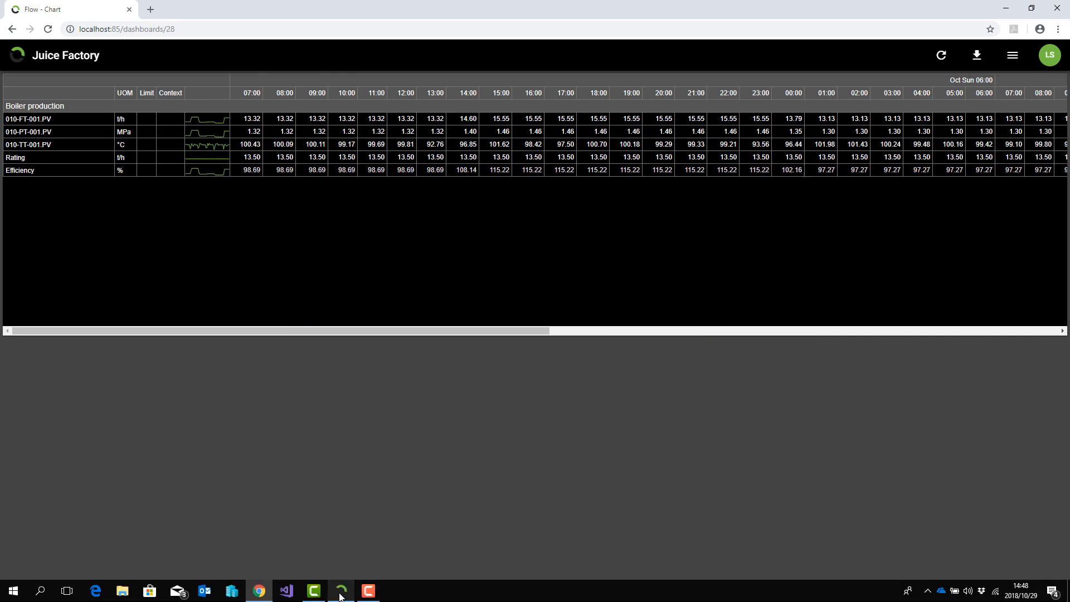
# Switch back to the FLOW configuration tool and add a Measure Color Provider to the 010-FT-001.PV row's color settings.
pyautogui.click(341, 595)
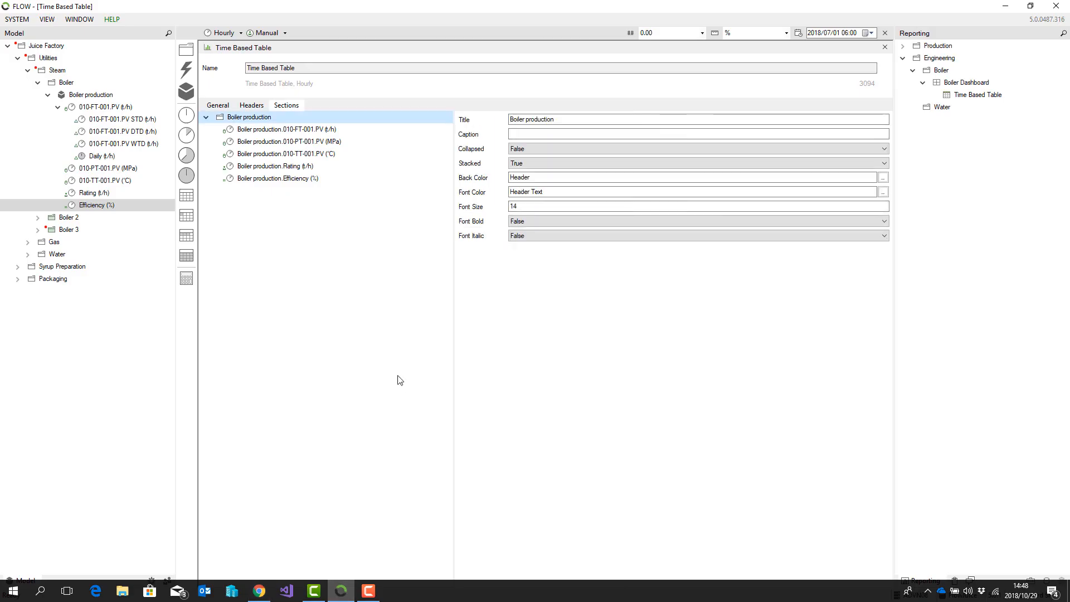
pyautogui.click(304, 132)
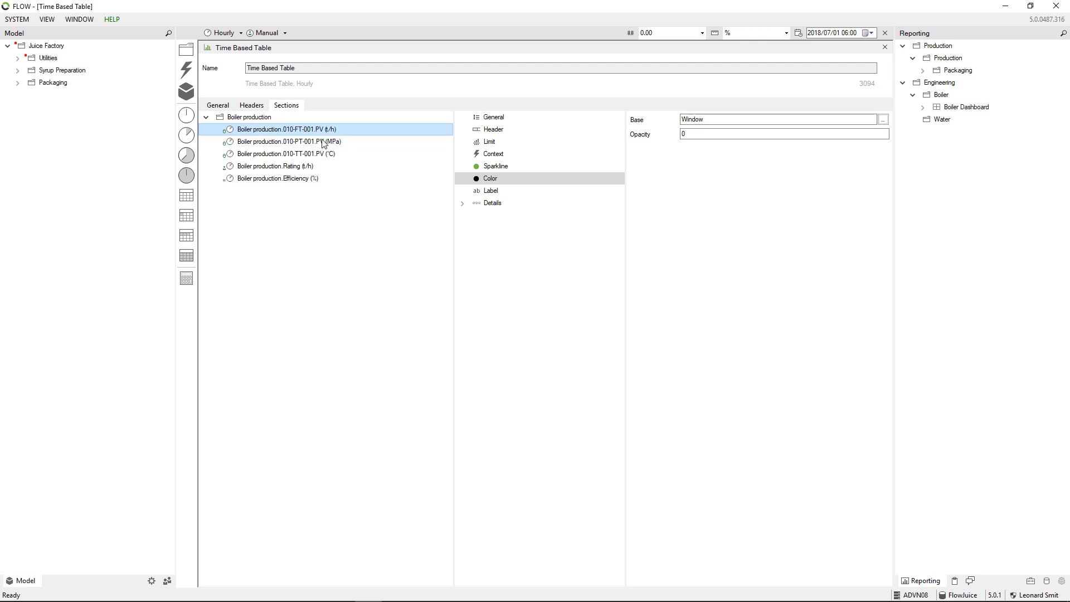
pyautogui.rightClick(493, 181)
pyautogui.moveTo(517, 189)
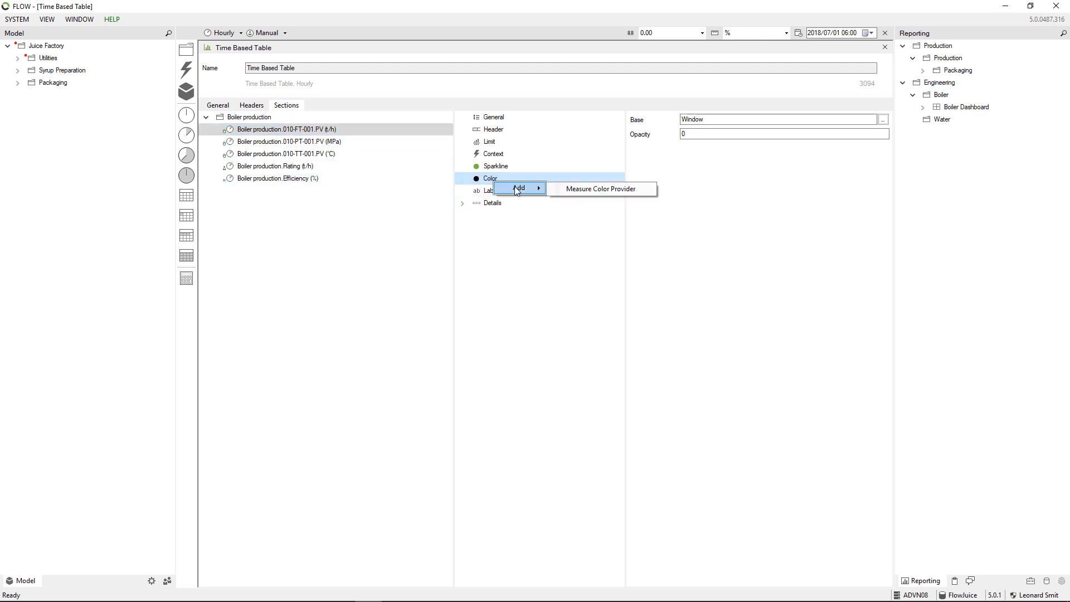
pyautogui.click(597, 190)
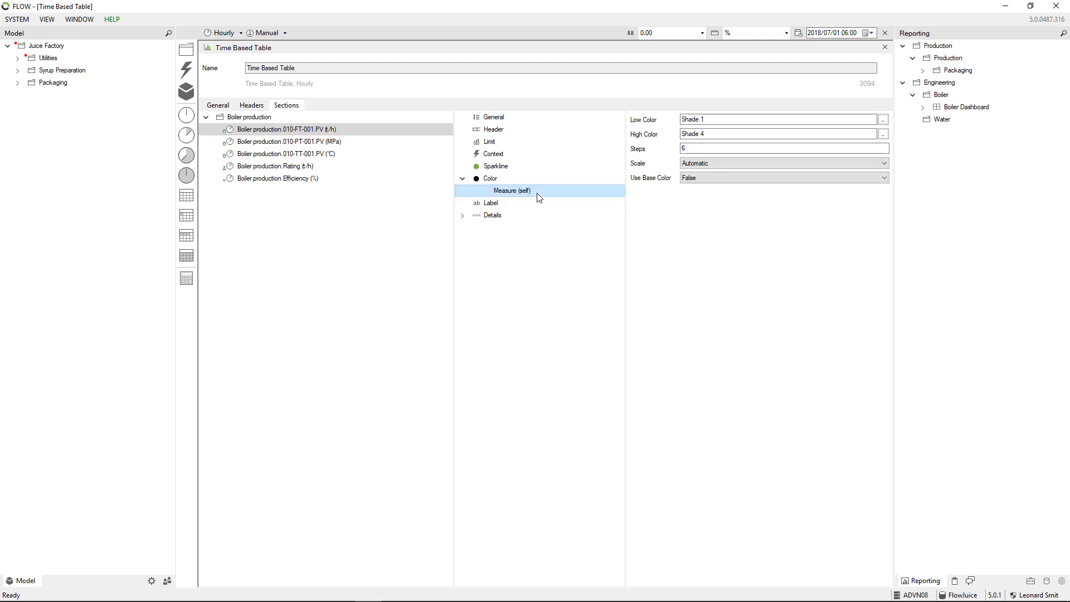
# Set the color provider's low color to red Shade 11 and its high color to dark green Shade 5.
pyautogui.click(883, 120)
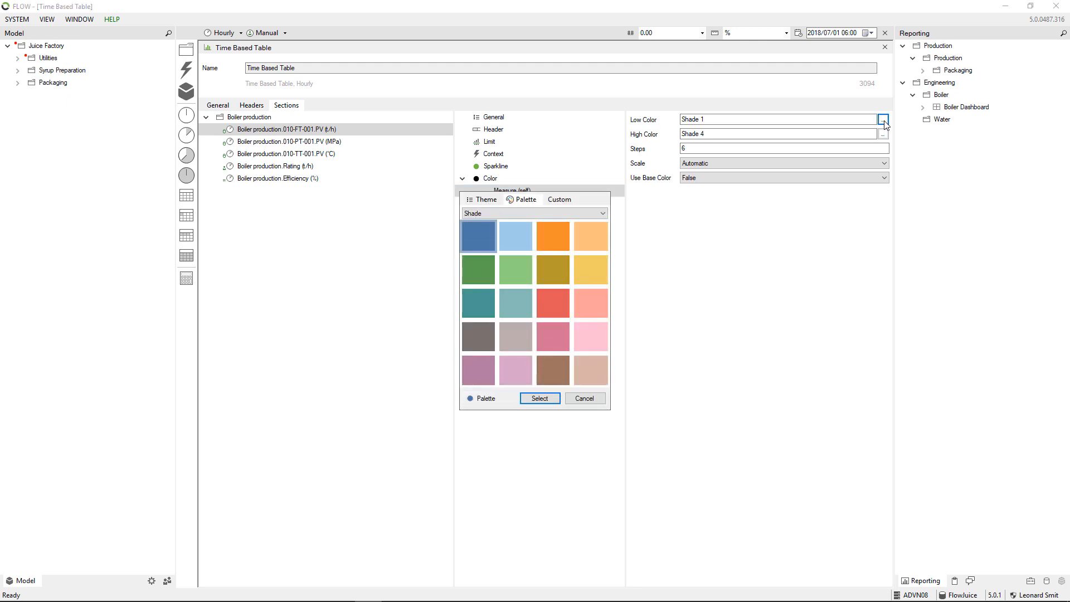
pyautogui.click(563, 306)
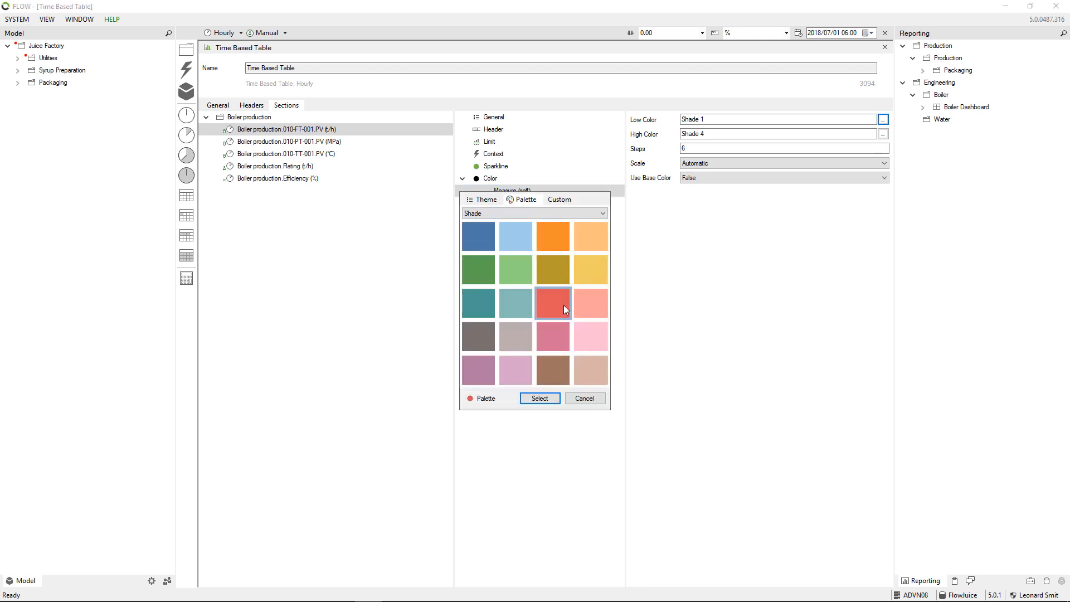
pyautogui.click(540, 398)
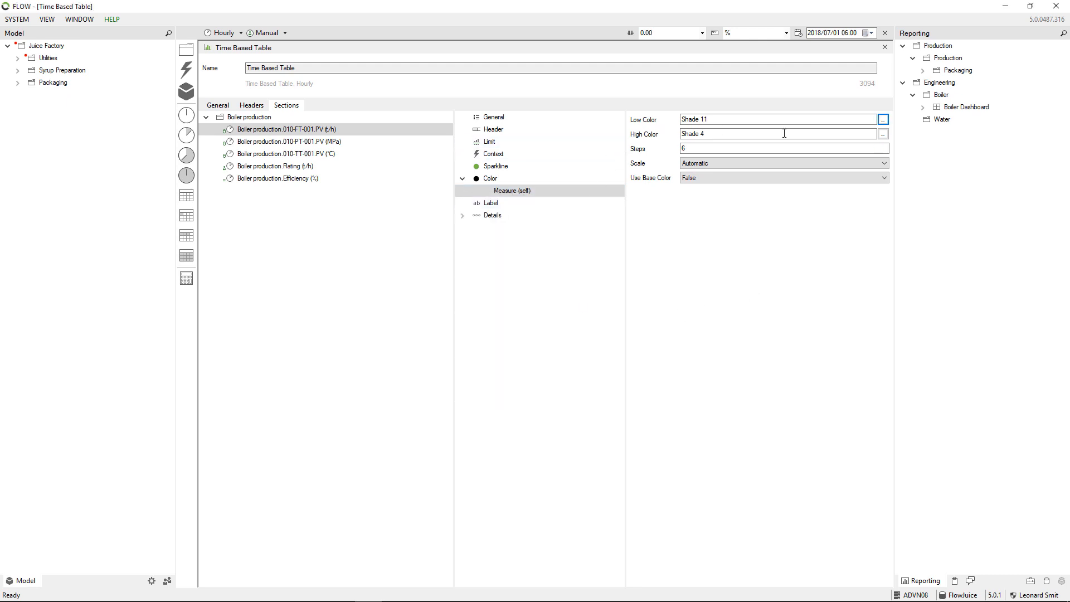
pyautogui.click(883, 135)
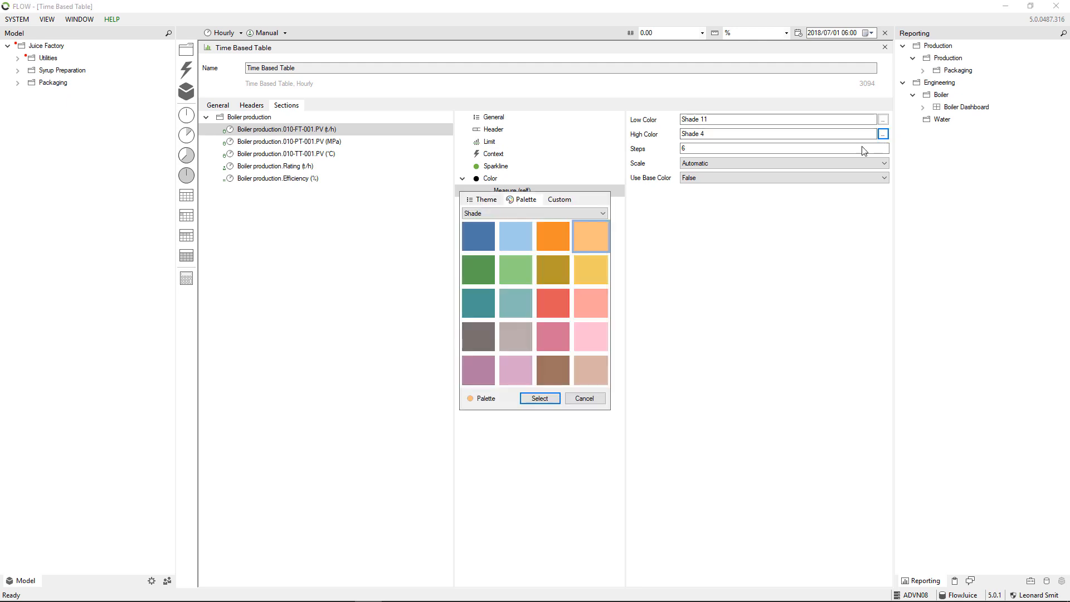
pyautogui.click(476, 272)
pyautogui.click(539, 397)
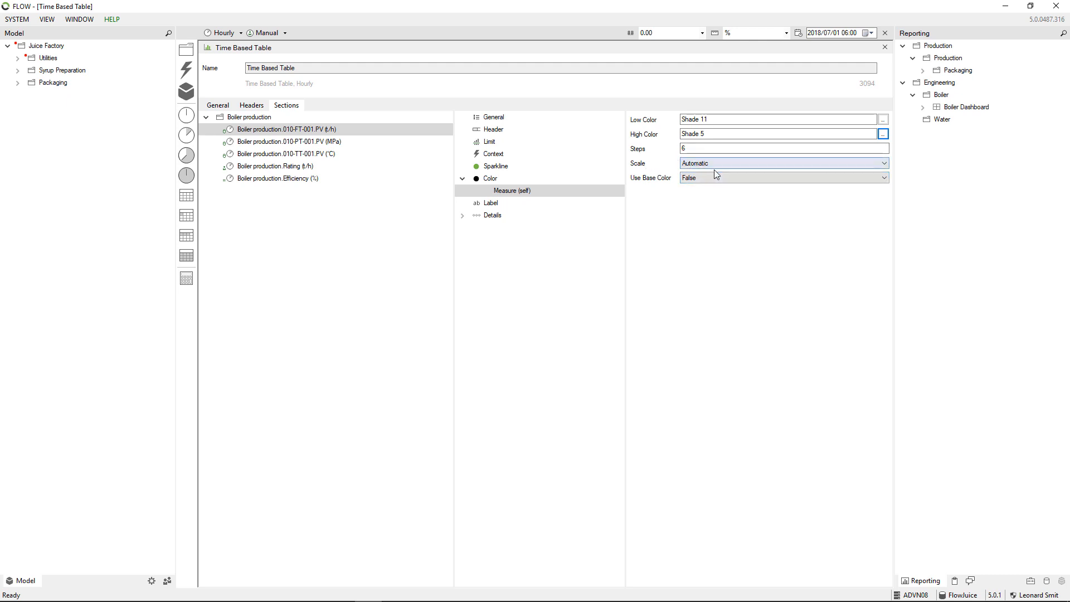
# Try the Specific scale for the measure color provider and return the scale to Automatic.
pyautogui.click(731, 165)
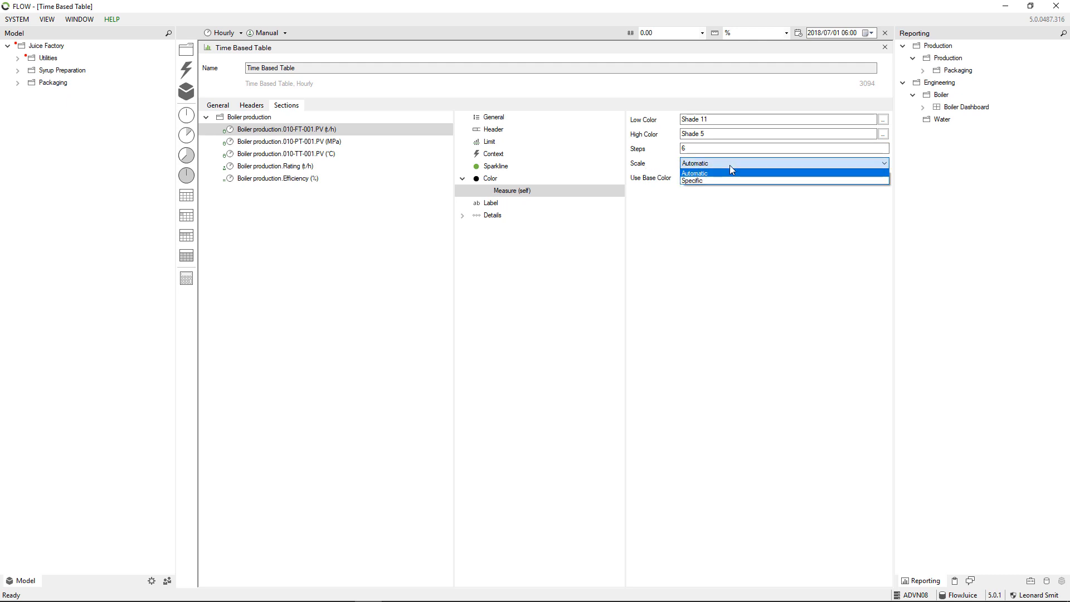
pyautogui.click(712, 179)
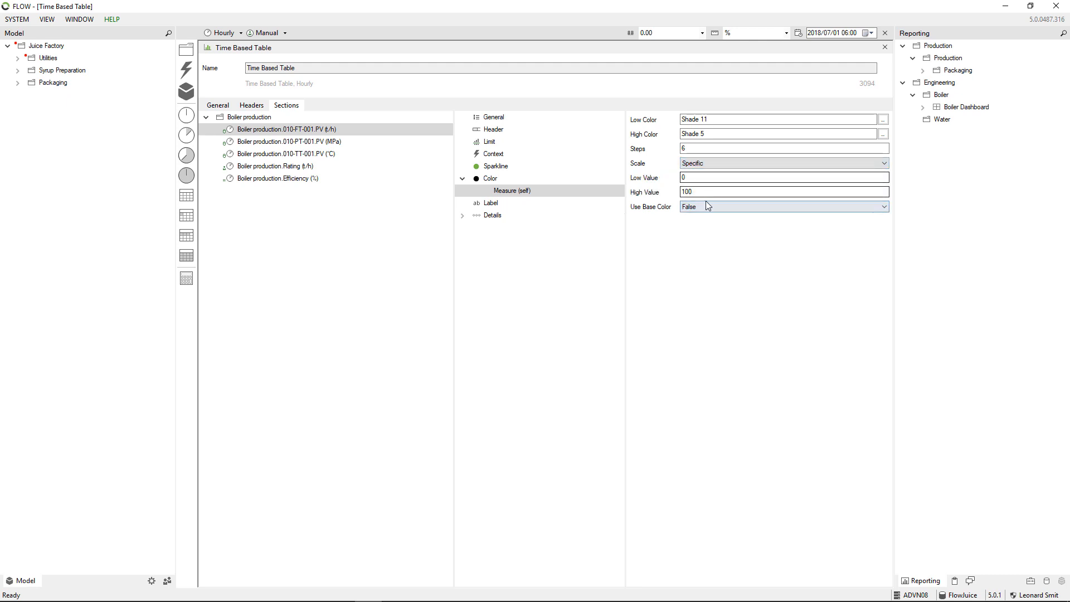
pyautogui.click(701, 162)
pyautogui.click(702, 173)
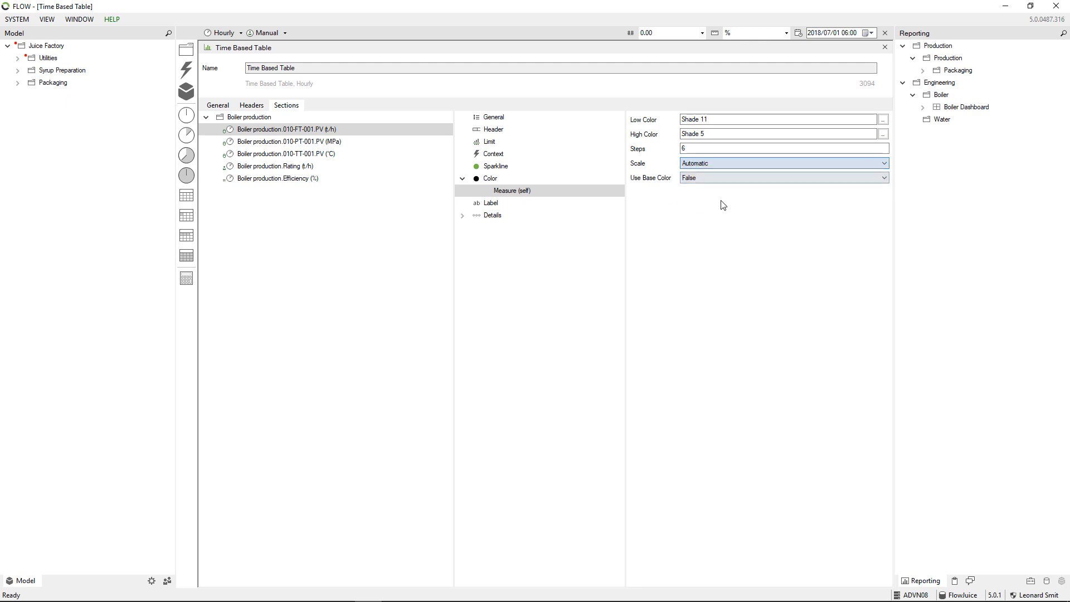
# Switch to the Chrome dashboard and examine the 010-FT-001.PV row's color gradient across the full period.
pyautogui.click(527, 303)
pyautogui.click(375, 325)
pyautogui.moveTo(179, 598)
pyautogui.click(271, 590)
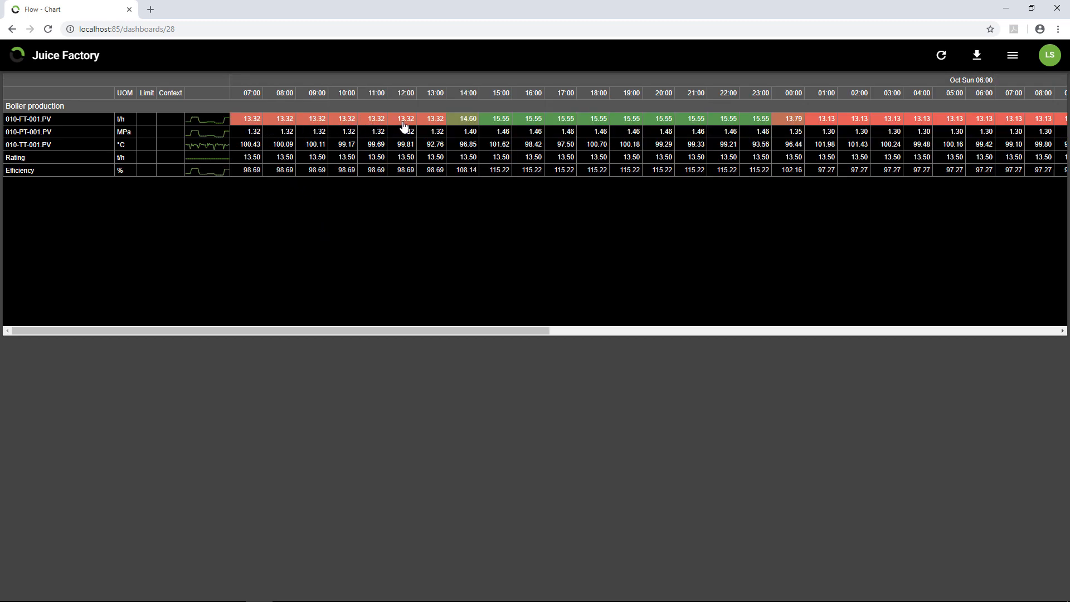
pyautogui.moveTo(380, 334); pyautogui.dragTo(901, 313)
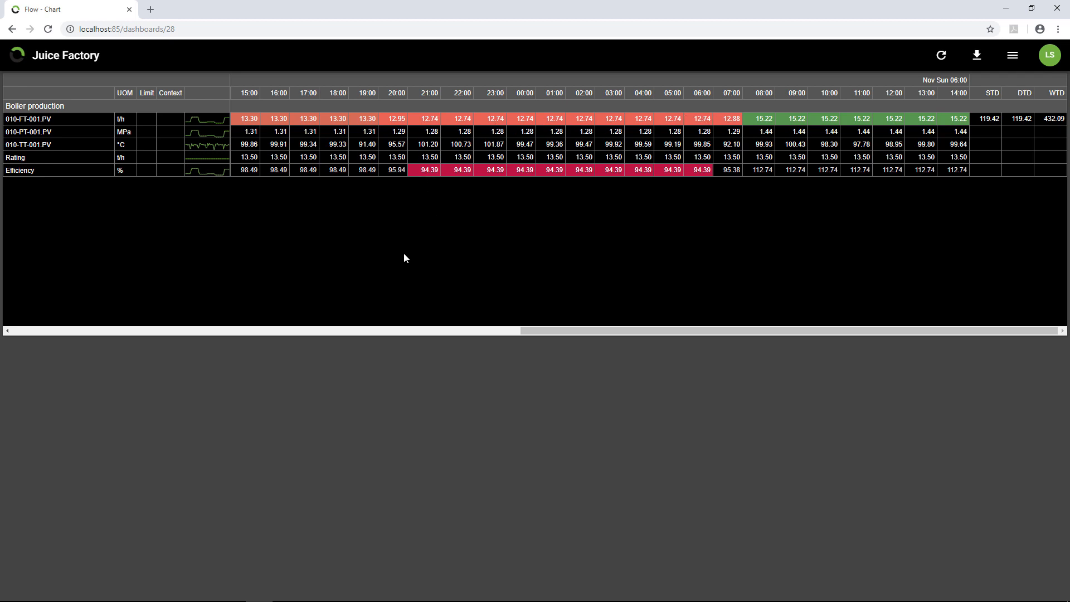
# Add the comment "Coal Quality bad" to the Efficiency value for the 20:00 to 21:00 period.
pyautogui.click(426, 173)
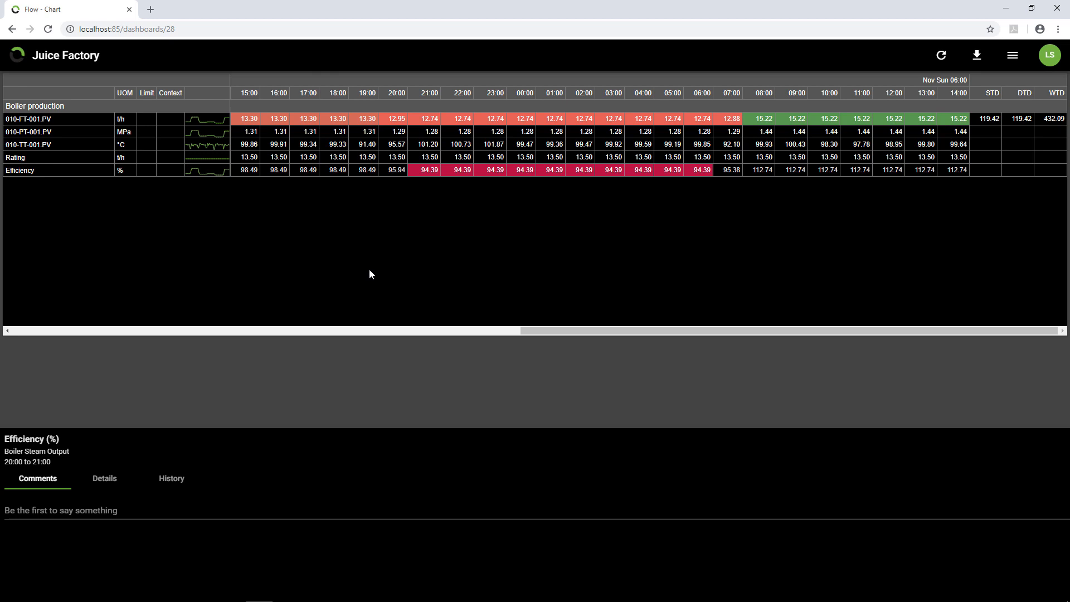
pyautogui.click(50, 509)
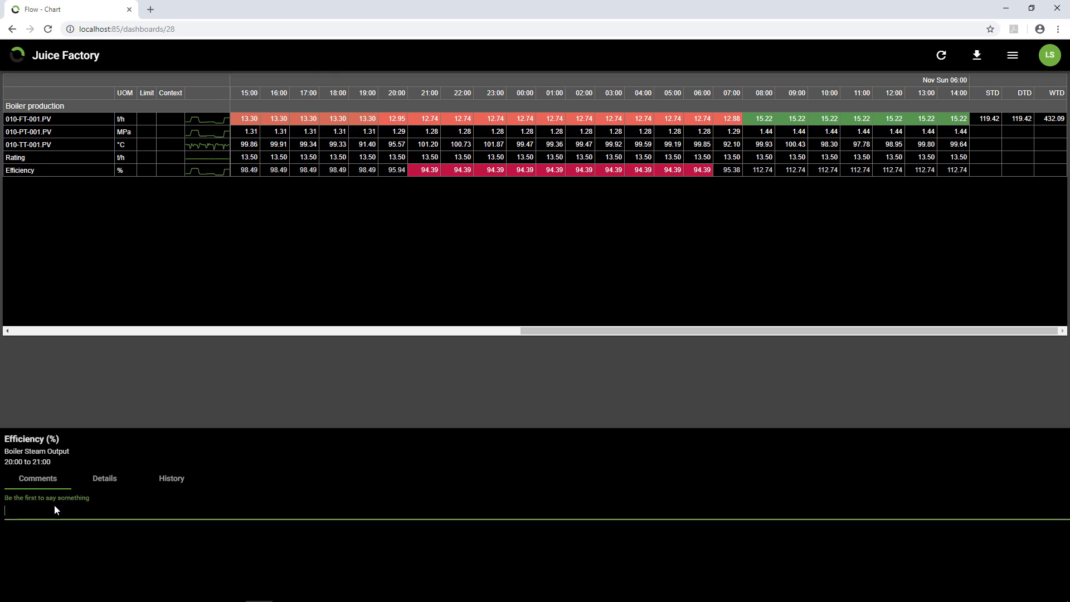
pyautogui.write('Coal Quli')
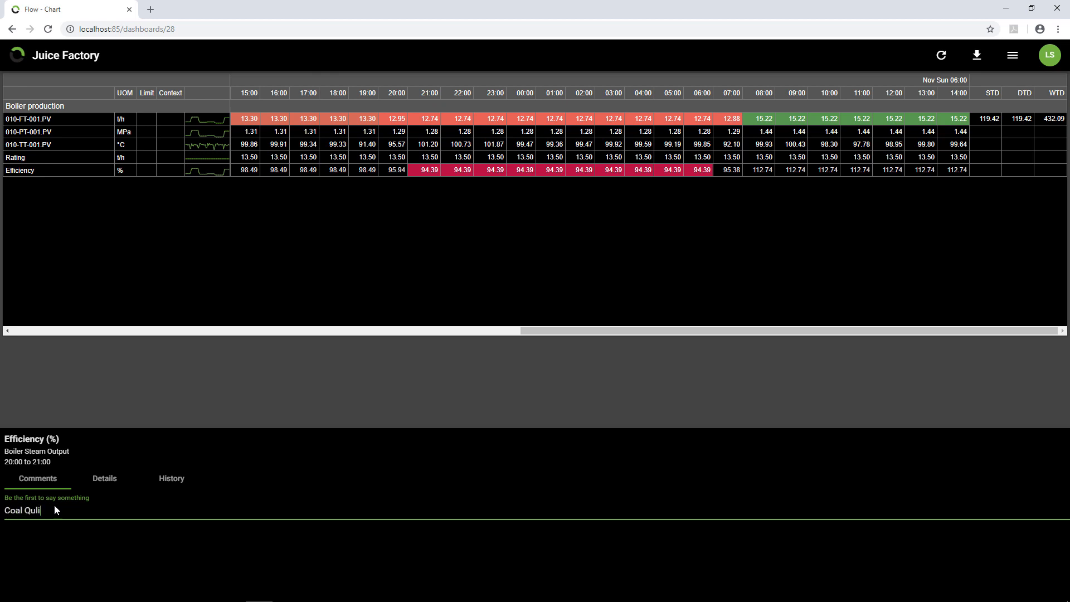
pyautogui.write('ty bad')
pyautogui.press('BackSpace')
pyautogui.press('BackSpace')
pyautogui.write('ad')
pyautogui.press('Return')
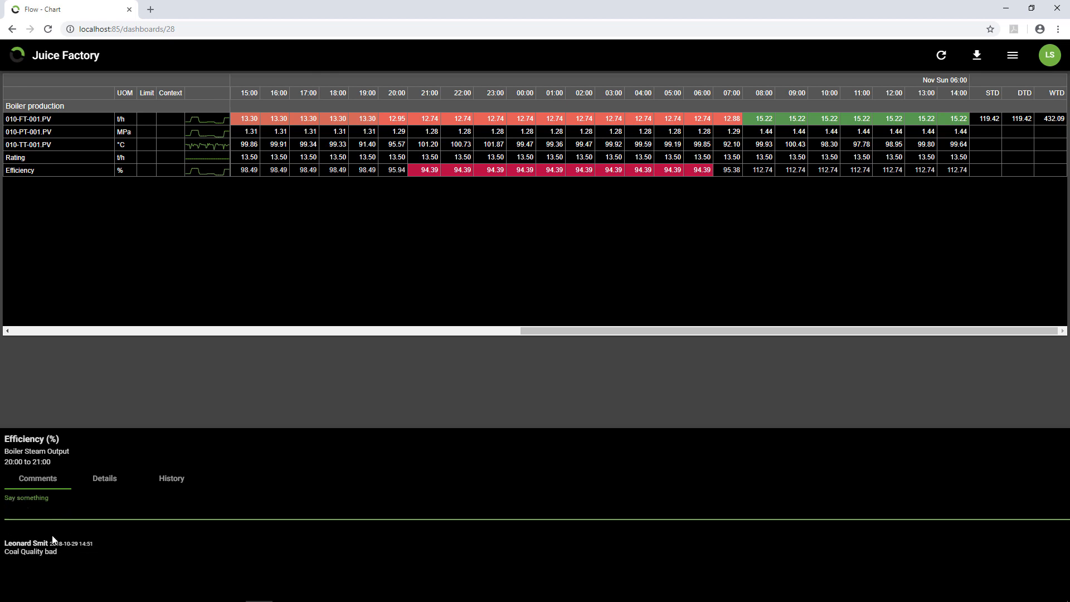
# Examine the 20:00 to 21:00 Efficiency value's calculation details, its 010-FT-001.PV source and its version history.
pyautogui.click(105, 485)
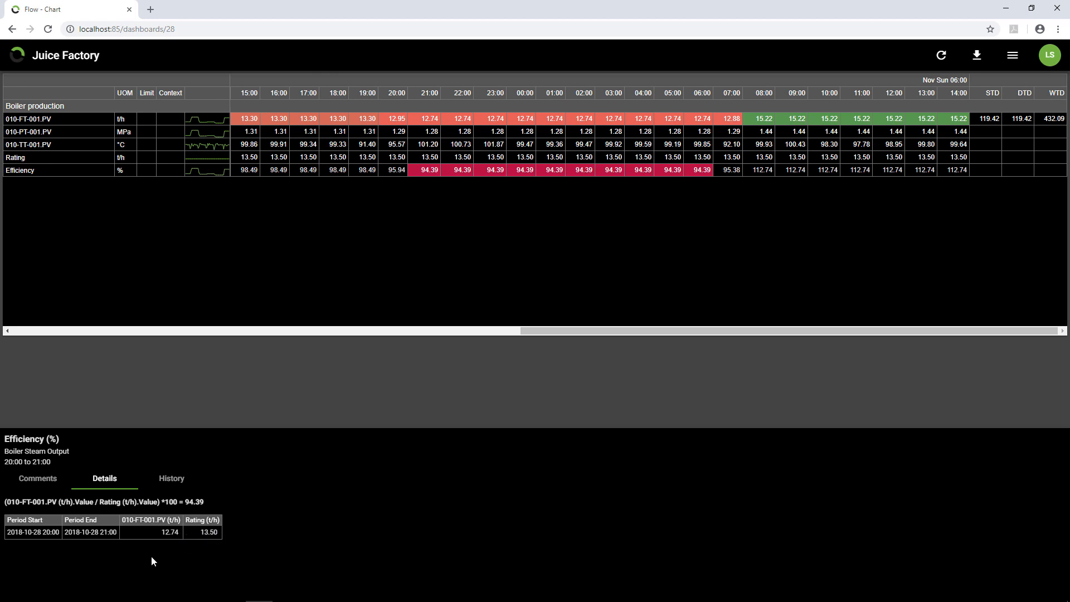
pyautogui.click(167, 535)
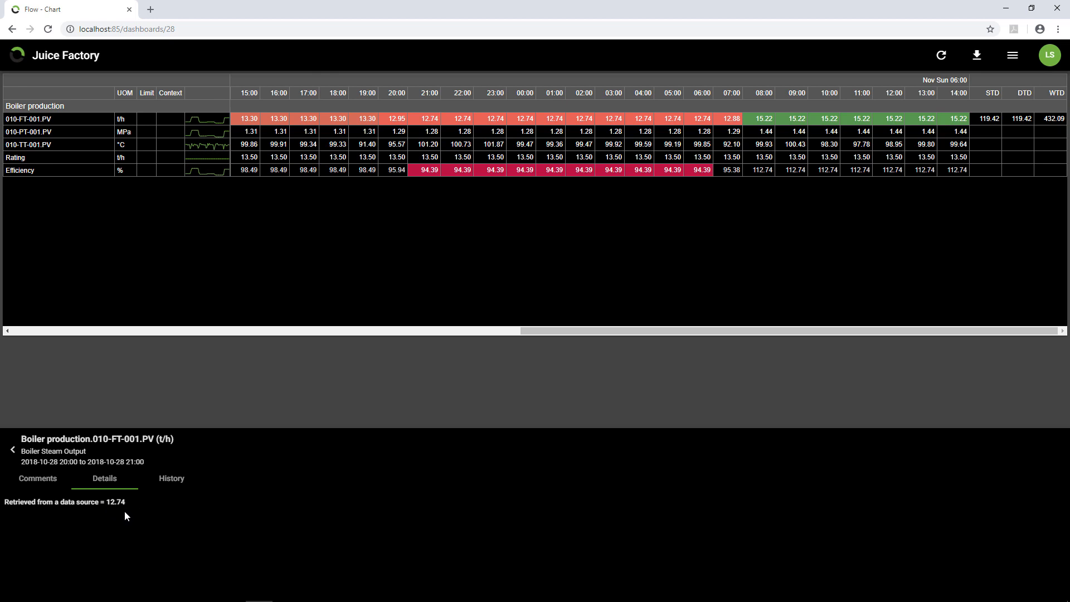
pyautogui.click(174, 485)
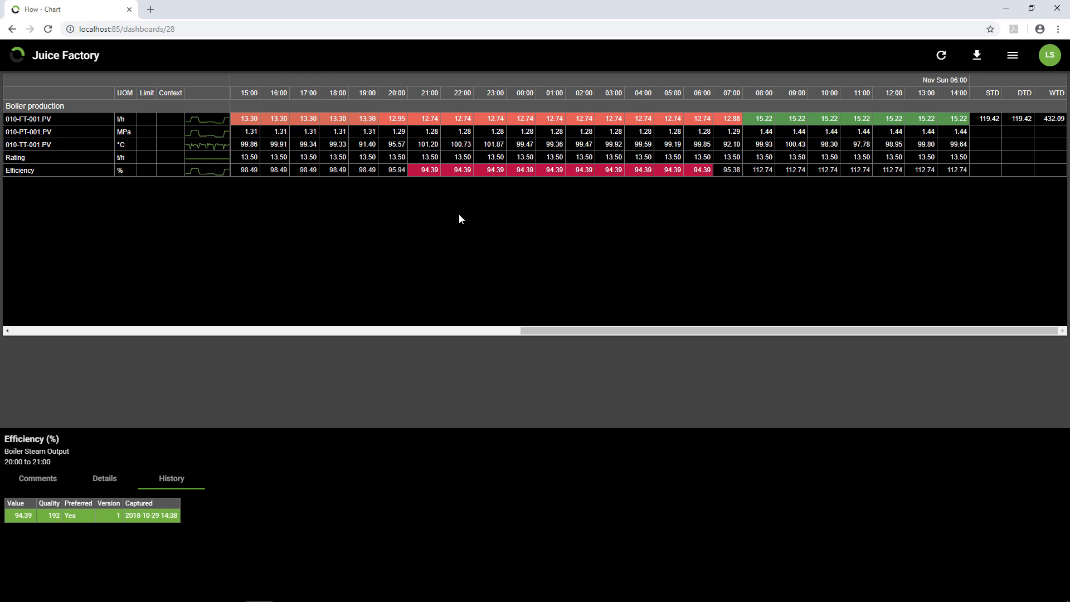
pyautogui.click(459, 215)
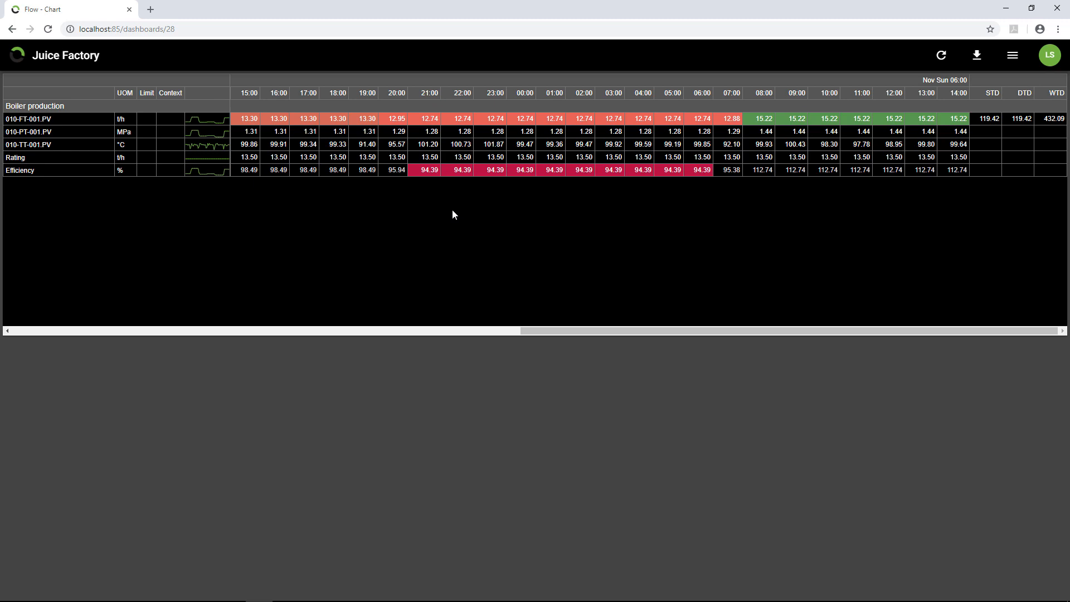
# Switch to the FLOW configuration tool, close the time based table and Boiler Dashboard editors, and open the Boiler Form for editing.
pyautogui.click(371, 594)
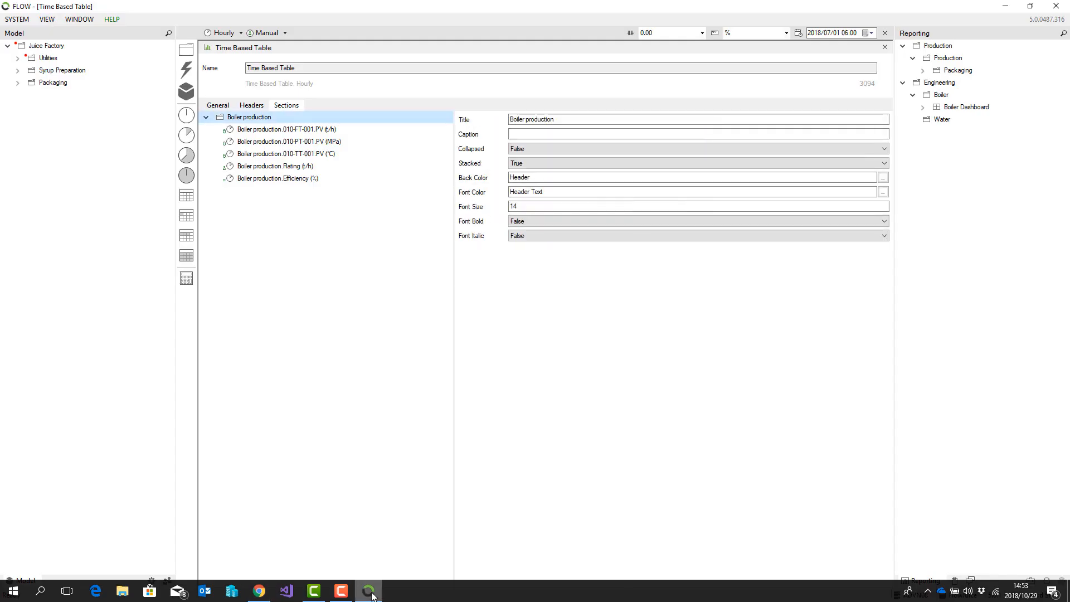
pyautogui.click(884, 47)
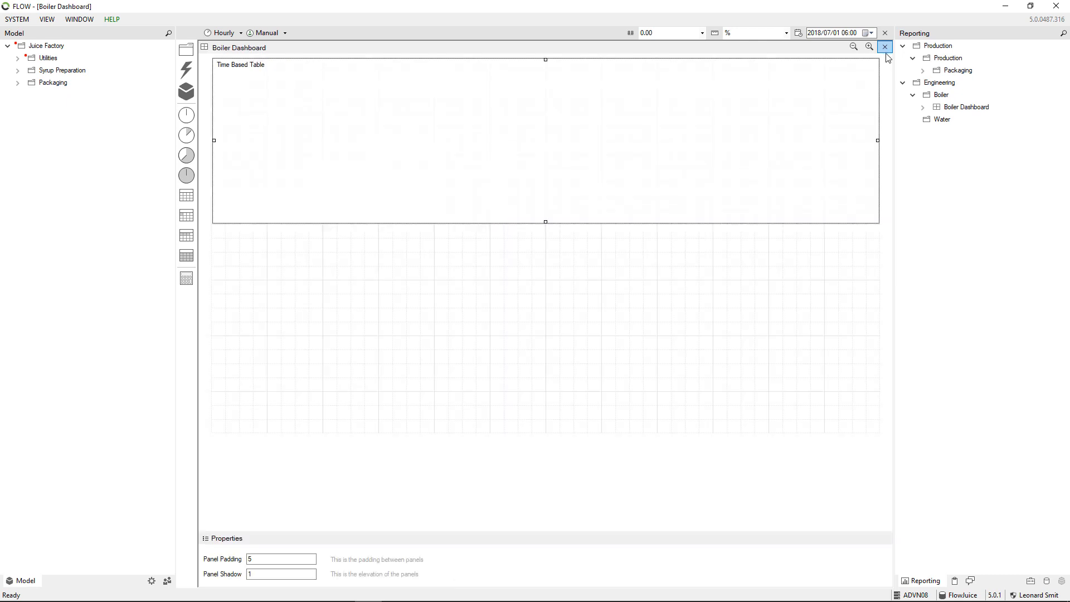
pyautogui.click(884, 44)
pyautogui.click(954, 581)
pyautogui.click(903, 46)
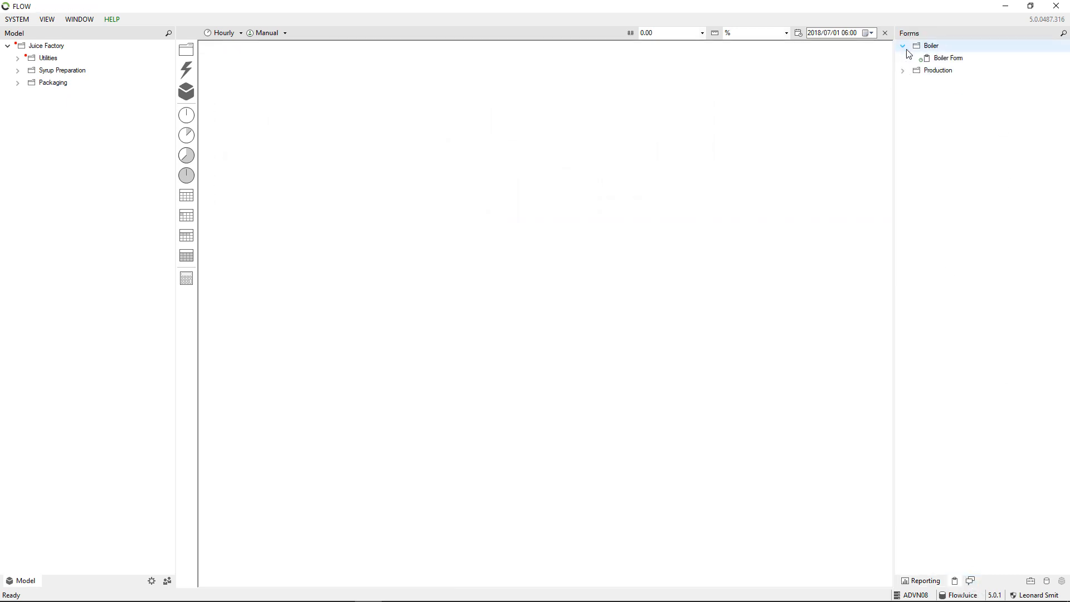
pyautogui.doubleClick(941, 58)
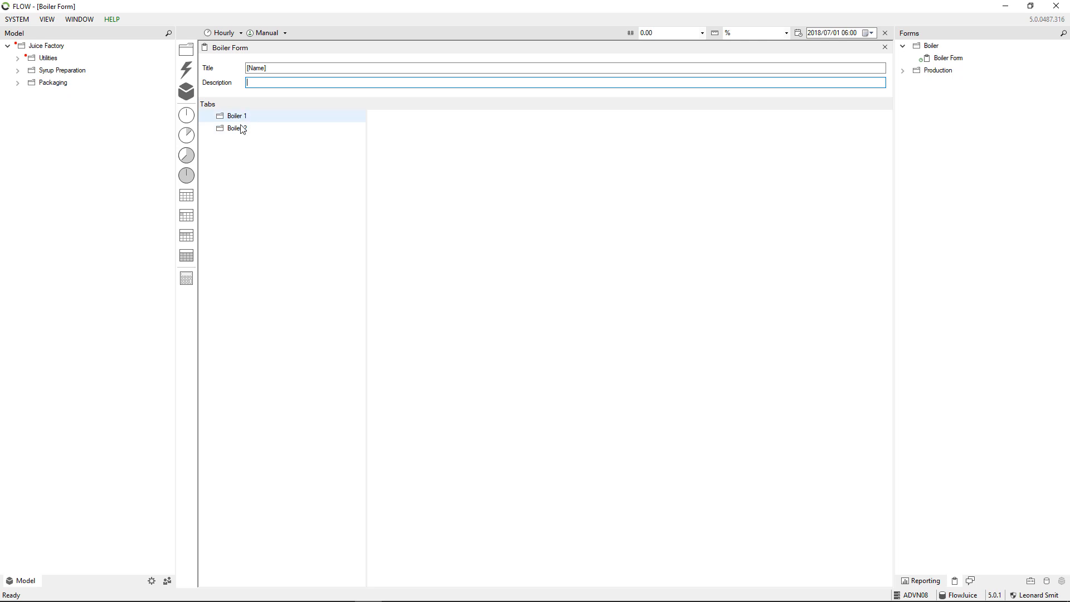
# Add the Boiler production measures, including Rating, Efficiency, the PV tags and the DTD, STD and WTD totals, to the form's Boiler 1 tab.
pyautogui.click(17, 58)
pyautogui.click(27, 70)
pyautogui.click(38, 82)
pyautogui.click(47, 95)
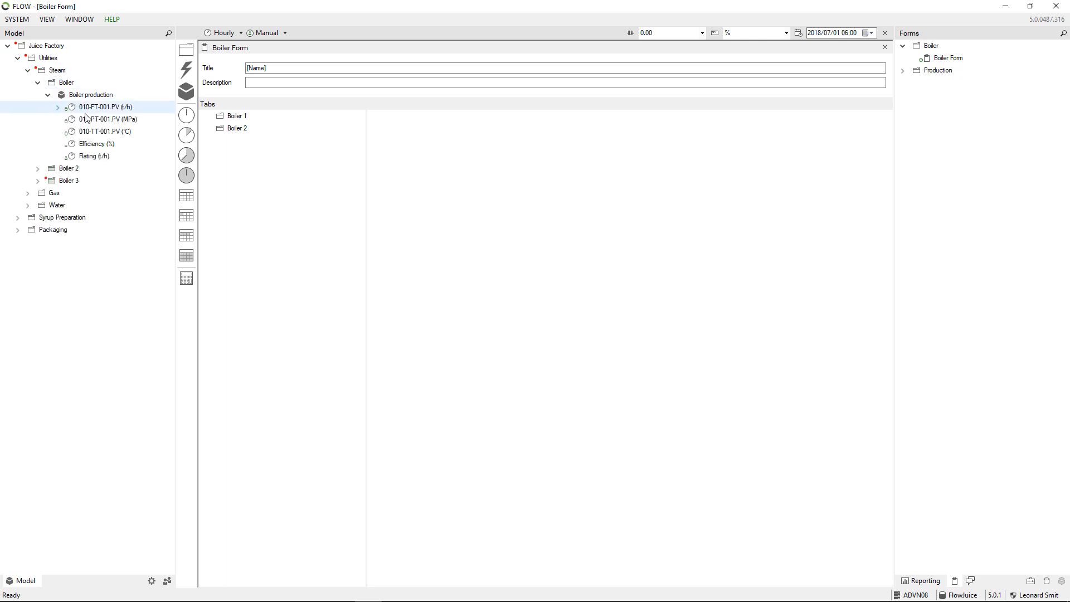
pyautogui.moveTo(78, 107); pyautogui.dragTo(234, 119)
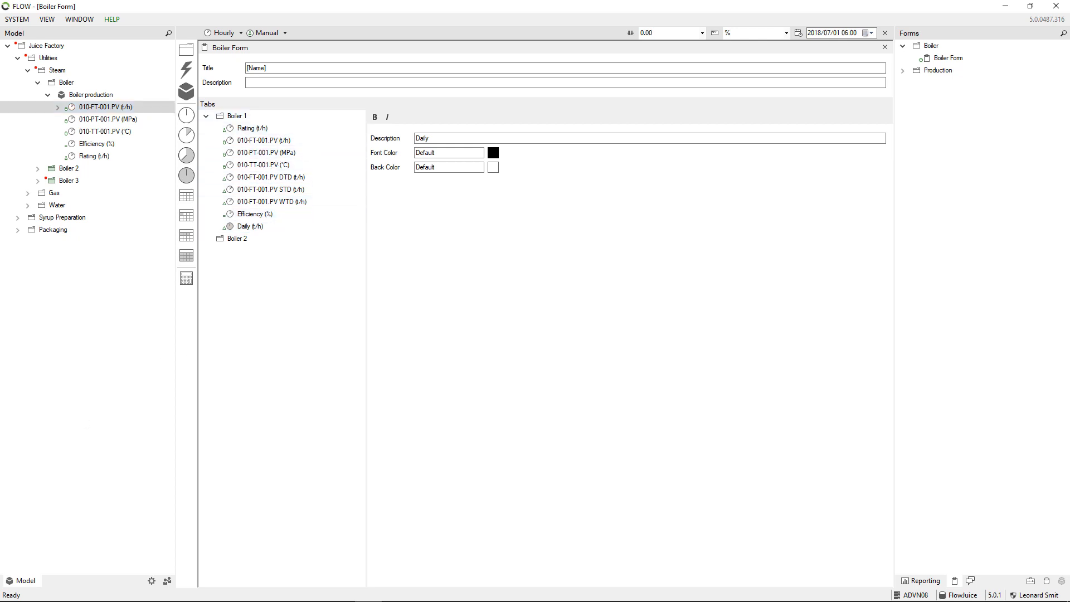
# Switch to Chrome, reload the page, and open the Boiler Form from the Boiler forms folder.
pyautogui.moveTo(134, 600)
pyautogui.click(260, 592)
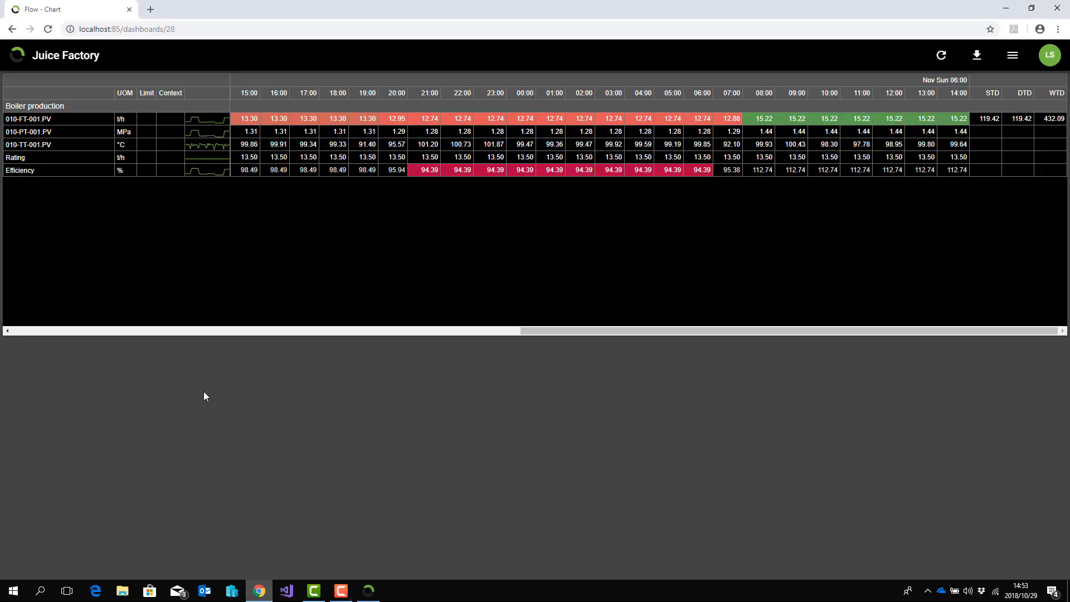
pyautogui.click(49, 31)
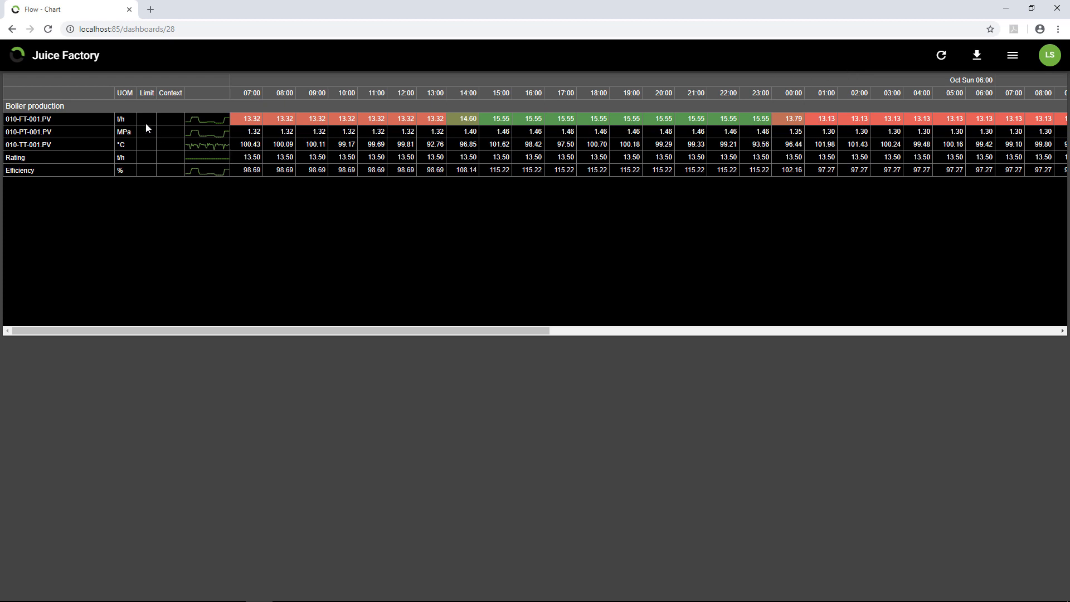
pyautogui.click(17, 60)
pyautogui.click(106, 92)
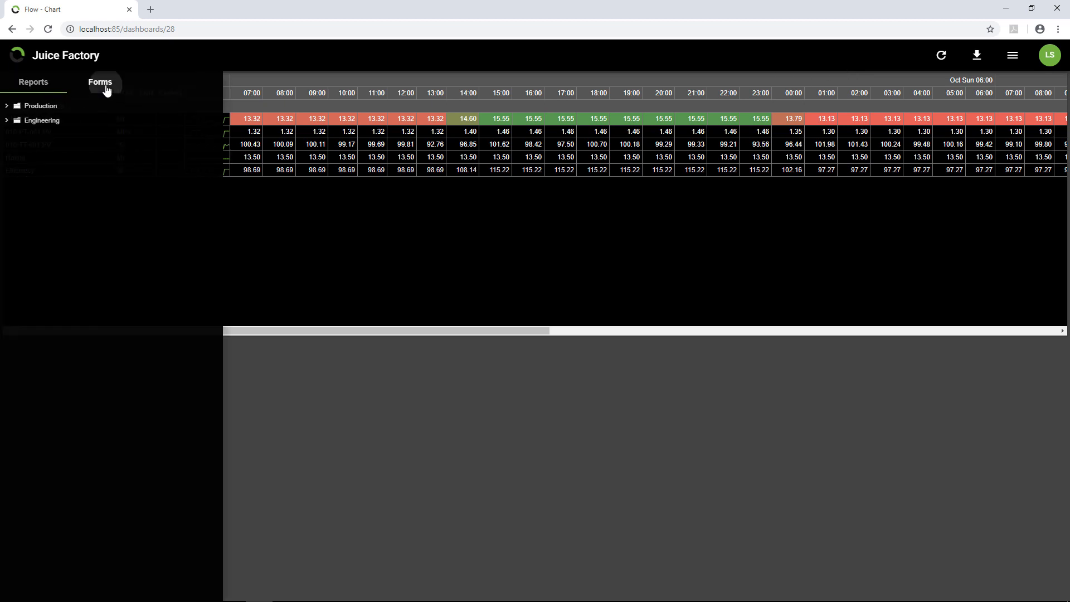
pyautogui.click(6, 105)
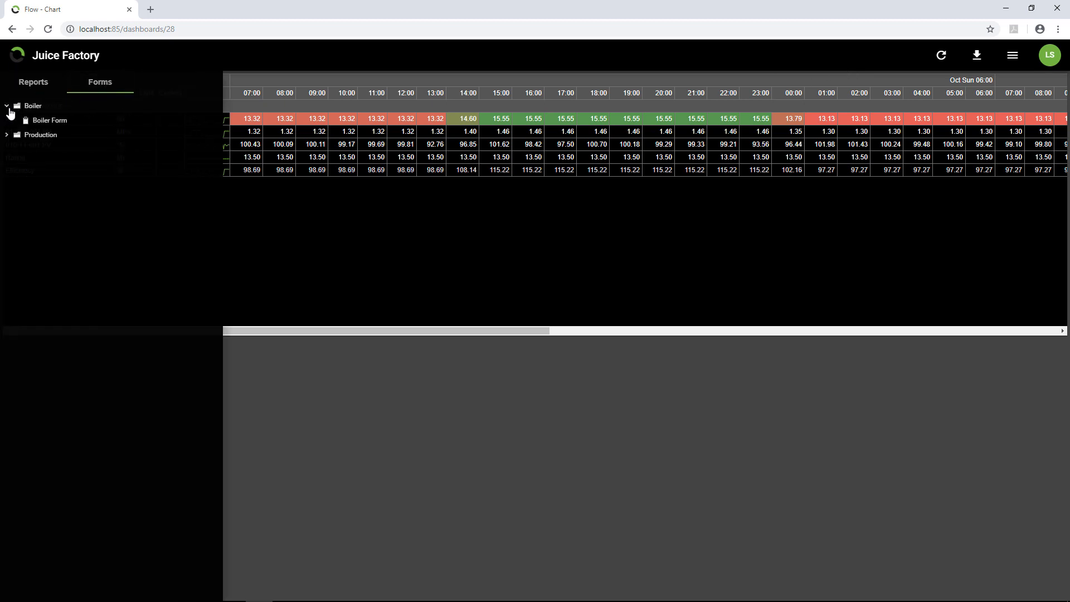
pyautogui.click(44, 120)
pyautogui.click(18, 59)
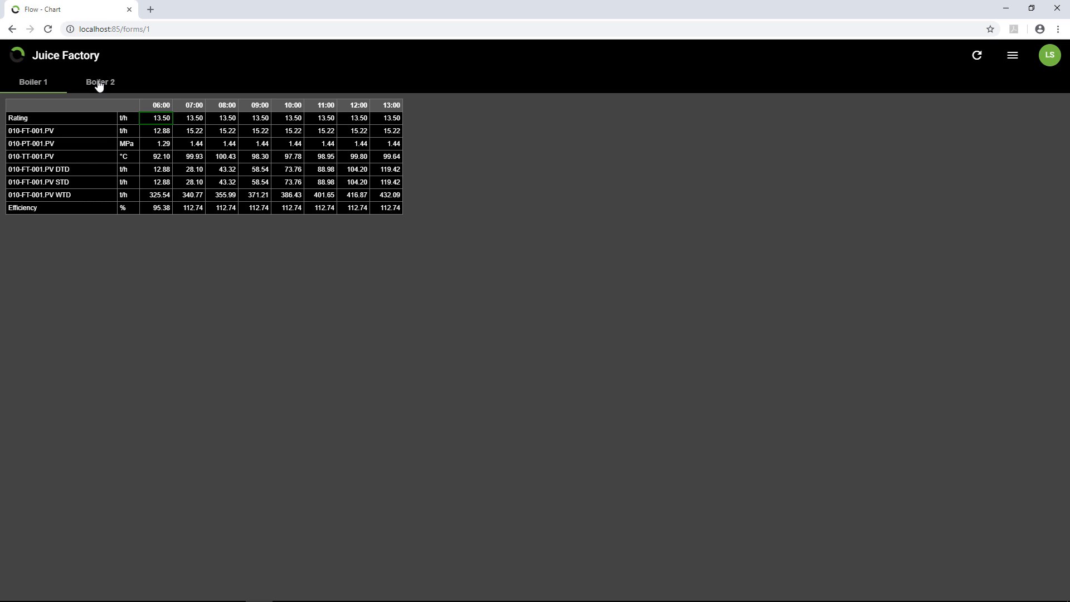
# Move through the Boiler 1 form's cells to examine the hourly values of the measures.
pyautogui.click(182, 144)
pyautogui.press('Right')
pyautogui.press('Right')
pyautogui.press('Right')
pyautogui.press('Right')
pyautogui.press('Right')
pyautogui.press('Down')
pyautogui.press('Down')
pyautogui.press('Down')
pyautogui.press('Up')
pyautogui.press('Up')
pyautogui.press('Up')
pyautogui.press('Down')
pyautogui.press('Left')
# Set the boiler Rating to 15 for the 11:00, 12:00 and 13:00 hours.
pyautogui.click(324, 123)
pyautogui.write('15')
pyautogui.press('Return')
pyautogui.press('Tab')
pyautogui.write('1')
pyautogui.press('Return')
pyautogui.press('Tab')
pyautogui.press('Up')
pyautogui.write('15')
pyautogui.press('Return')
# Open the Boiler Dashboard from the Engineering reports and bring its most recent hours into view.
pyautogui.click(26, 62)
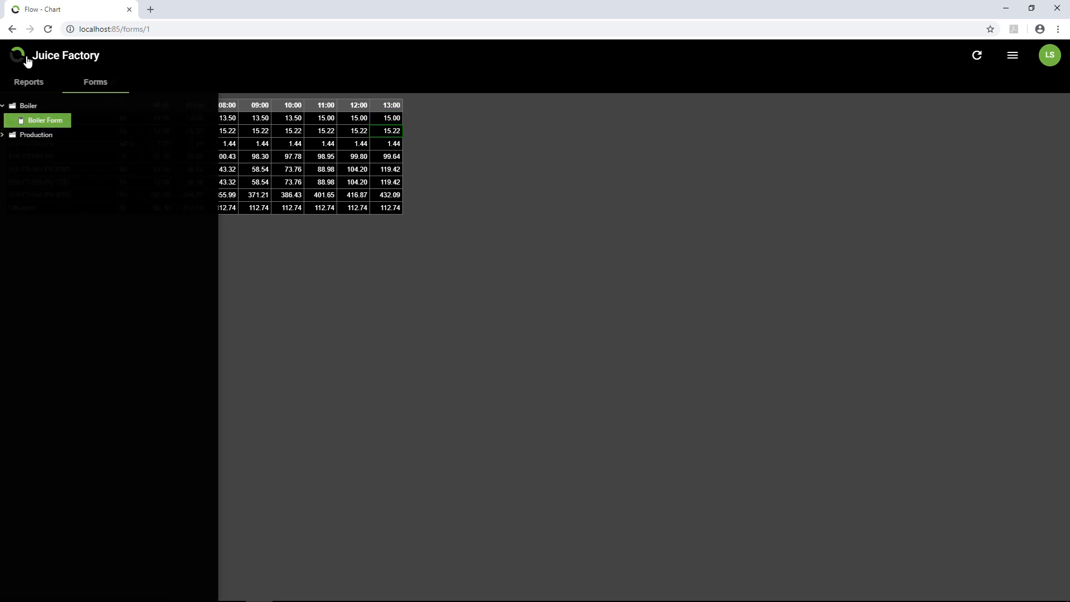
pyautogui.click(28, 84)
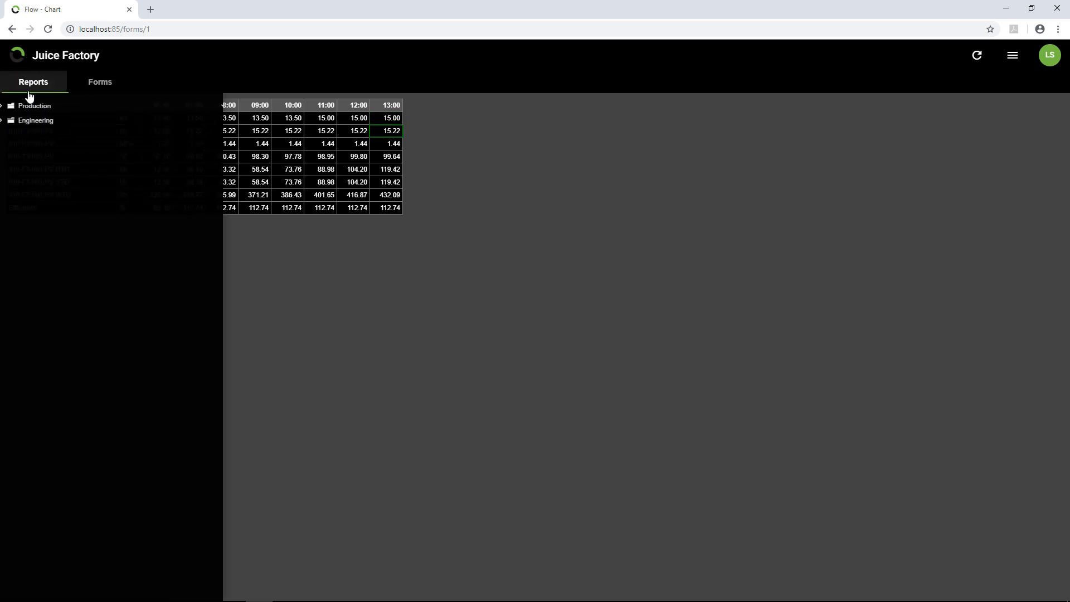
pyautogui.click(7, 122)
pyautogui.click(15, 136)
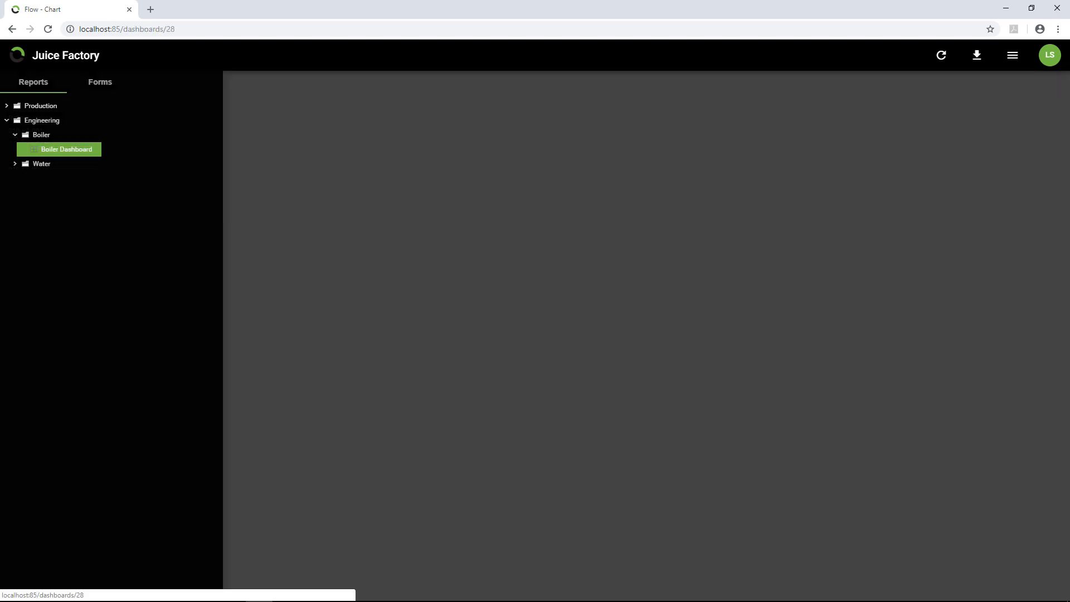
pyautogui.click(42, 148)
pyautogui.moveTo(202, 332); pyautogui.dragTo(656, 374)
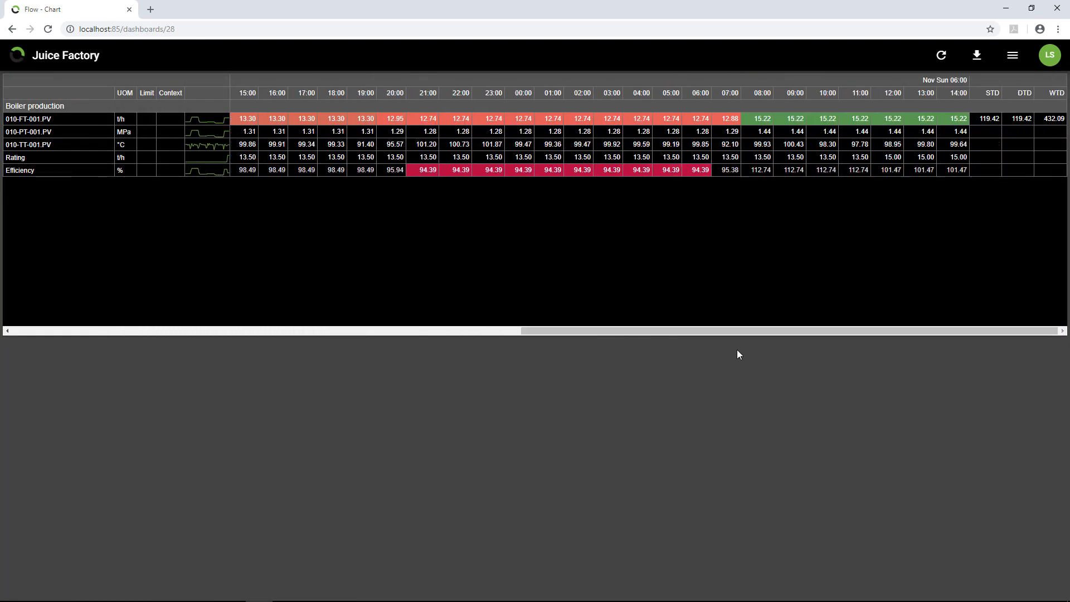
# Examine the 11:00 to 12:00 Efficiency value's version history and calculation details, including the source of its Rating.
pyautogui.click(890, 170)
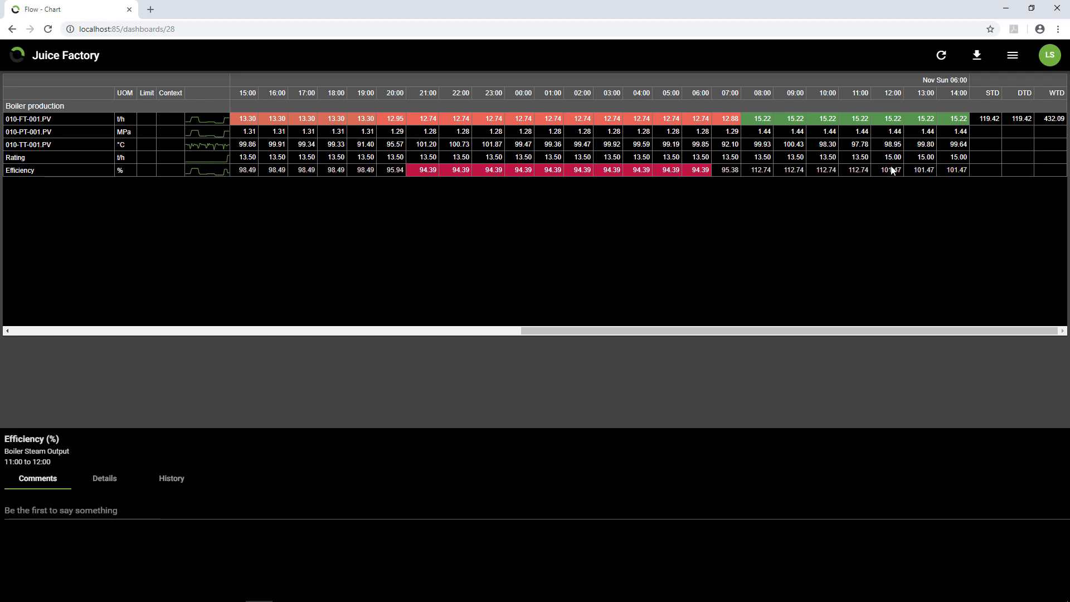
pyautogui.click(166, 479)
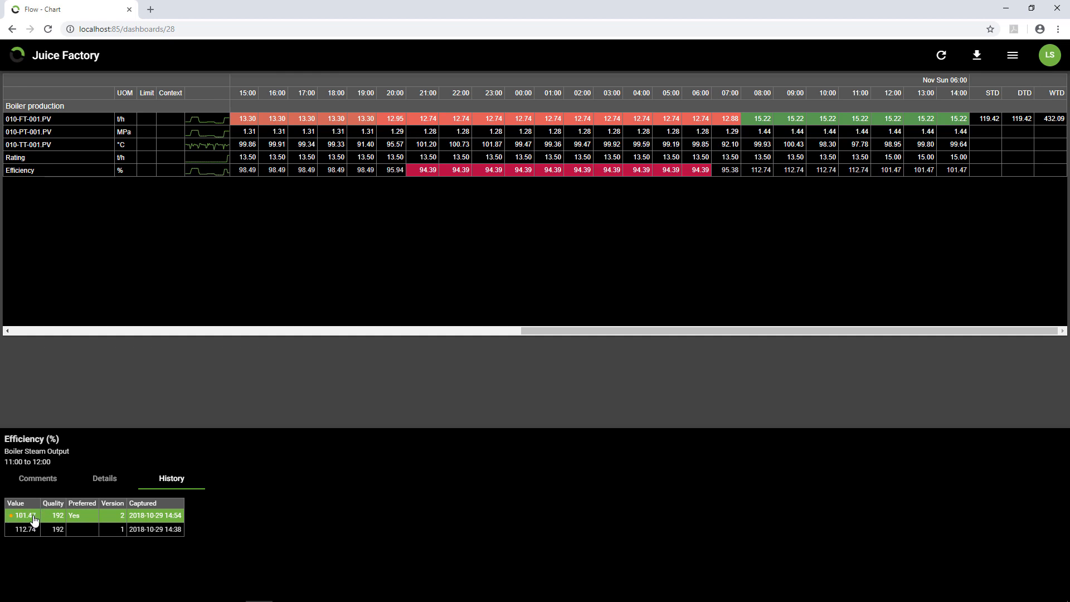
pyautogui.click(99, 484)
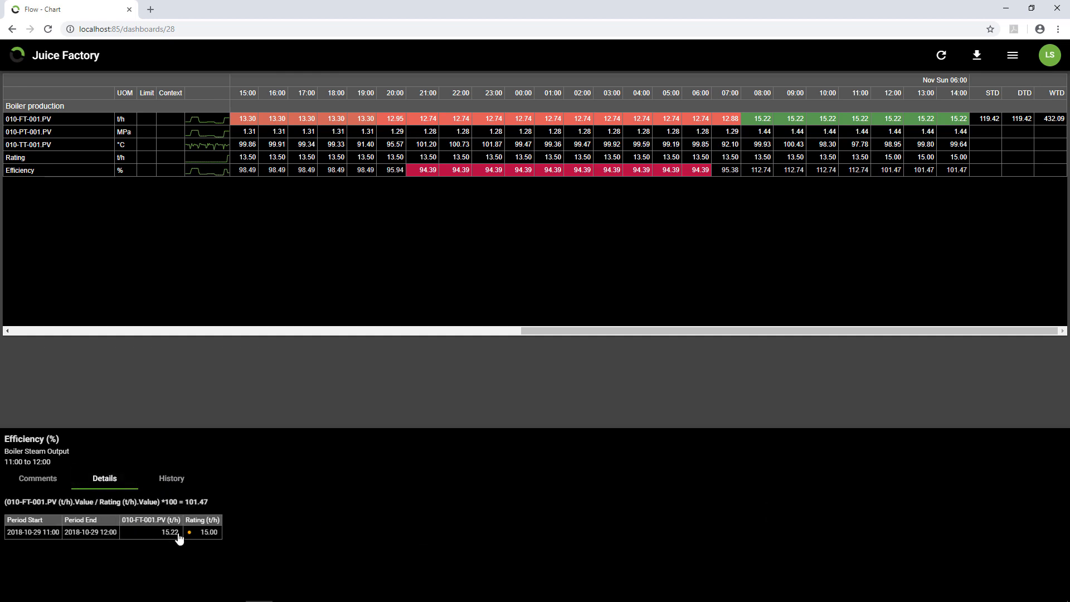
pyautogui.click(216, 534)
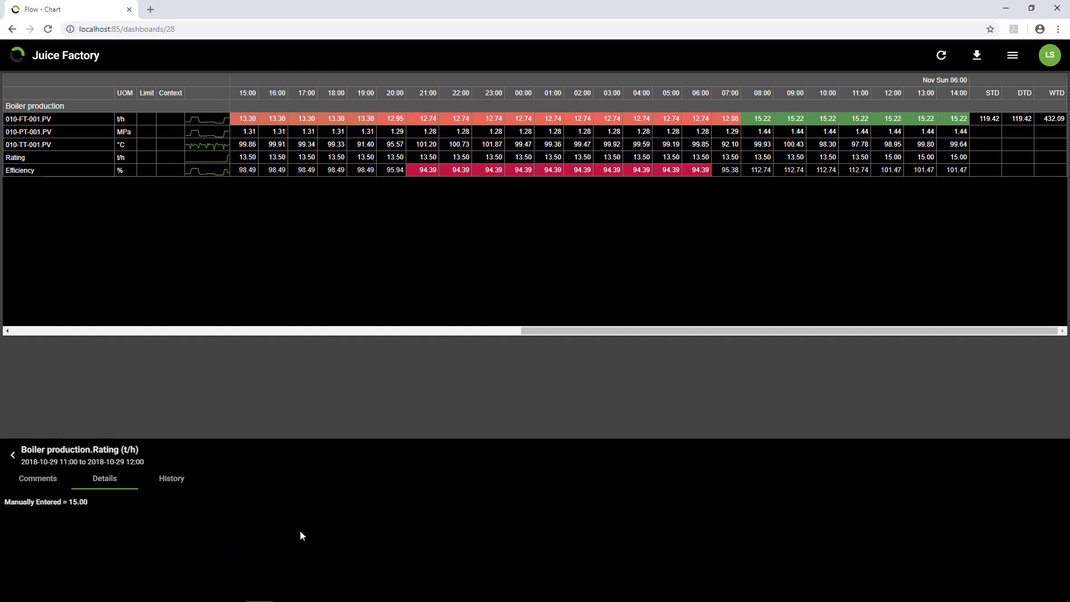
pyautogui.click(526, 244)
# View the Boiler Dashboard's timestamp settings and download options.
pyautogui.click(1014, 59)
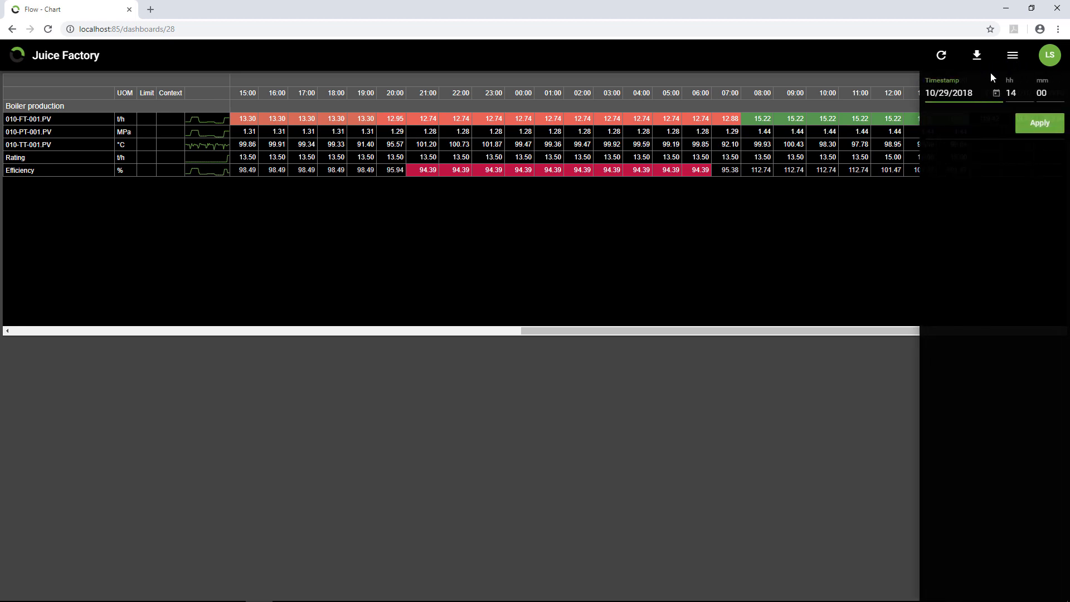
pyautogui.click(976, 56)
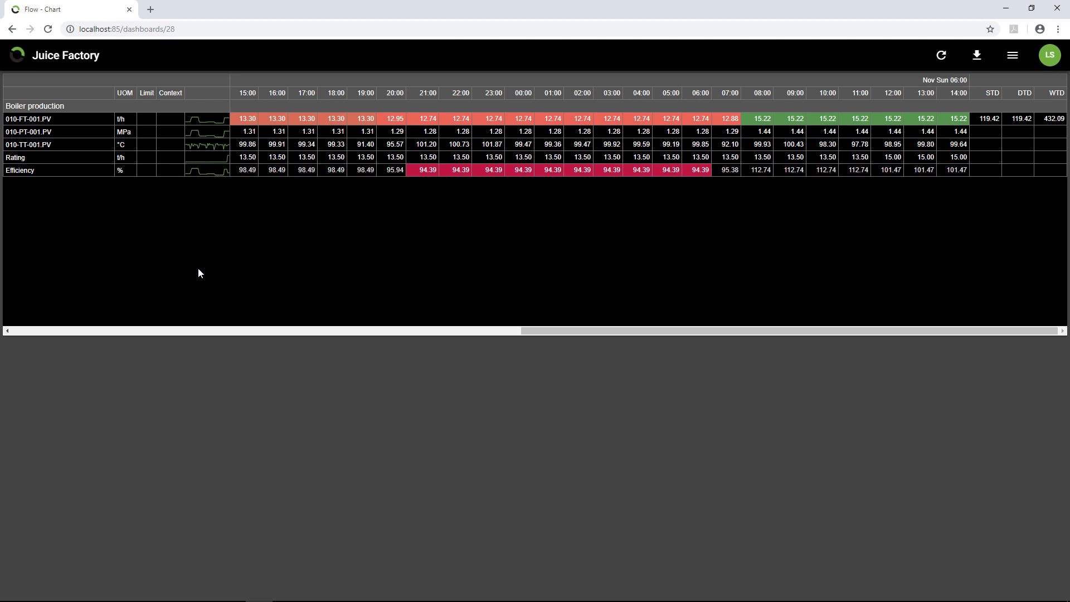
# Open the Packaging Dashboard from the Packaging folder of the Production reports.
pyautogui.click(18, 55)
pyautogui.click(6, 106)
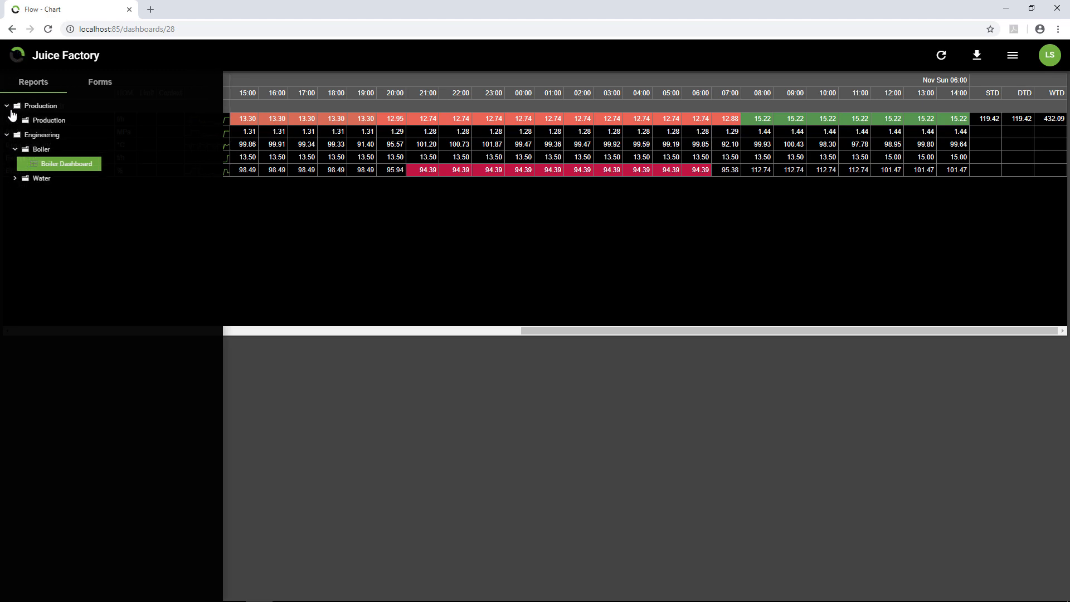
pyautogui.click(15, 120)
pyautogui.click(23, 135)
pyautogui.click(70, 150)
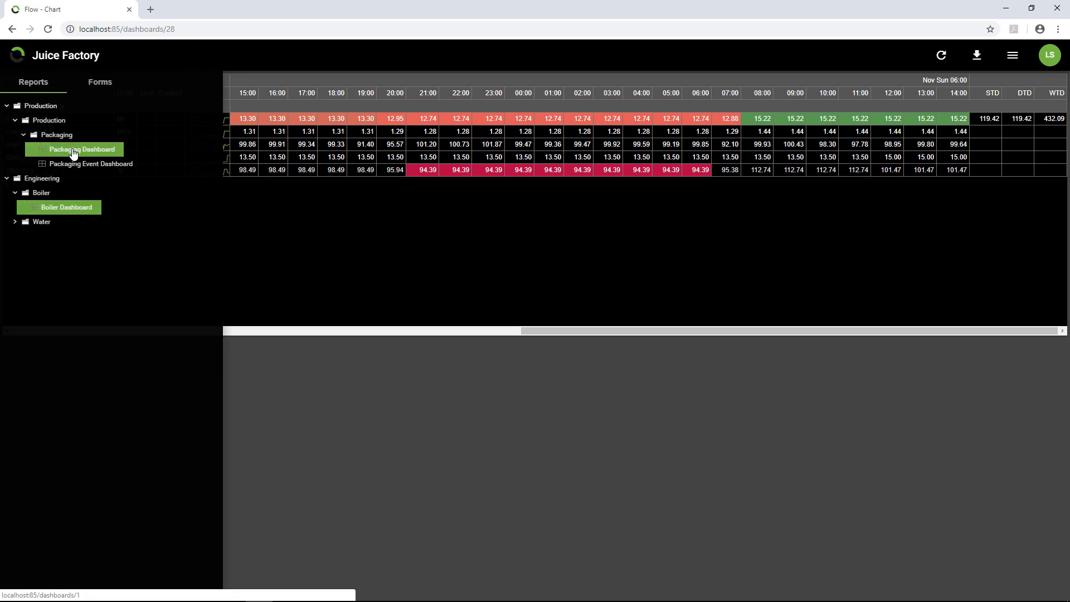
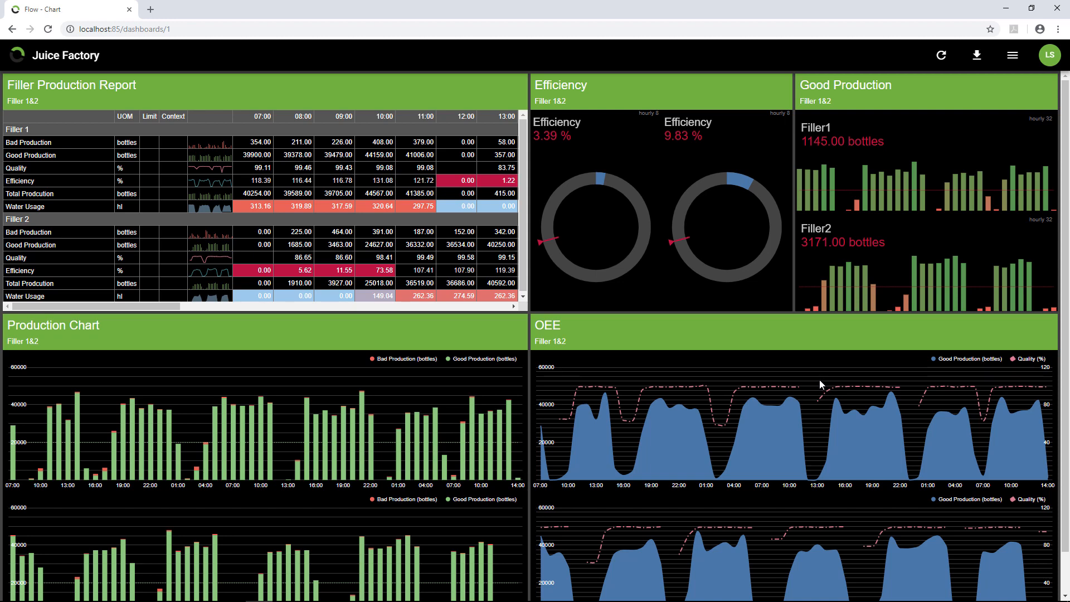
# View the download options of the Packaging Dashboard.
pyautogui.click(976, 58)
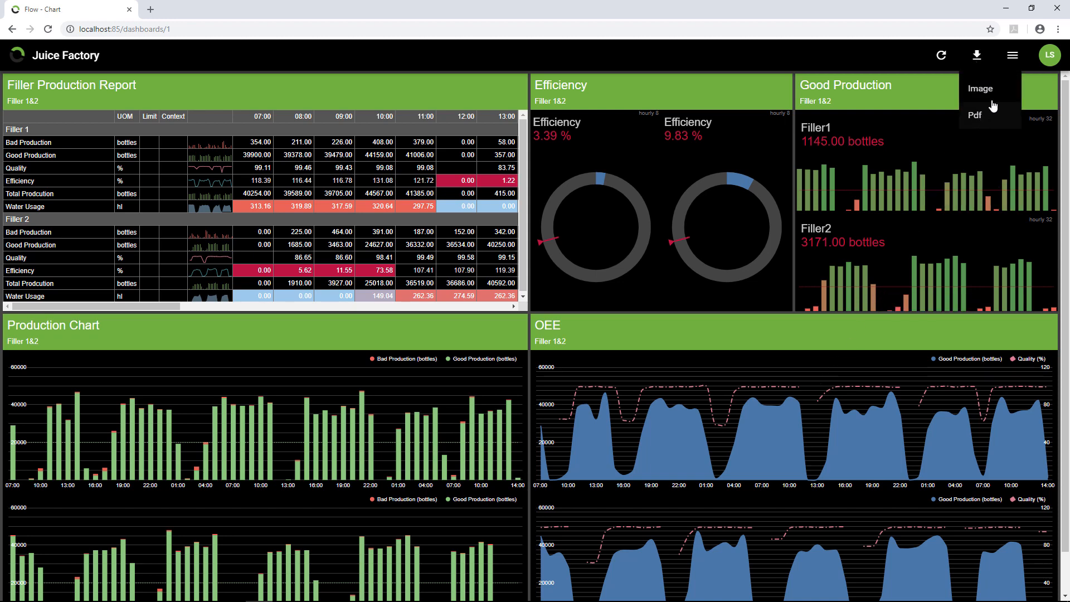
pyautogui.click(1014, 59)
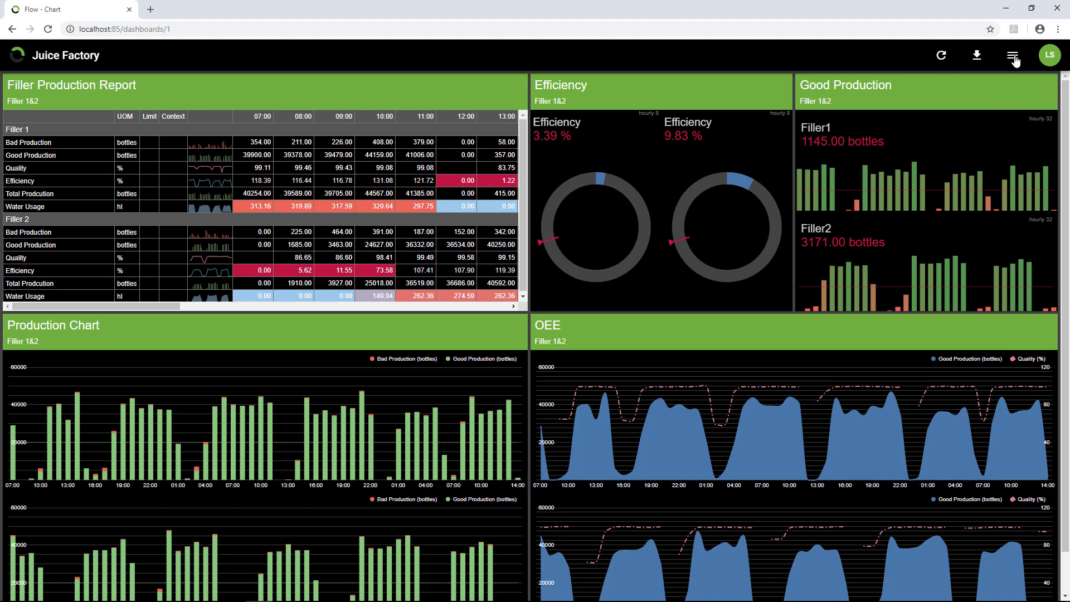
# Apply the timestamp 10/28/2018 14:00 to the Packaging Dashboard and reset it to its default period.
pyautogui.click(1014, 59)
pyautogui.click(947, 92)
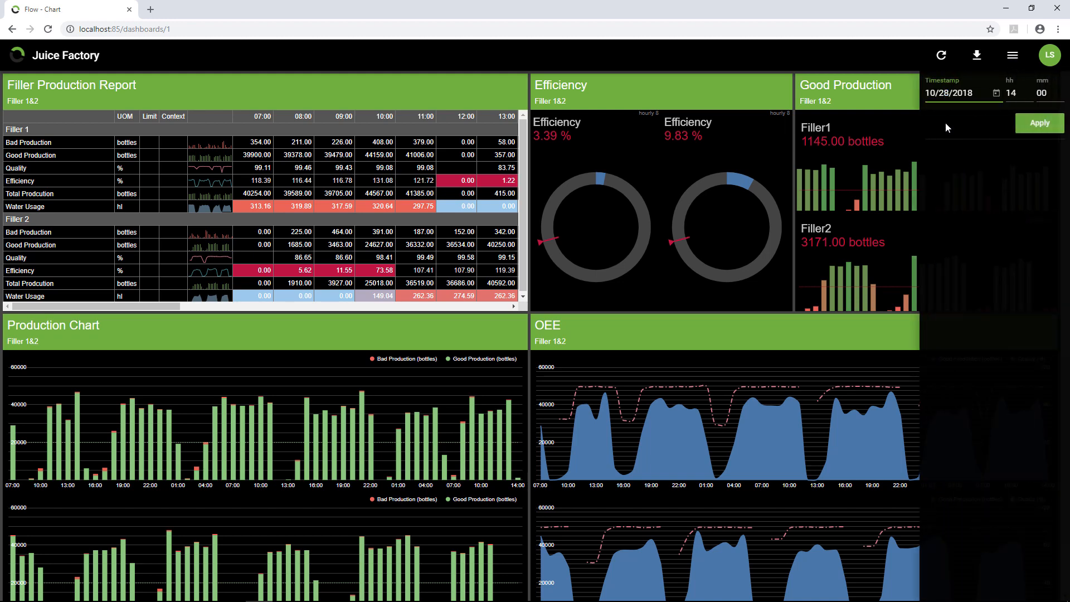
pyautogui.click(1039, 124)
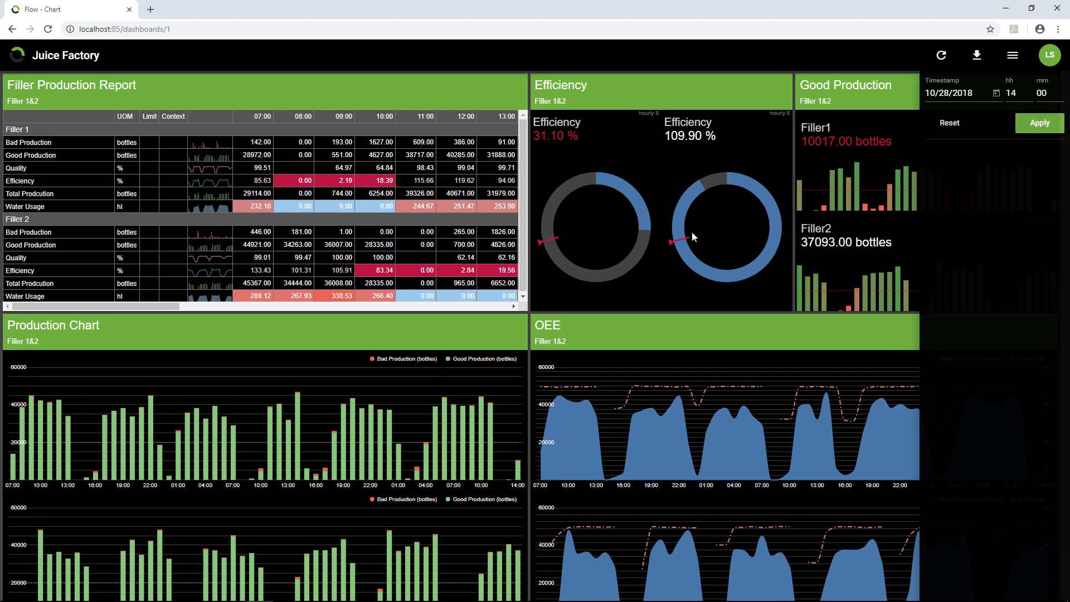
pyautogui.click(959, 124)
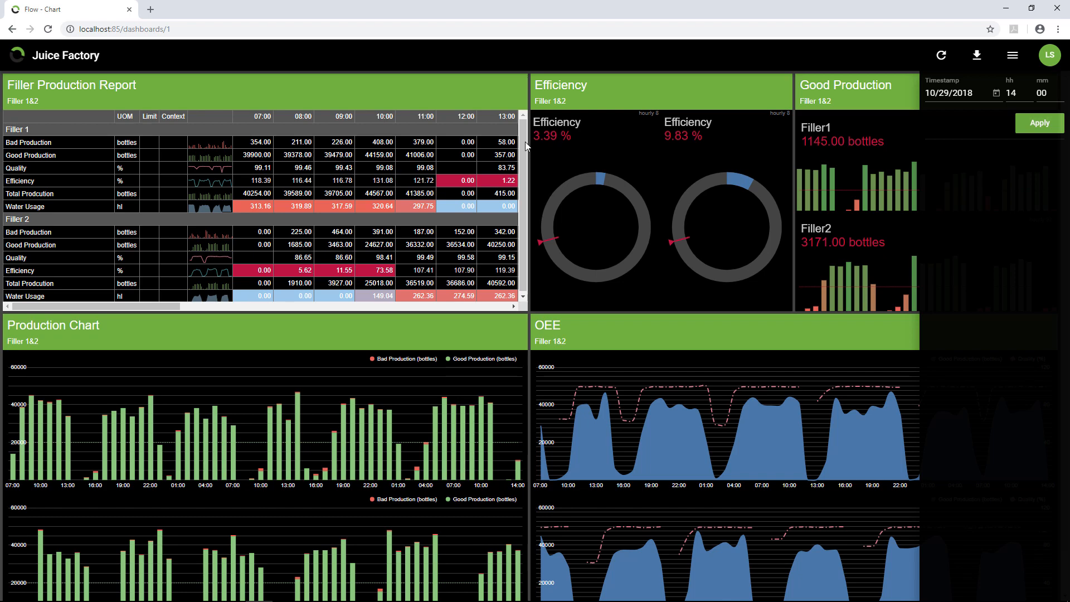
# Open the Filler Production Report separately from the dashboard and view its download options.
pyautogui.click(516, 86)
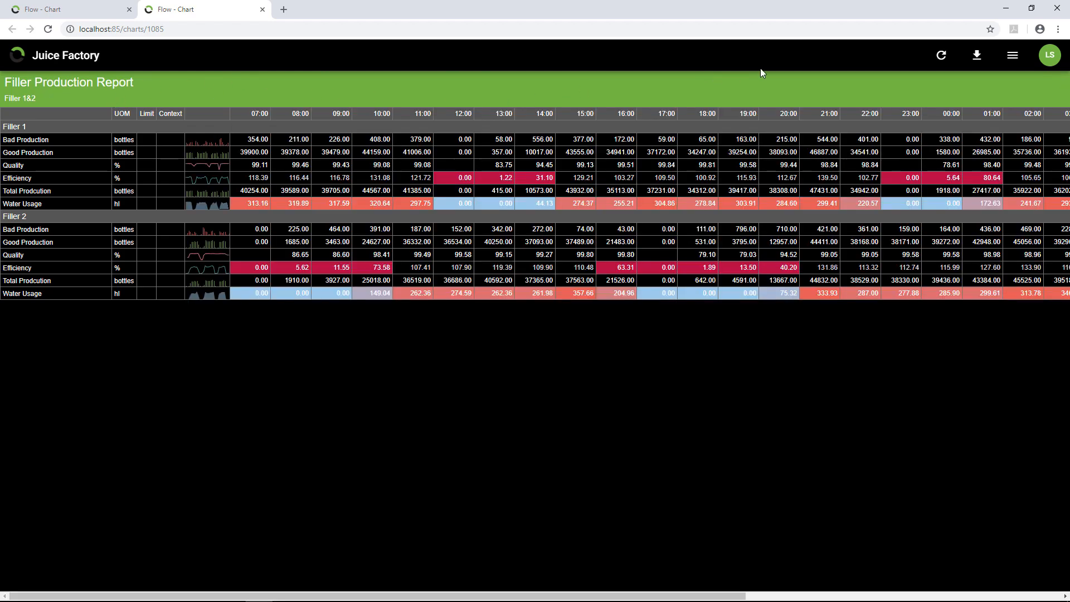
pyautogui.click(978, 56)
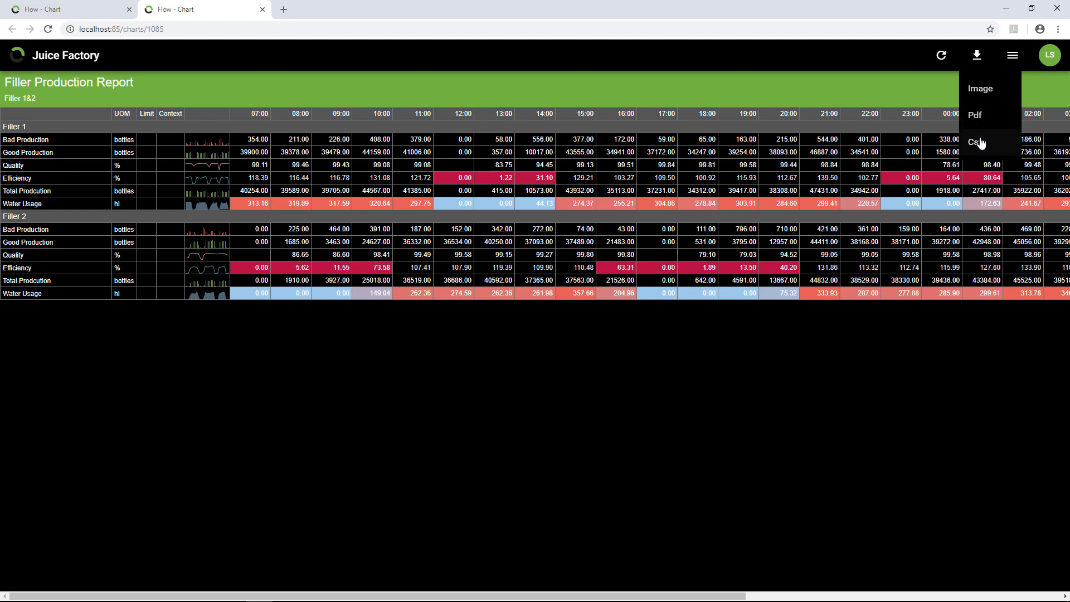
# Enable Show Quality and Show Comments for the Filler Production Report and apply the settings.
pyautogui.click(1012, 55)
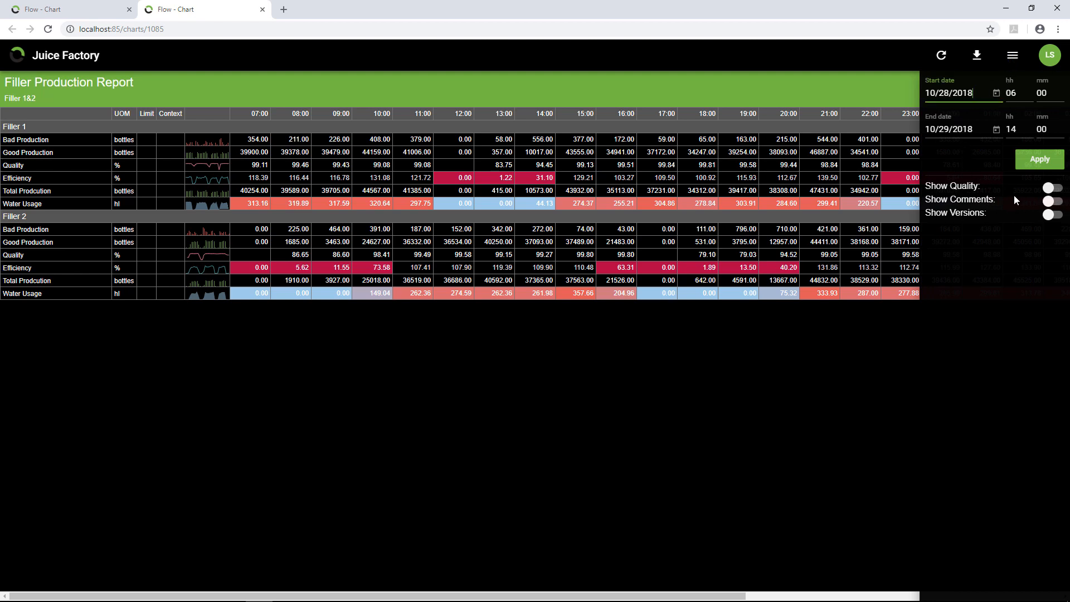
pyautogui.click(1051, 204)
pyautogui.click(1052, 188)
pyautogui.click(1051, 166)
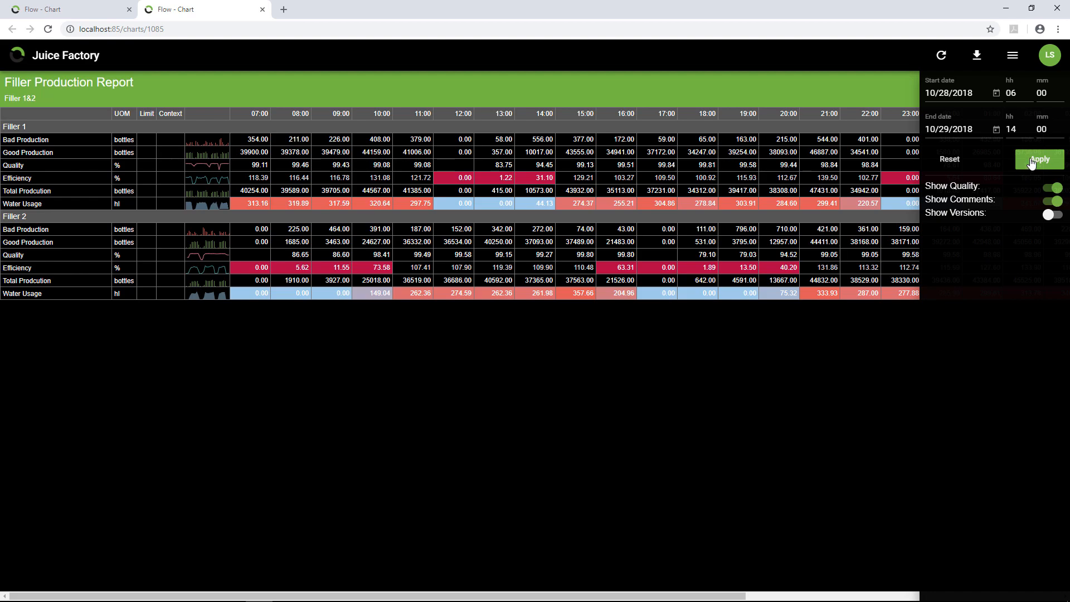
pyautogui.click(651, 428)
pyautogui.moveTo(310, 597); pyautogui.dragTo(255, 560)
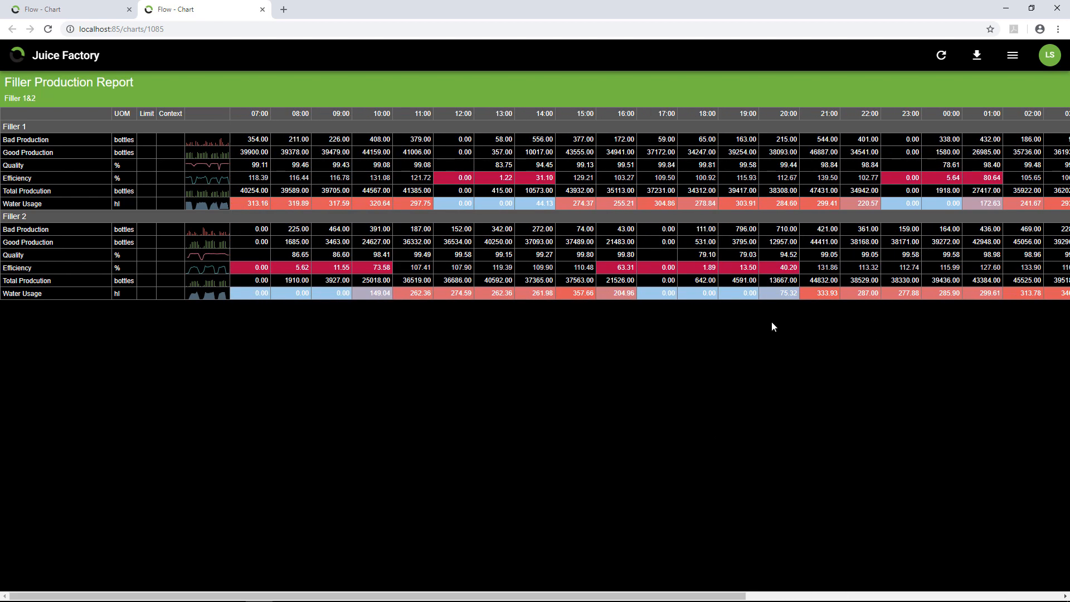